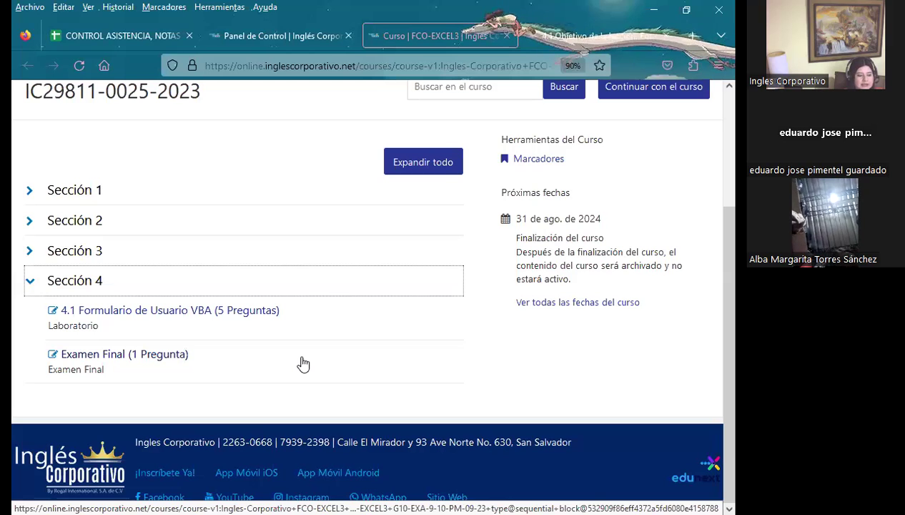
Open Sección 4's Examen Final in a new browser tab, keeping the course outline visible.
middle_click(72, 355)
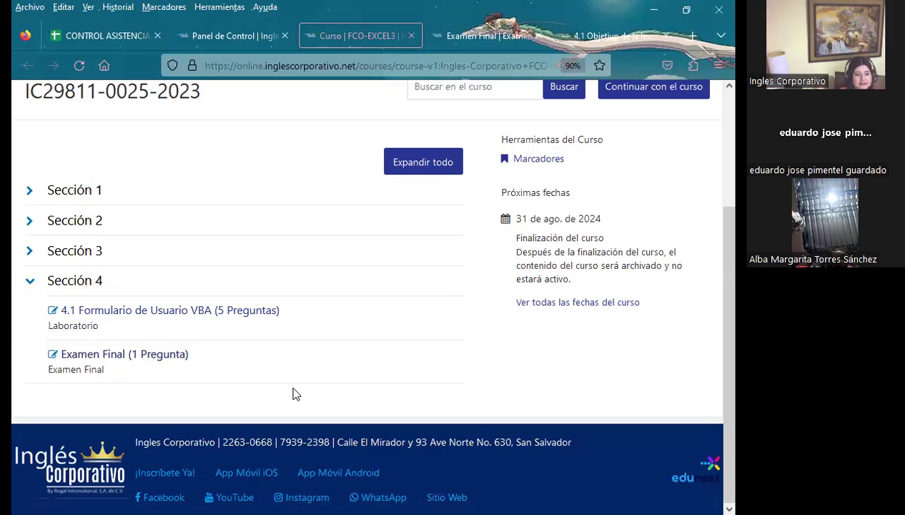
Review the Examen Final's multiple-choice questions, then close its tab to return to the course outline.
left_click(445, 35)
scroll(347, 299, "down", 4)
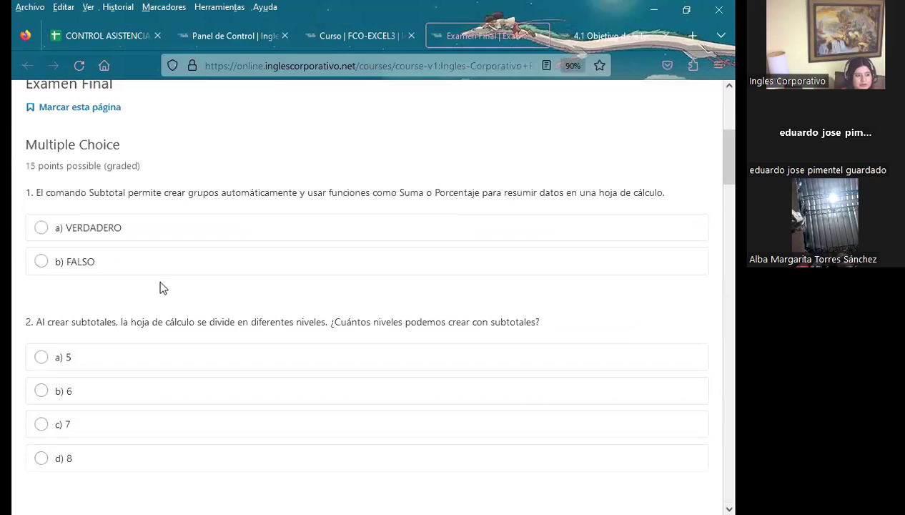
scroll(187, 254, "down", 5)
scroll(190, 243, "down", 4)
scroll(194, 225, "down", 2)
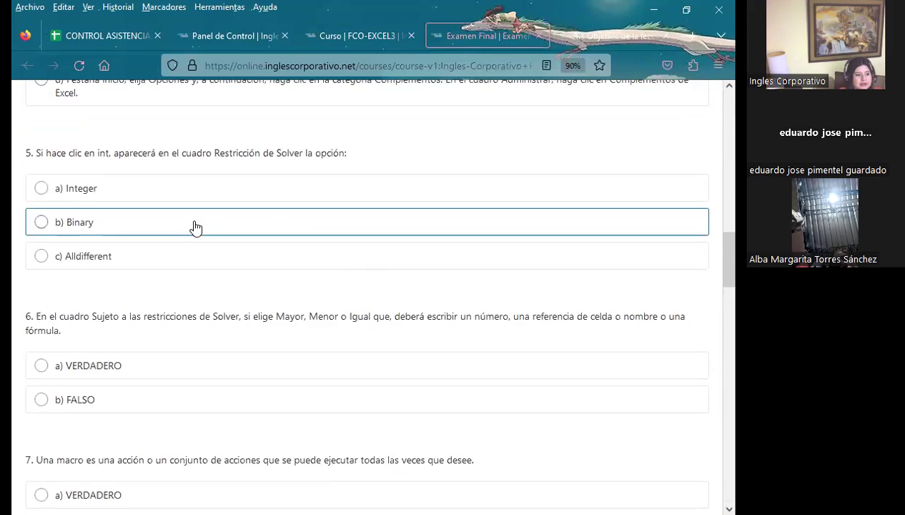
scroll(194, 226, "down", 3)
scroll(196, 227, "down", 3)
scroll(196, 228, "down", 5)
scroll(195, 226, "down", 3)
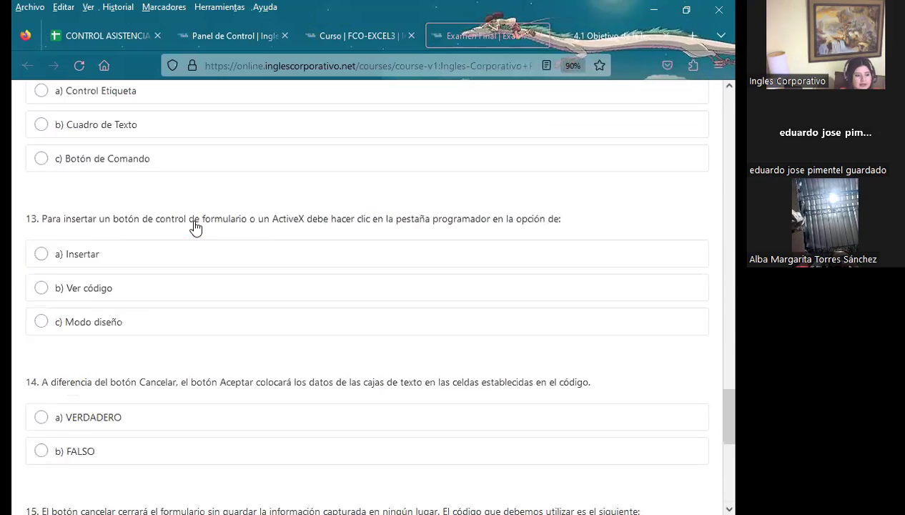
scroll(195, 226, "down", 2)
scroll(196, 229, "down", 2)
scroll(207, 257, "down", 2)
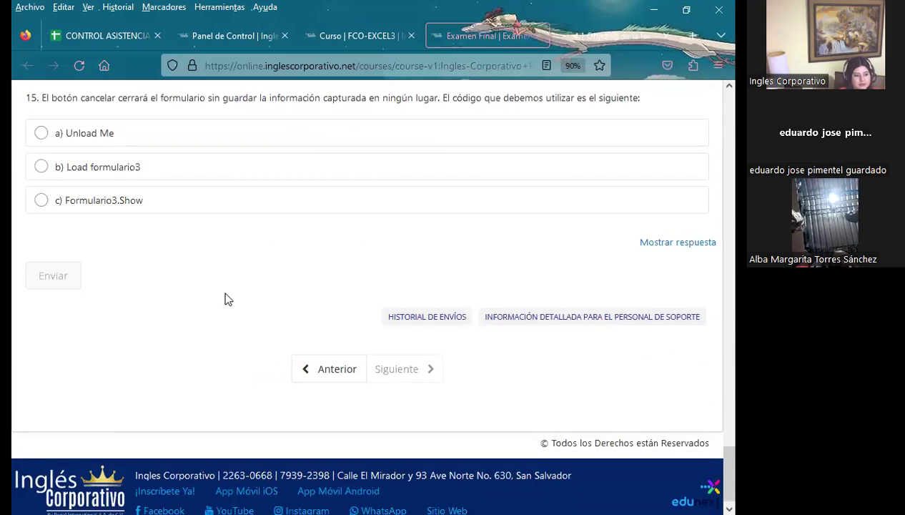
scroll(204, 372, "up", 1)
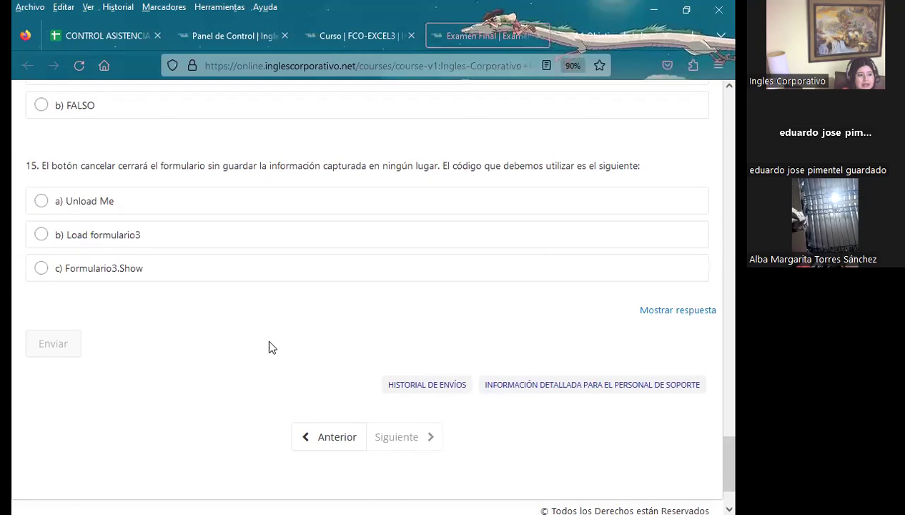
scroll(182, 333, "up", 1)
scroll(178, 320, "up", 1)
scroll(201, 299, "up", 5)
scroll(214, 299, "up", 10)
scroll(228, 299, "up", 10)
scroll(154, 284, "up", 10)
scroll(83, 319, "up", 5)
scroll(107, 336, "down", 2)
scroll(147, 333, "down", 2)
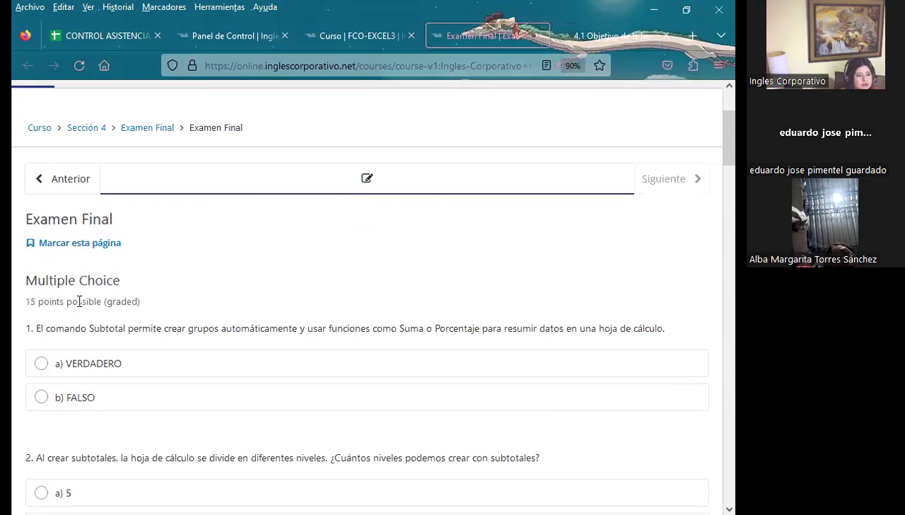
scroll(296, 333, "down", 2)
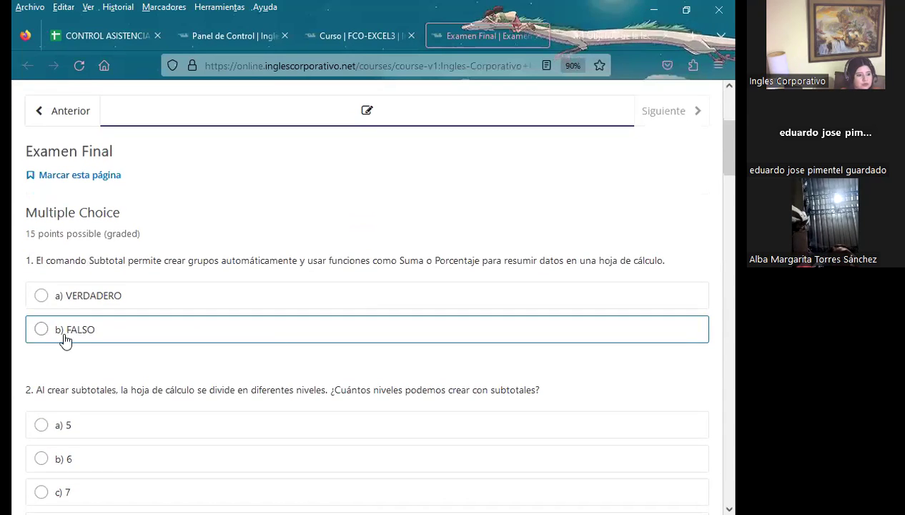
scroll(176, 340, "up", 2)
scroll(233, 447, "up", 4)
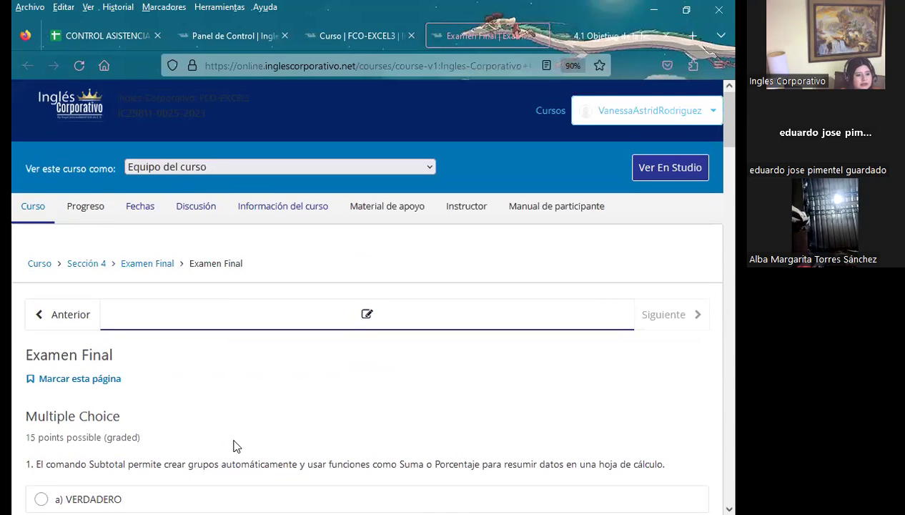
scroll(242, 316, "down", 2)
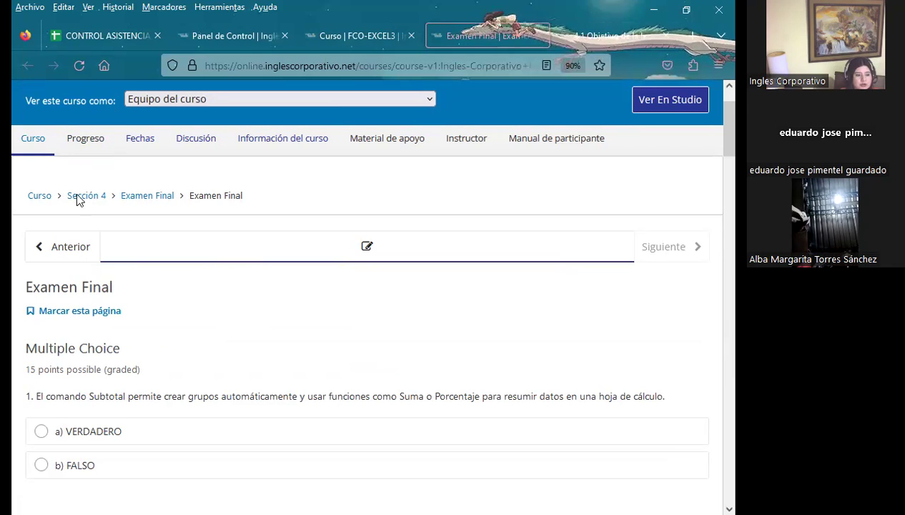
left_click(539, 35)
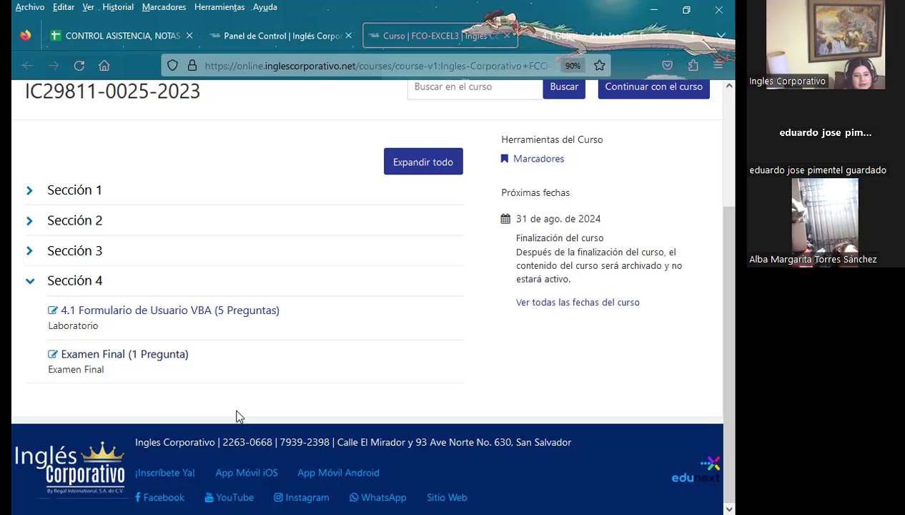
Read through the 4.1 Formulario de usuario VBA lesson, then return to its objective at the top.
left_click(599, 37)
scroll(434, 338, "down", 3)
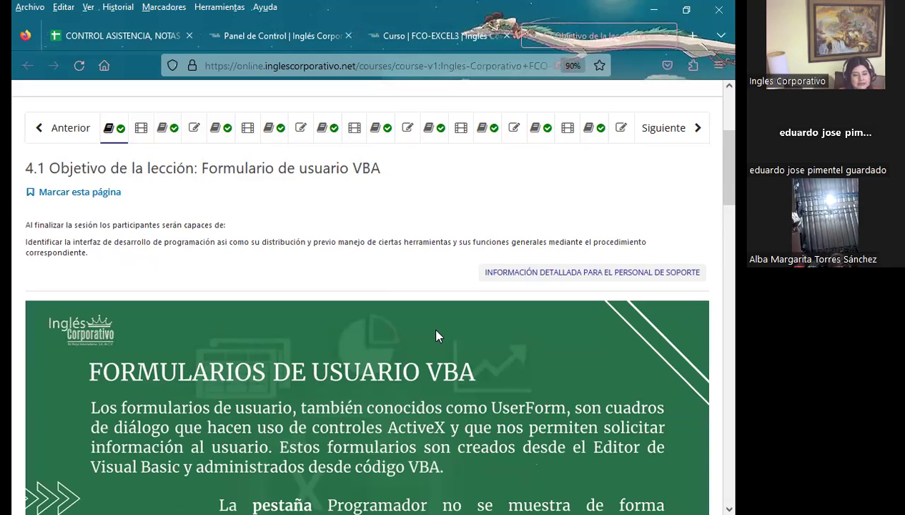
scroll(436, 328, "down", 1)
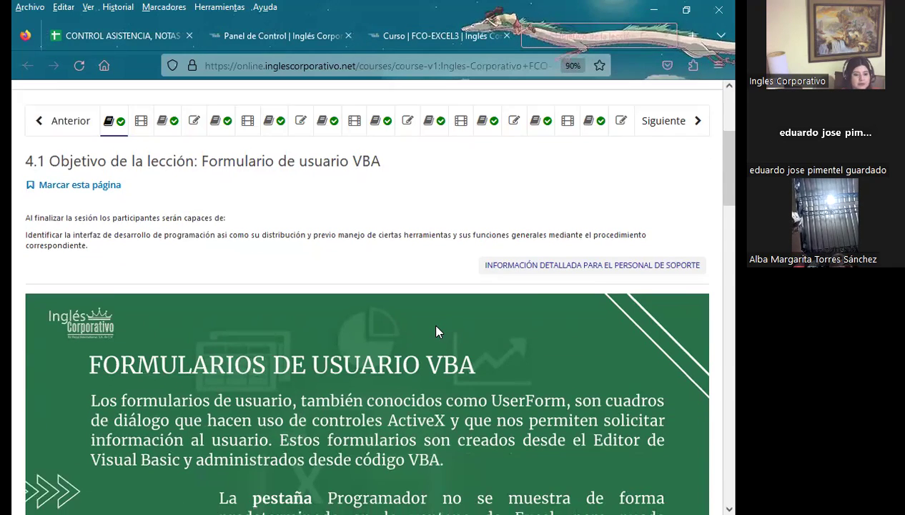
scroll(436, 326, "down", 5)
scroll(436, 326, "down", 2)
scroll(436, 327, "down", 3)
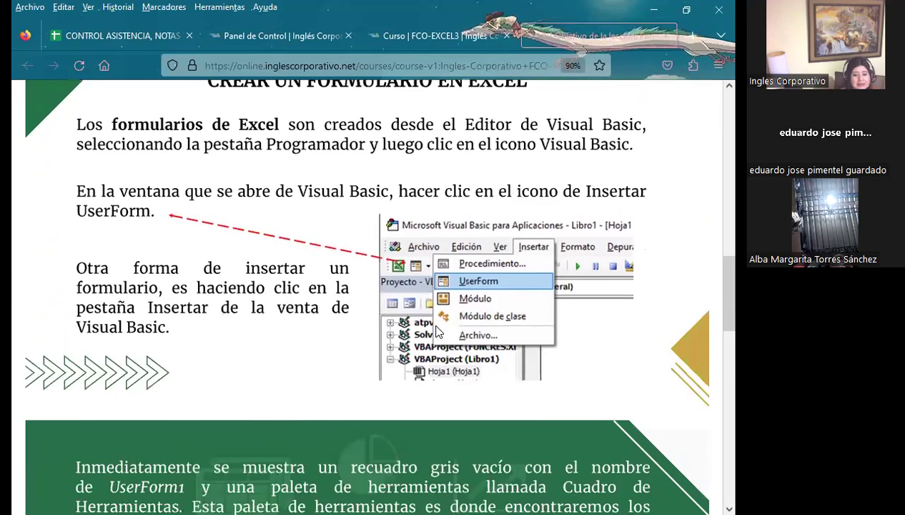
scroll(438, 330, "down", 2)
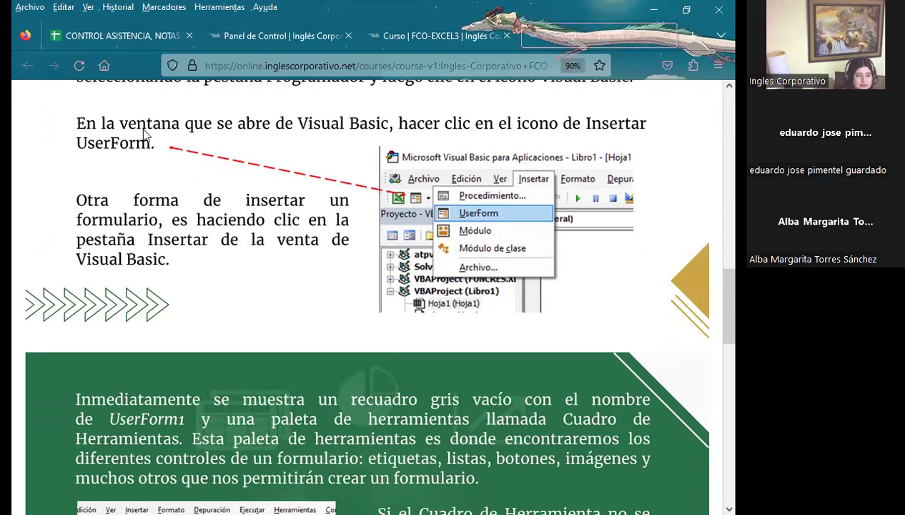
scroll(202, 278, "up", 4)
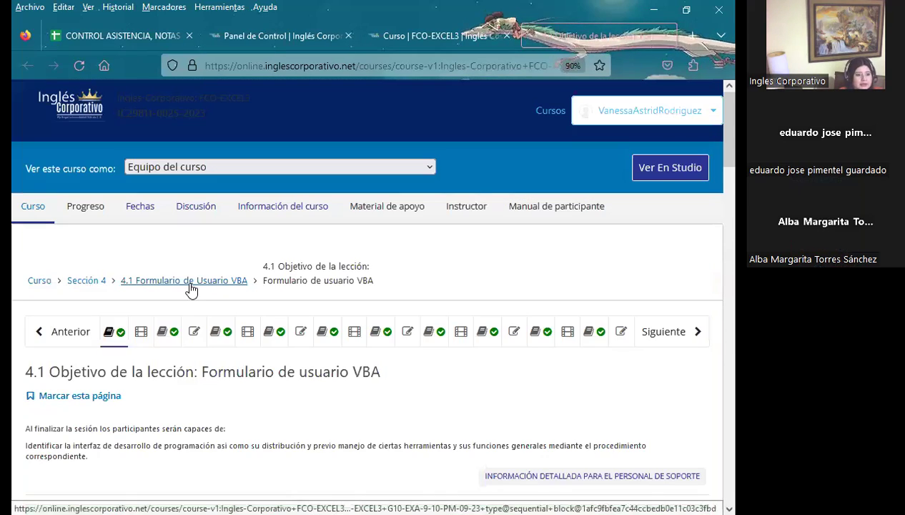
Open the Foro de discusión clase #16 unit and bring its VBA user form question into view.
left_click(164, 331)
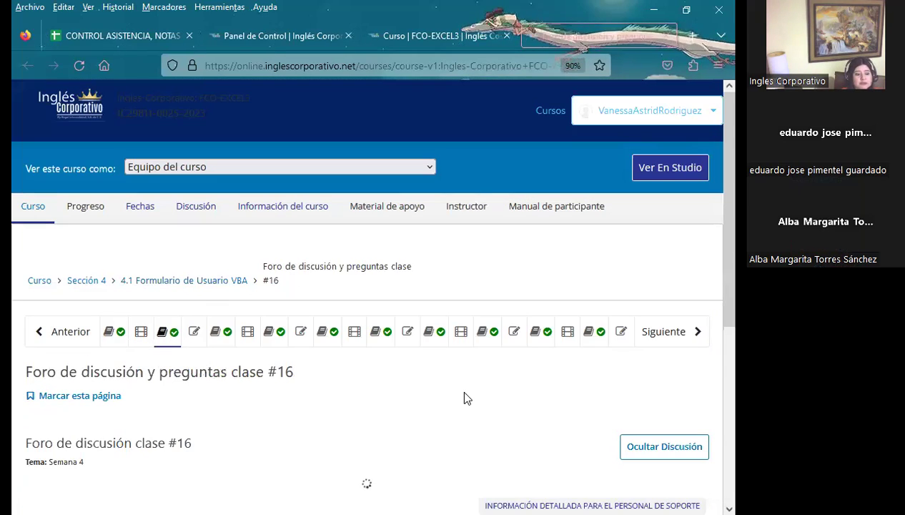
scroll(466, 397, "down", 2)
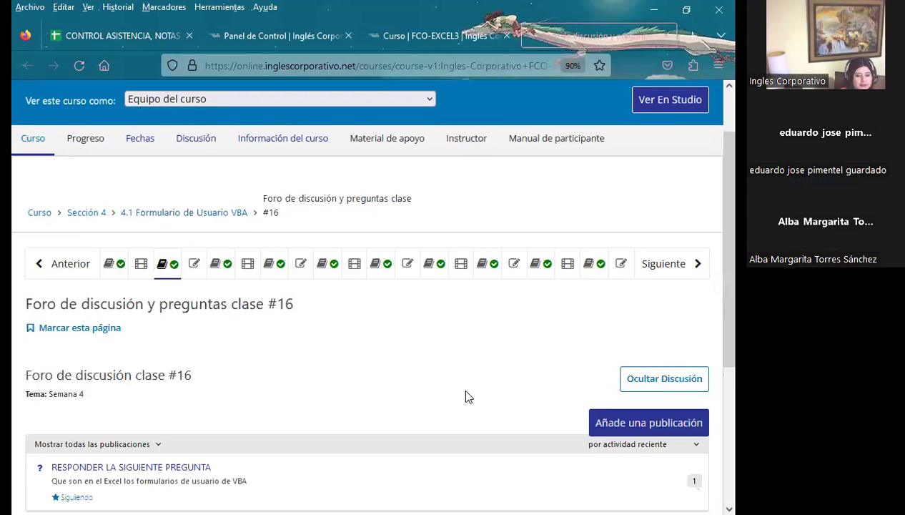
scroll(465, 397, "down", 4)
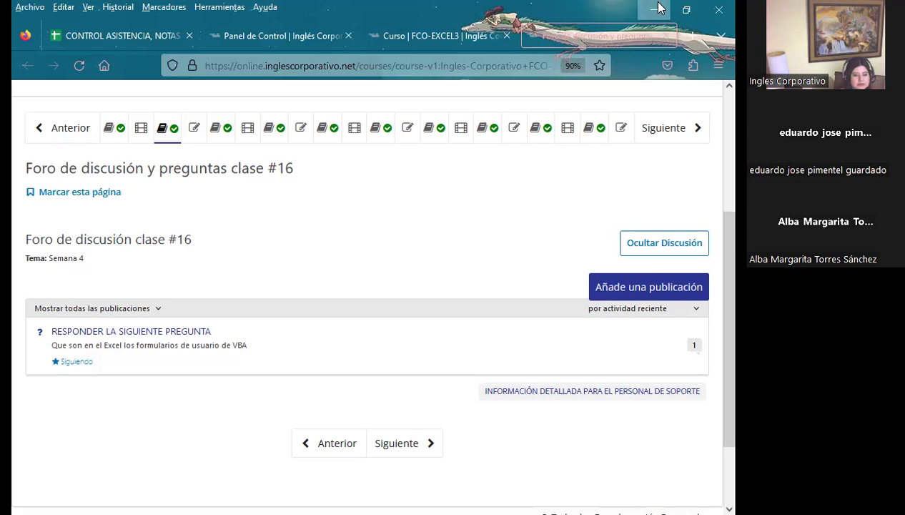
Minimize Firefox to reveal the EXCEL AVANZADO title slide, 1 of 24.
left_click(653, 8)
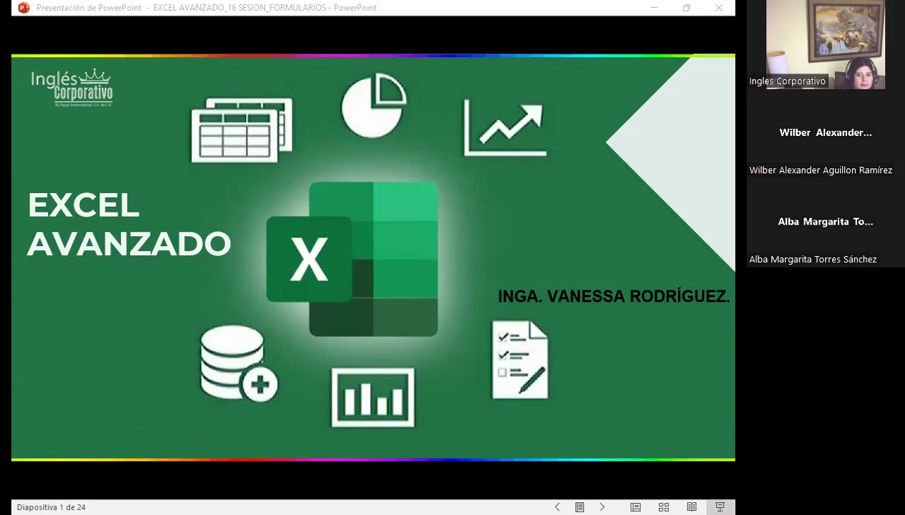
left_click(417, 286)
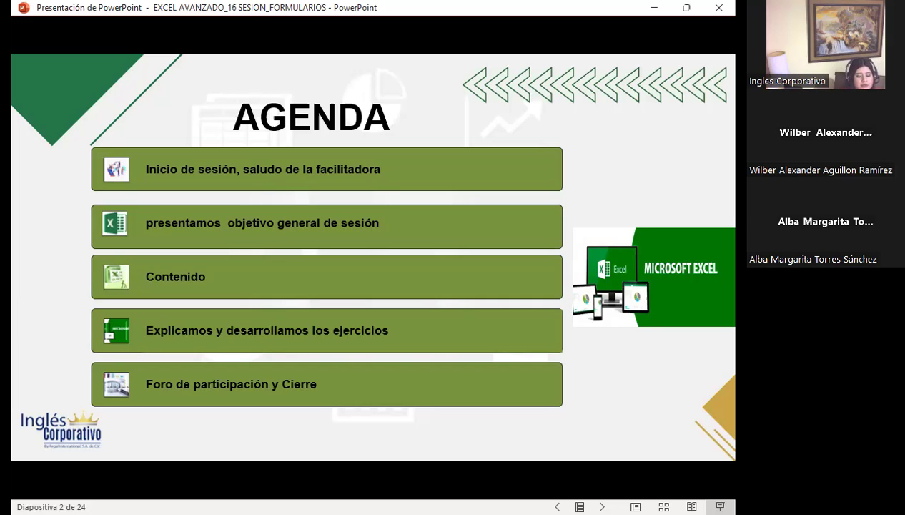
key("Right")
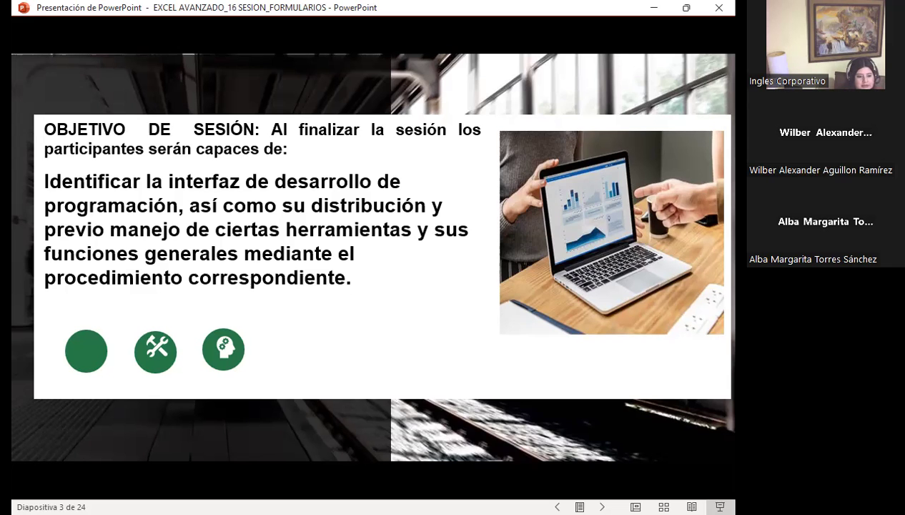
Advance the slideshow to slide 4, 'FORMULARIOS EN EXCEL'.
key("Right")
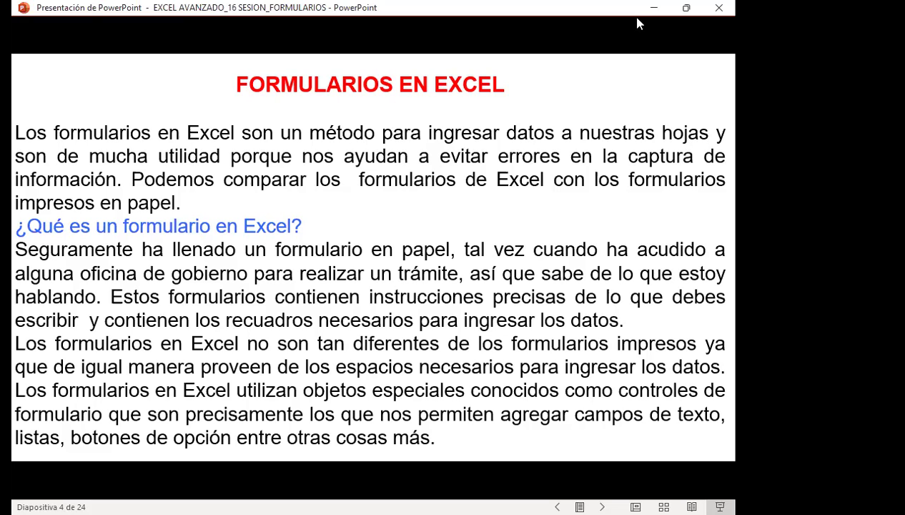
Advance to slide 5, 'Tipos de formularios en Excel'.
key("Right")
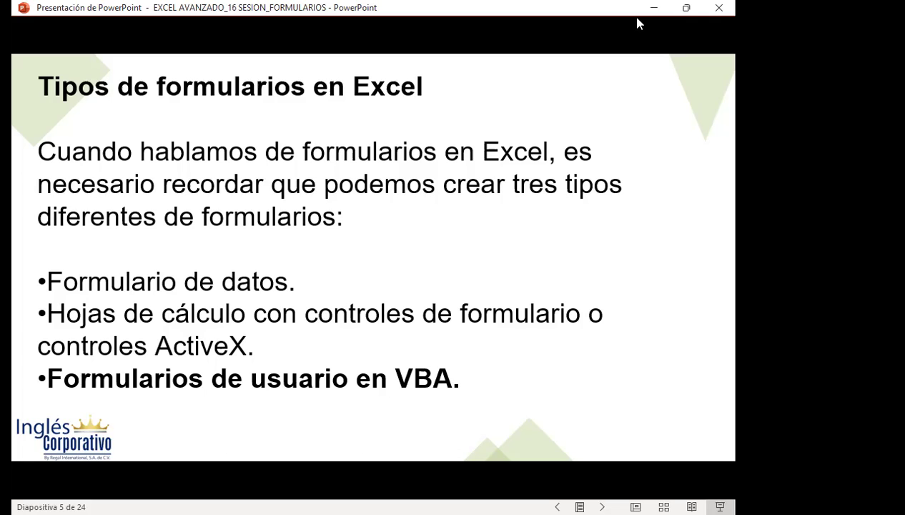
Advance to slide 6, 'Formulario de datos', with the Clientes form.
key("Right")
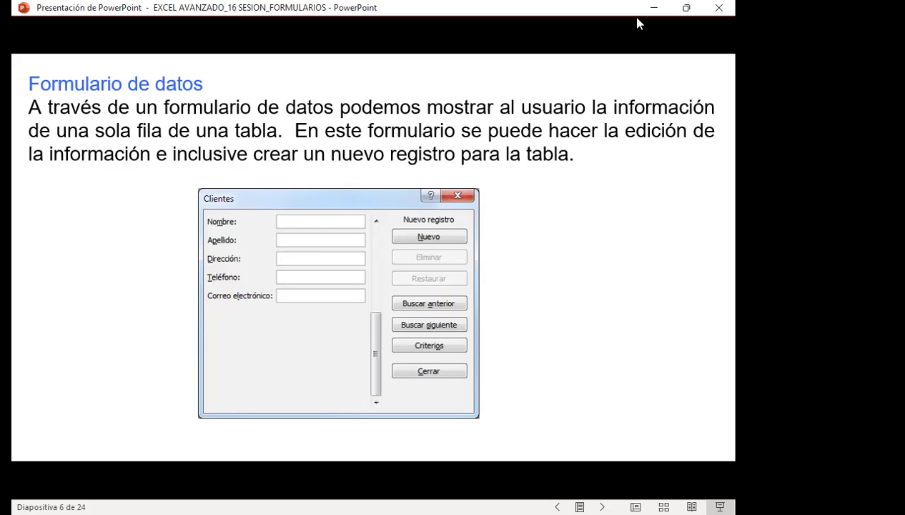
Advance to slide 7, 'Hoja de cálculo con controles de formulario'.
key("Right")
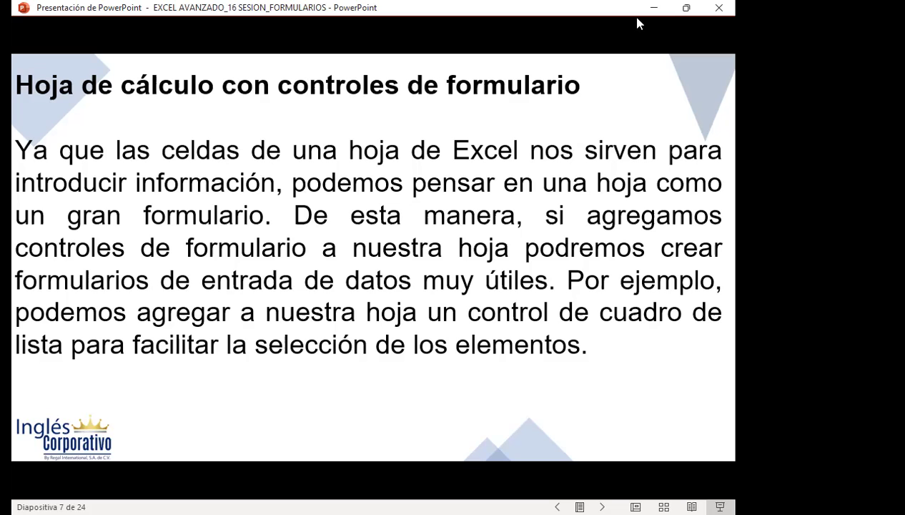
Advance to slide 8, showing the MES month dropdown example.
key("Right")
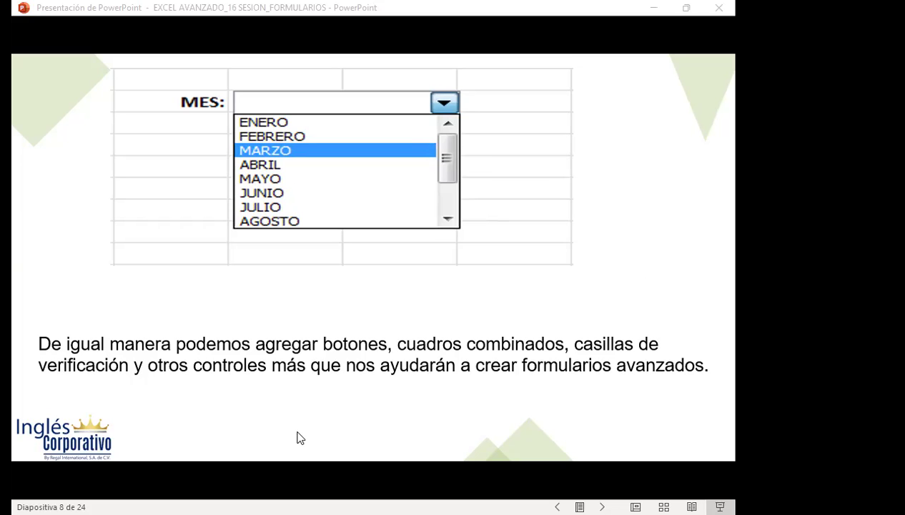
Advance the PowerPoint slideshow to the VBA UserForm slides, starting with slide 9.
left_click(592, 237)
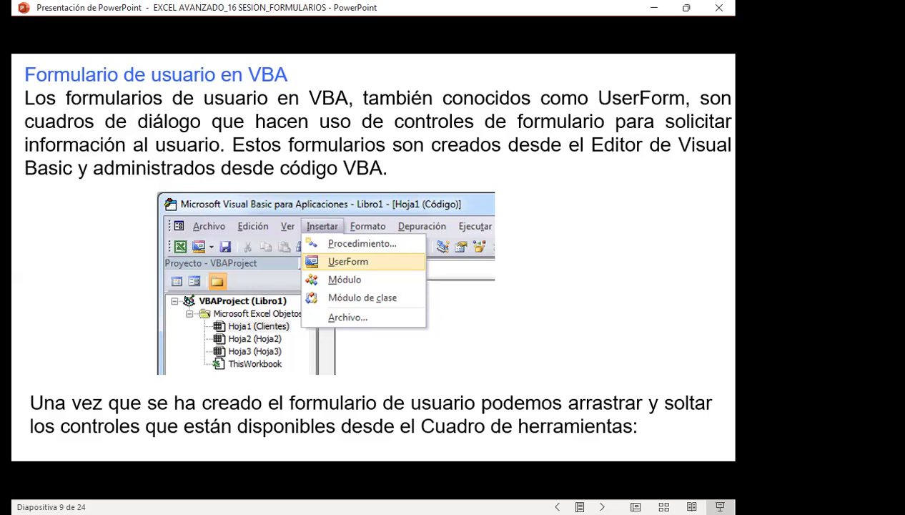
key("Right")
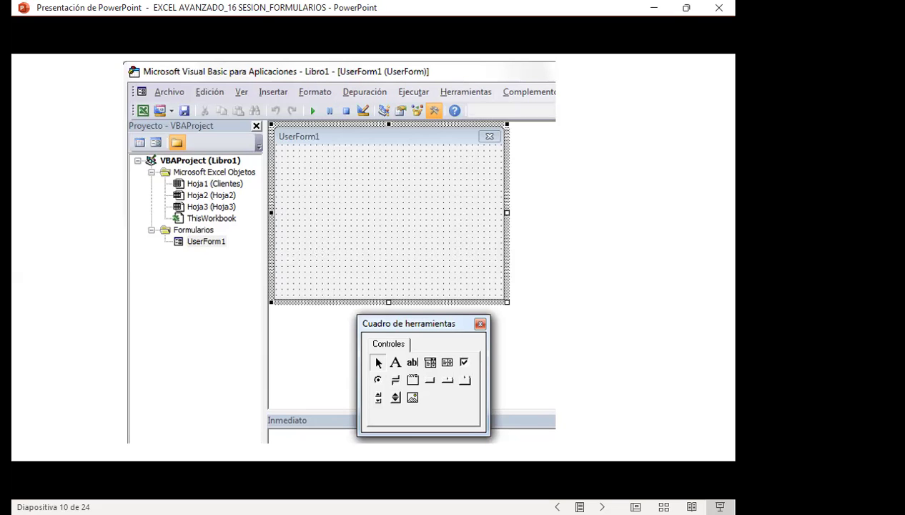
Advance to the EJERCICIOS slide 12, then switch to the hotel reservations workbook in Excel.
left_click(679, 114)
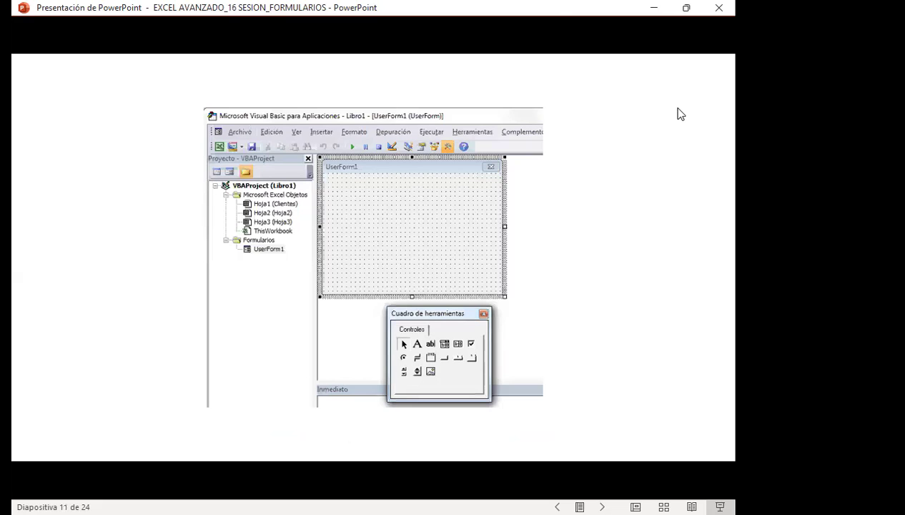
left_click(680, 113)
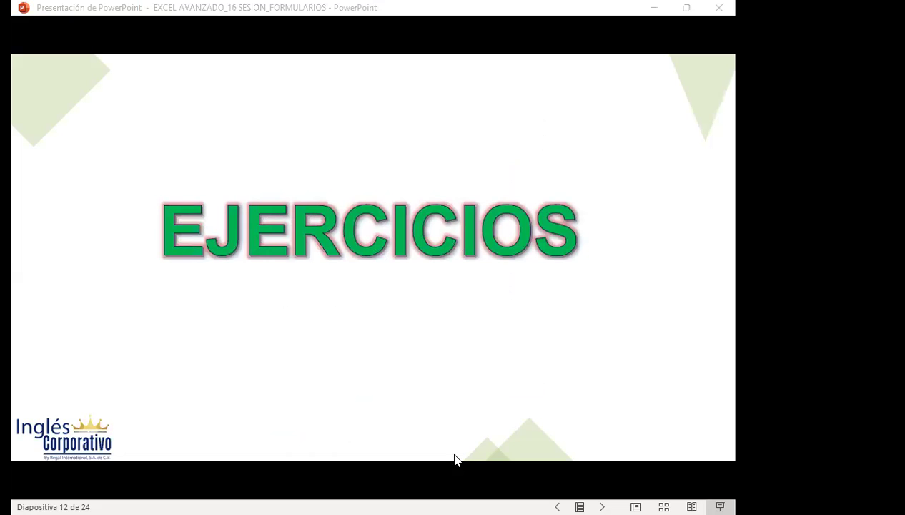
key("alt+Tab")
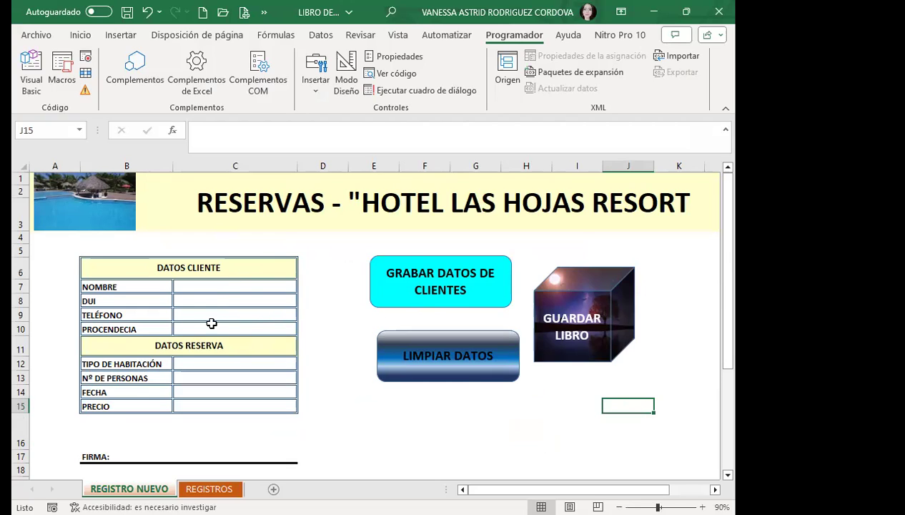
left_click(268, 285)
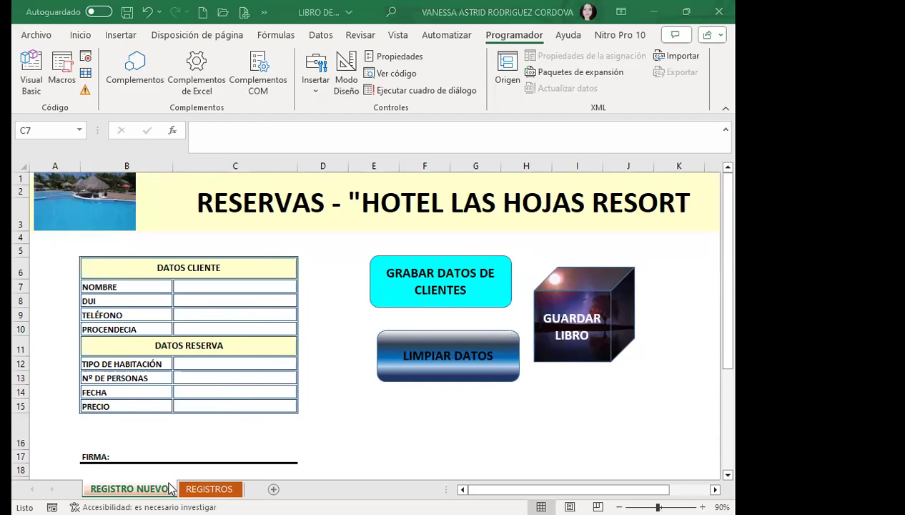
left_click(209, 489)
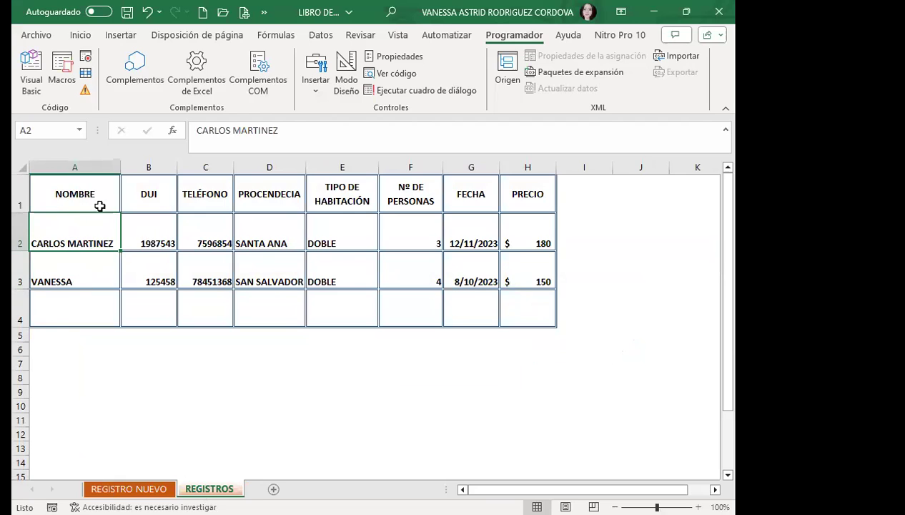
left_click(133, 488)
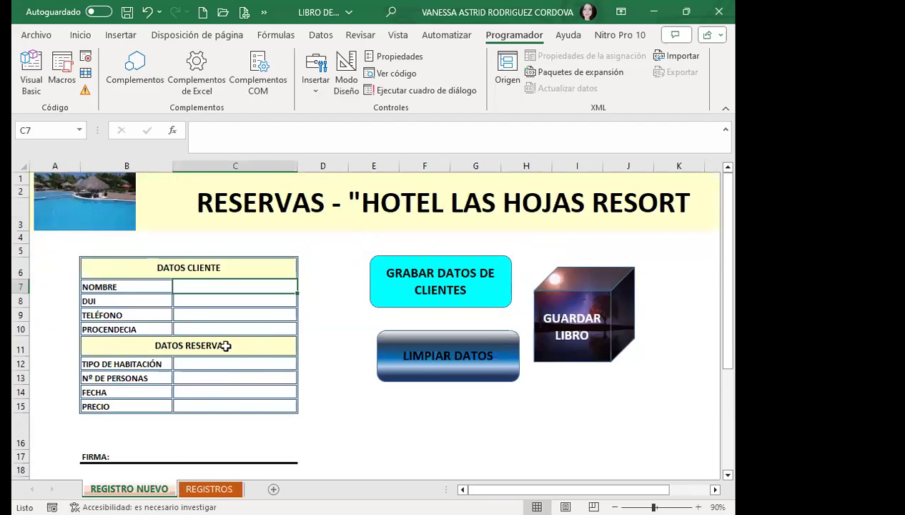
scroll(315, 272, "down", 1)
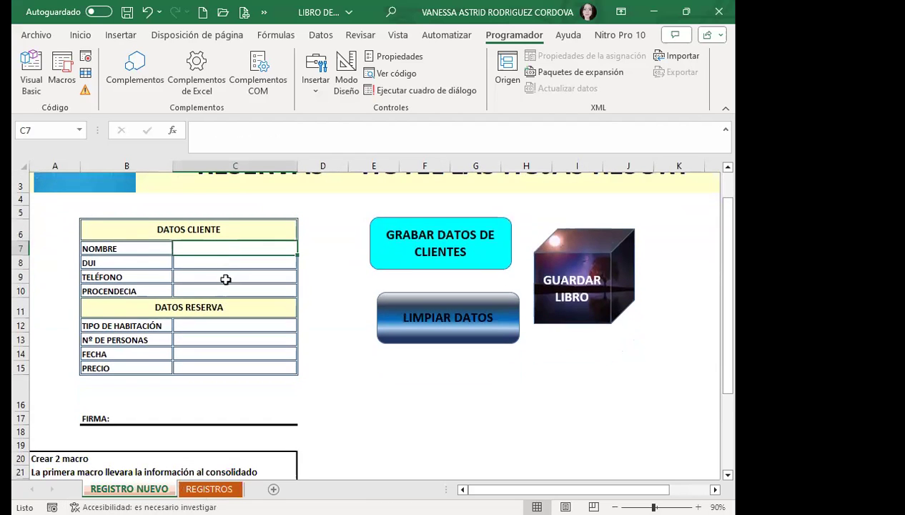
scroll(228, 289, "down", 1)
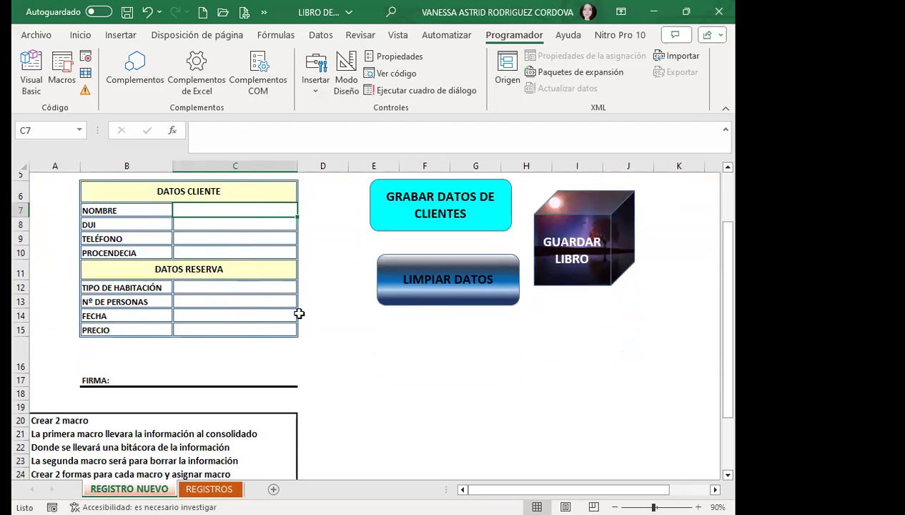
scroll(261, 310, "up", 1)
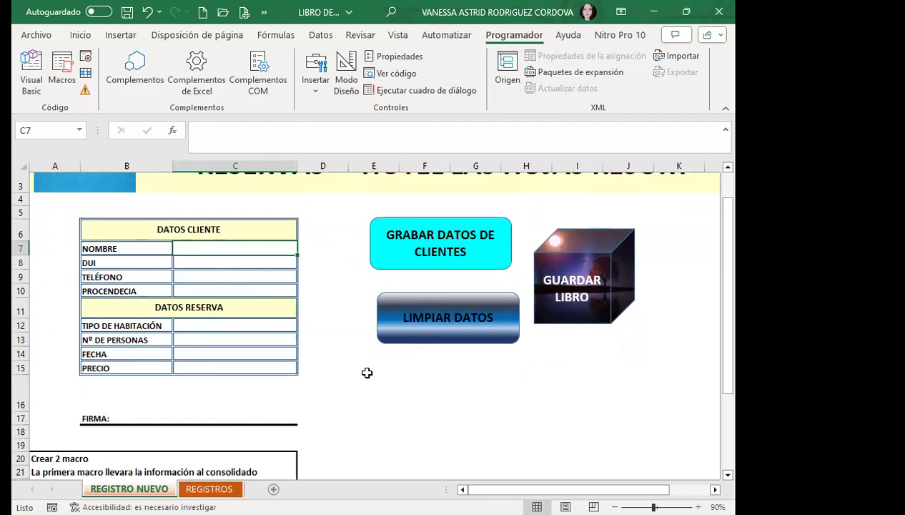
left_click(209, 489)
left_click(166, 488)
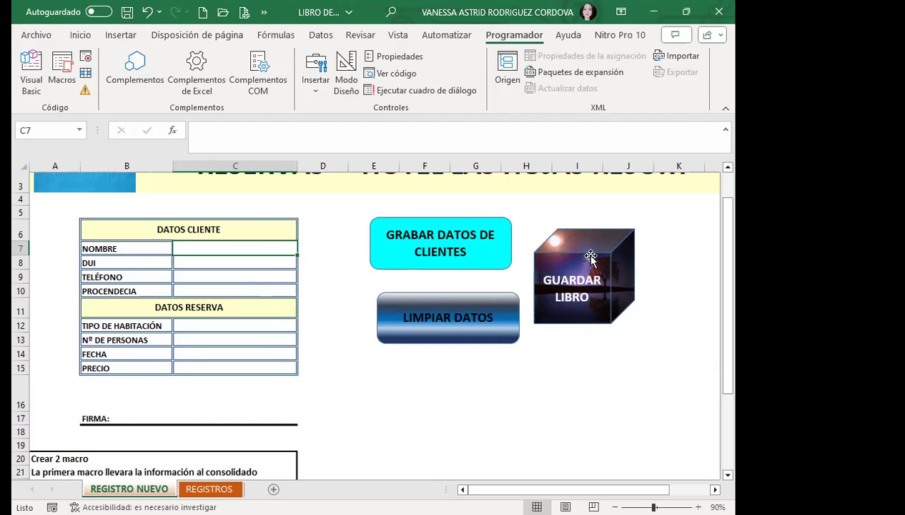
With cell H4 active, record macro GRABAR1 in this workbook that saves the workbook.
left_click(288, 134)
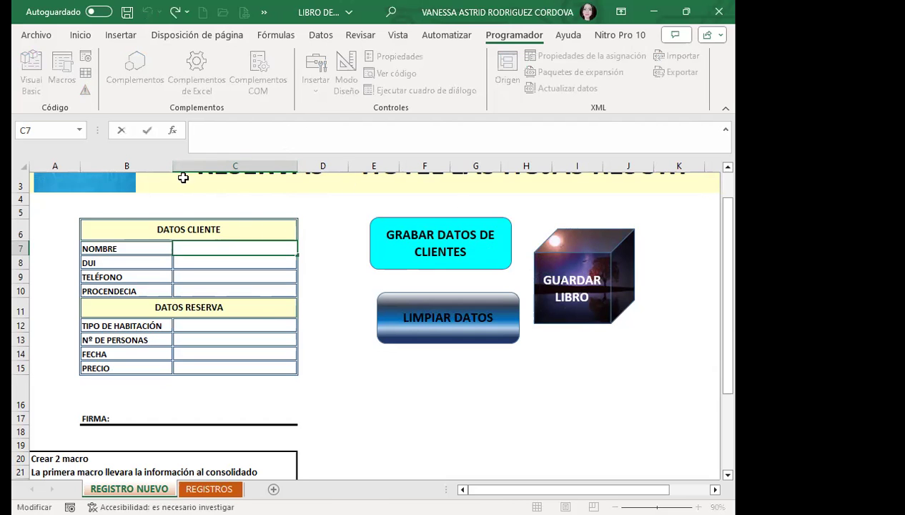
left_click(579, 254)
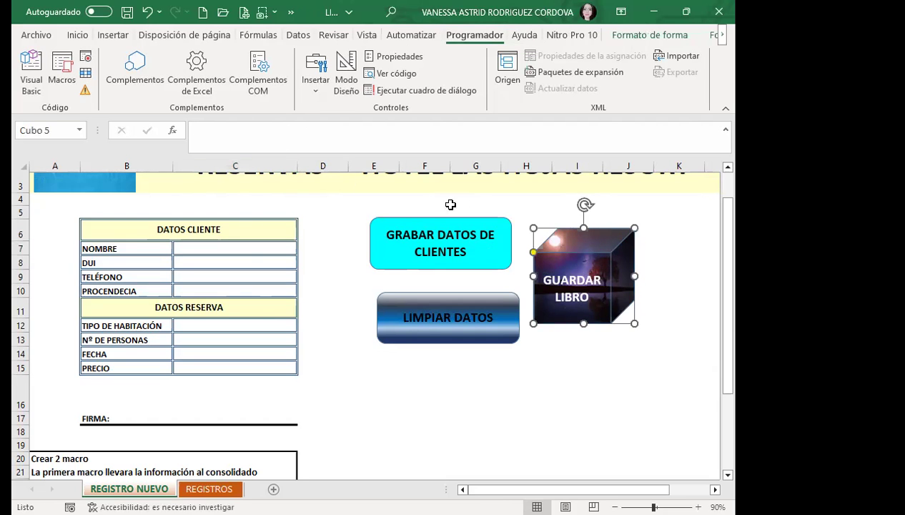
left_click(515, 202)
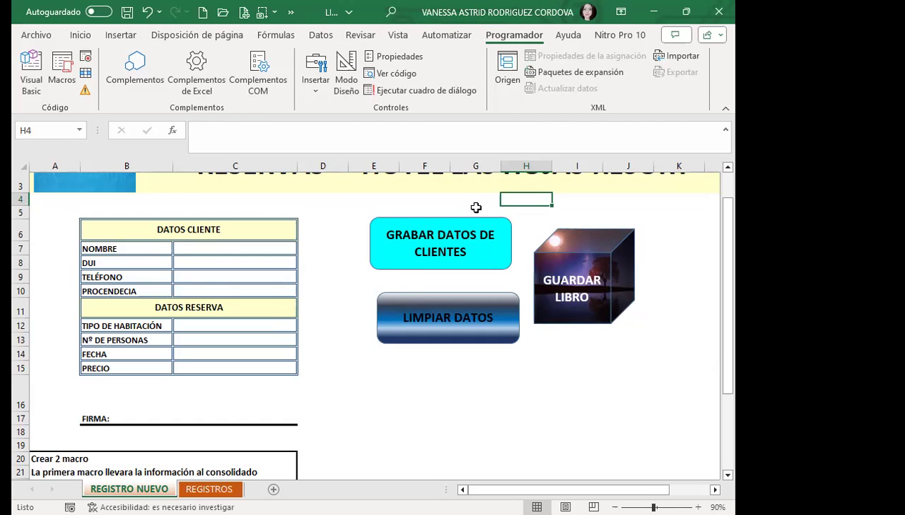
left_click(85, 57)
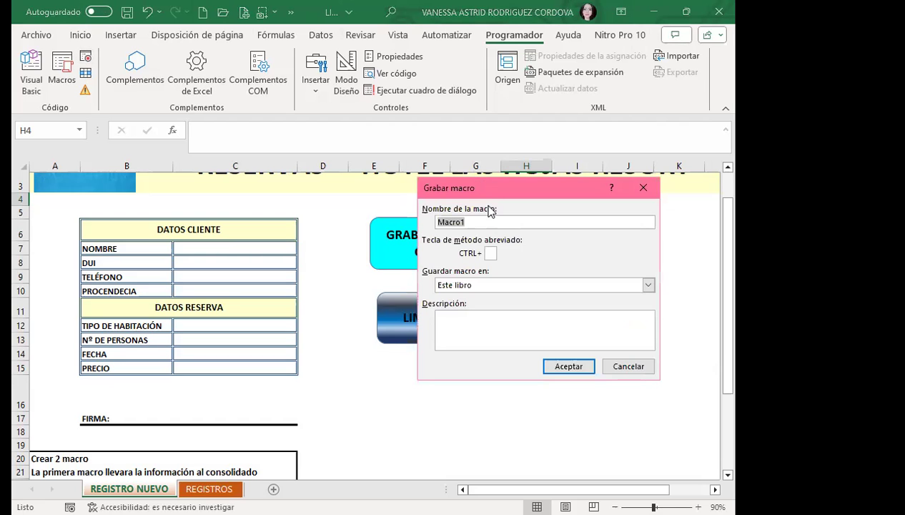
type("GRABAR1")
left_click(572, 370)
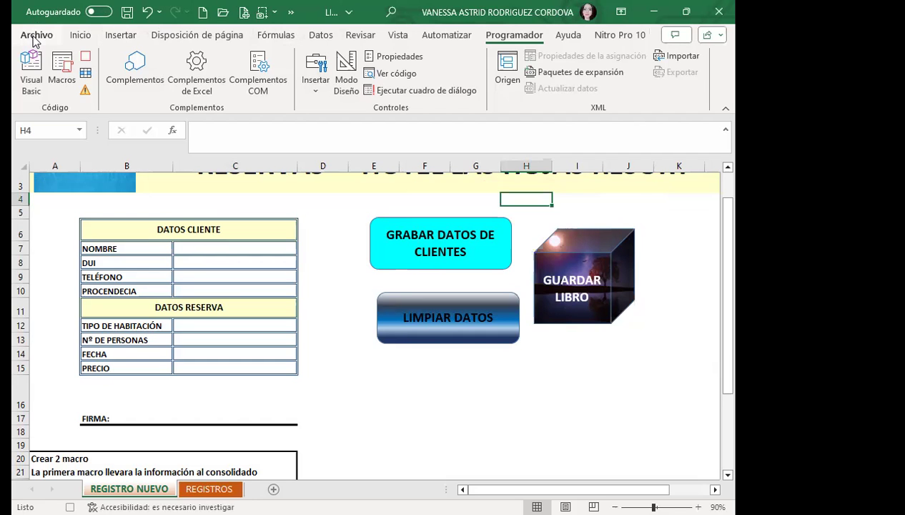
left_click(32, 35)
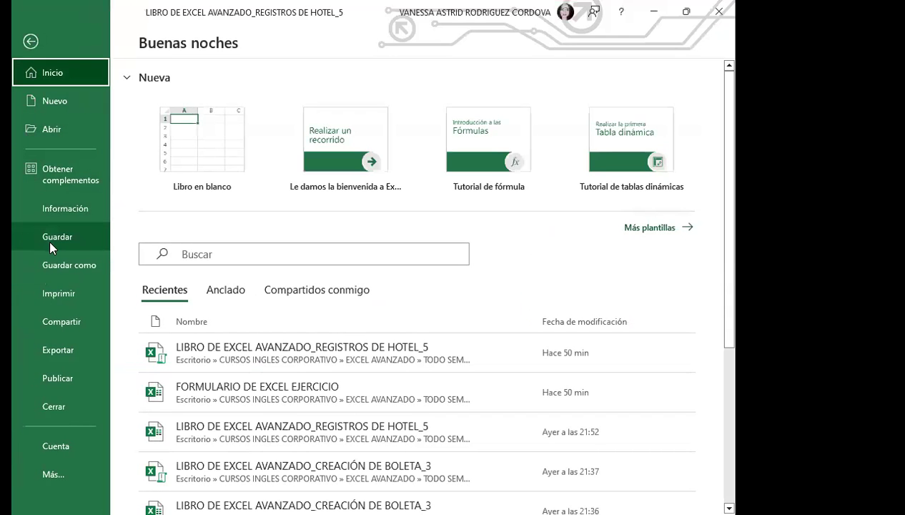
left_click(57, 238)
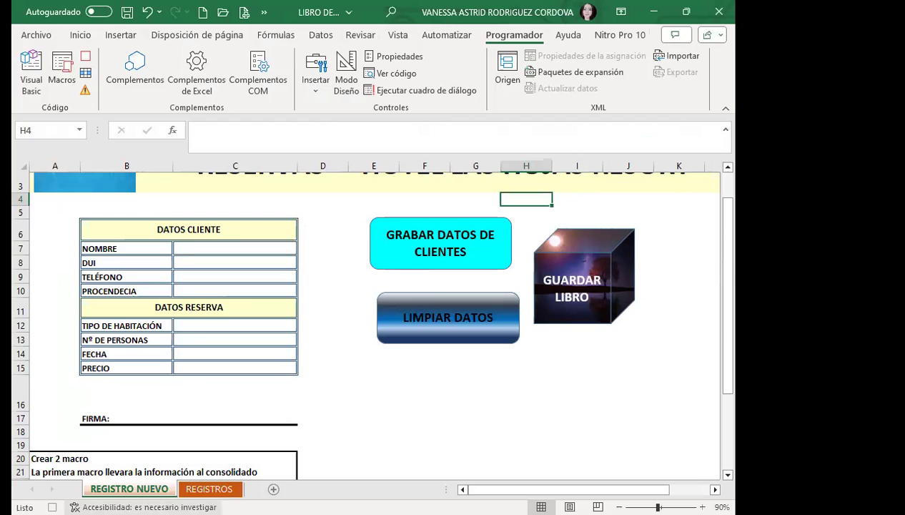
Stop recording, assign GRABAR1 to the GUARDAR LIBRO cube, and enter the client's name in C7.
left_click(51, 507)
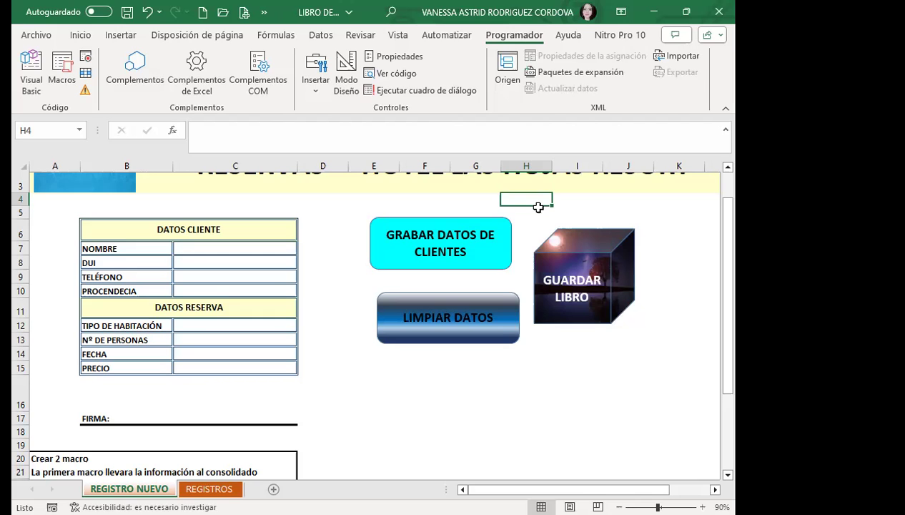
left_click(583, 259)
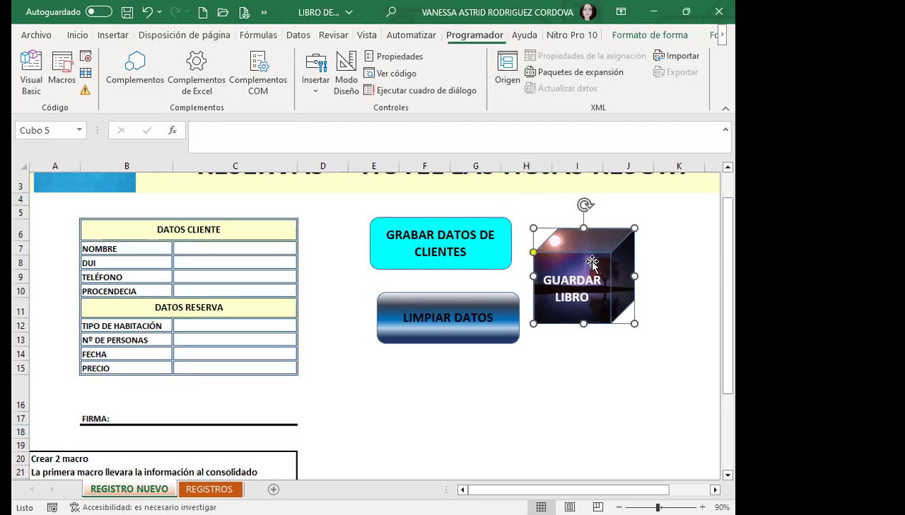
right_click(565, 268)
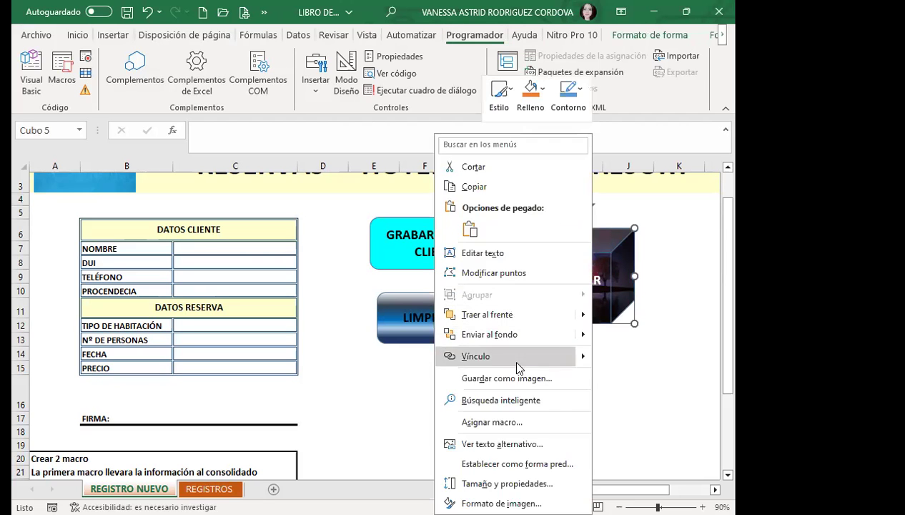
left_click(512, 422)
left_click(366, 330)
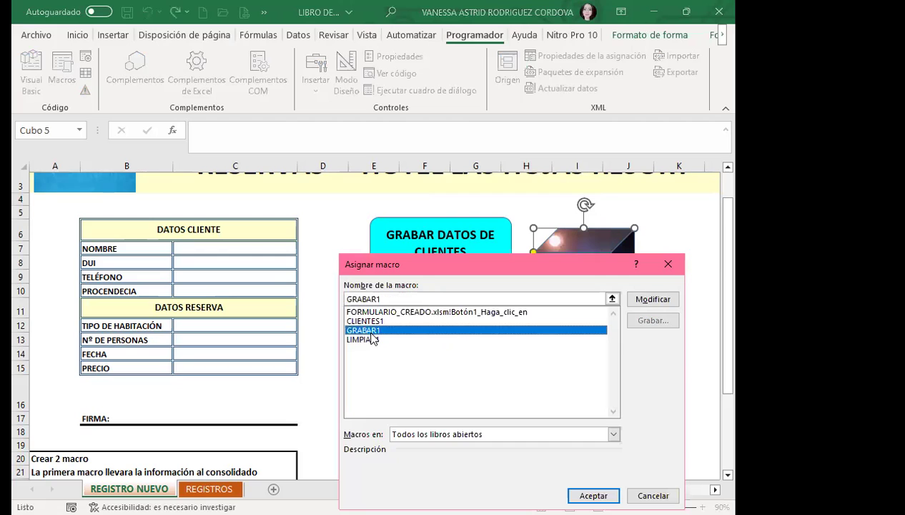
left_click(594, 495)
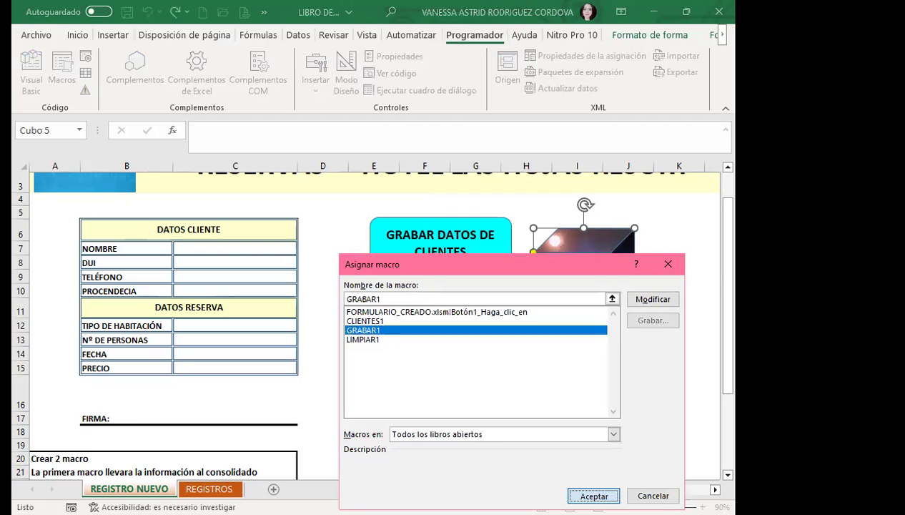
left_click(573, 346)
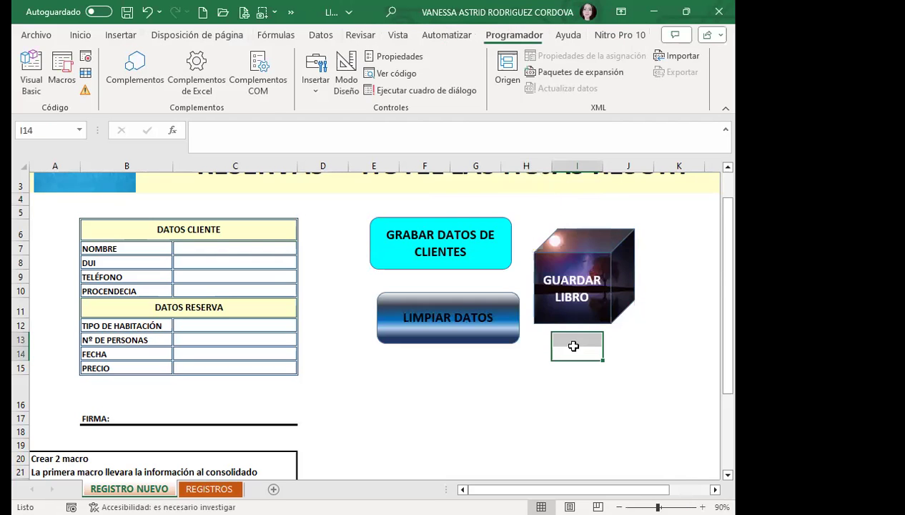
left_click(203, 248)
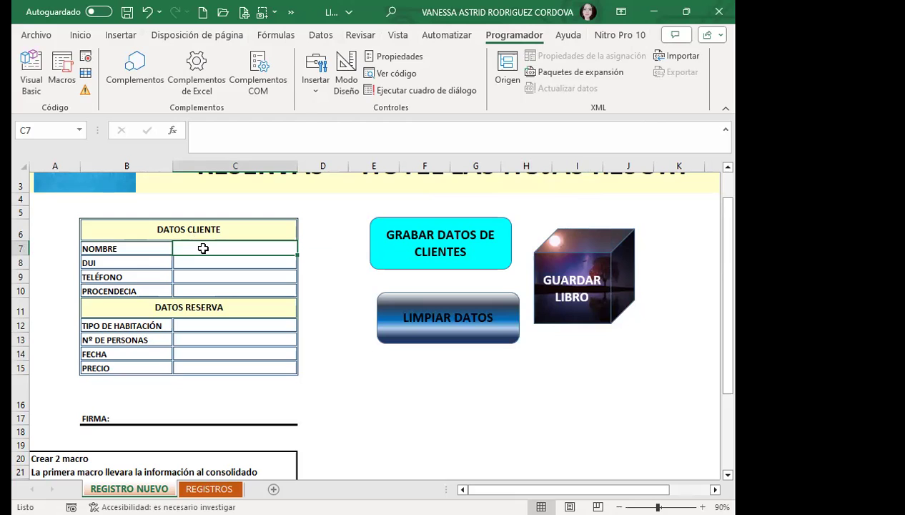
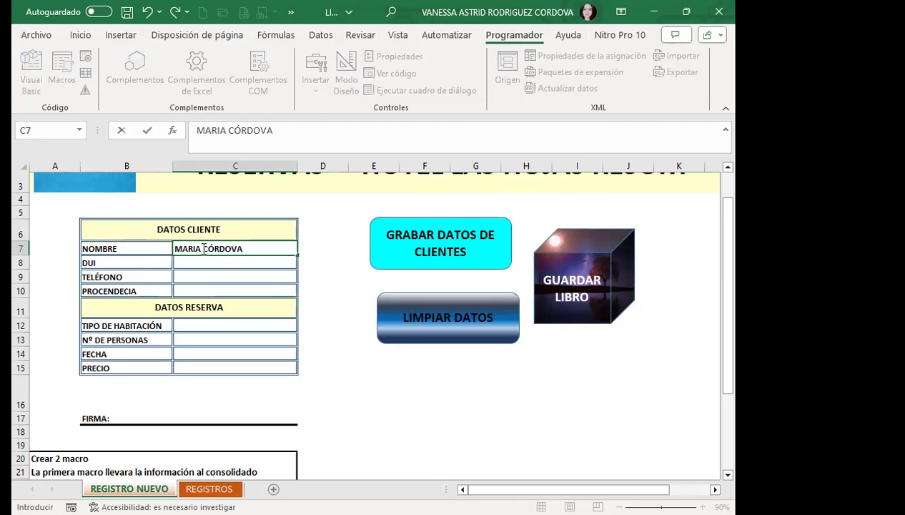
Enter the client's DUI number in C8 and phone number in C9.
left_click(217, 264)
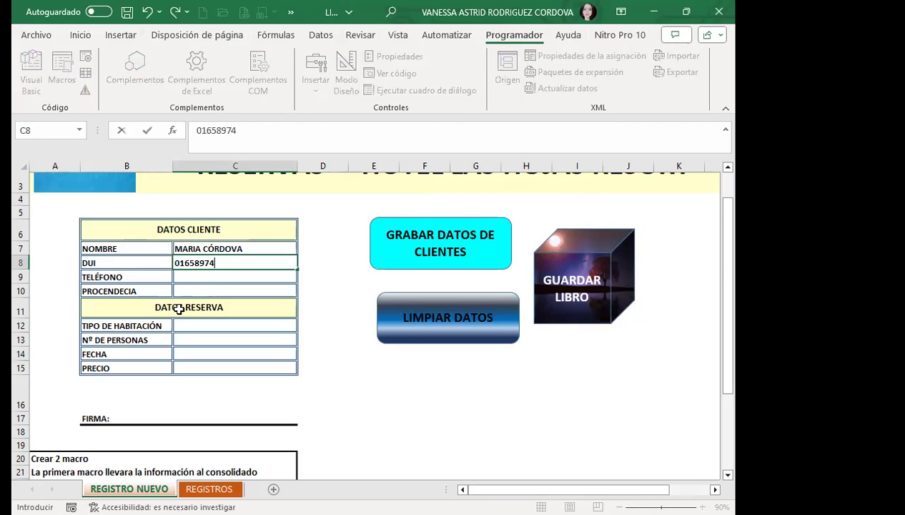
left_click(191, 277)
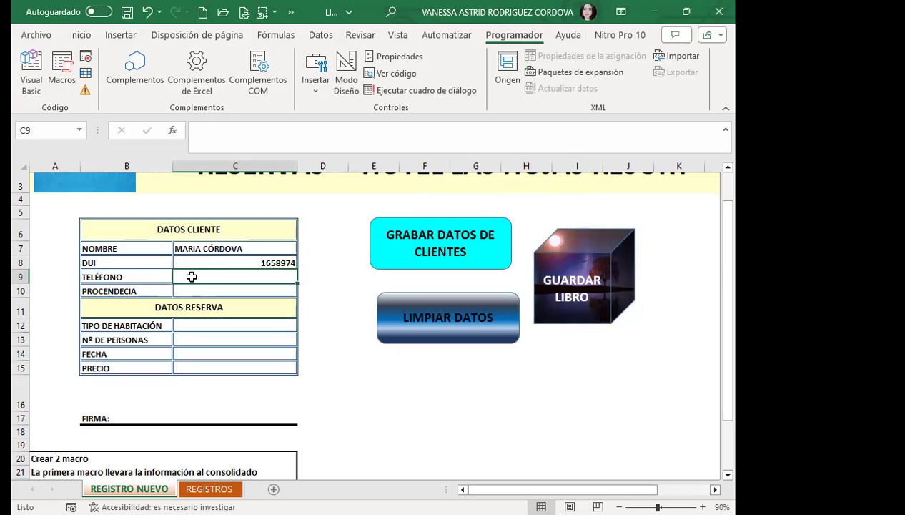
type("7874154")
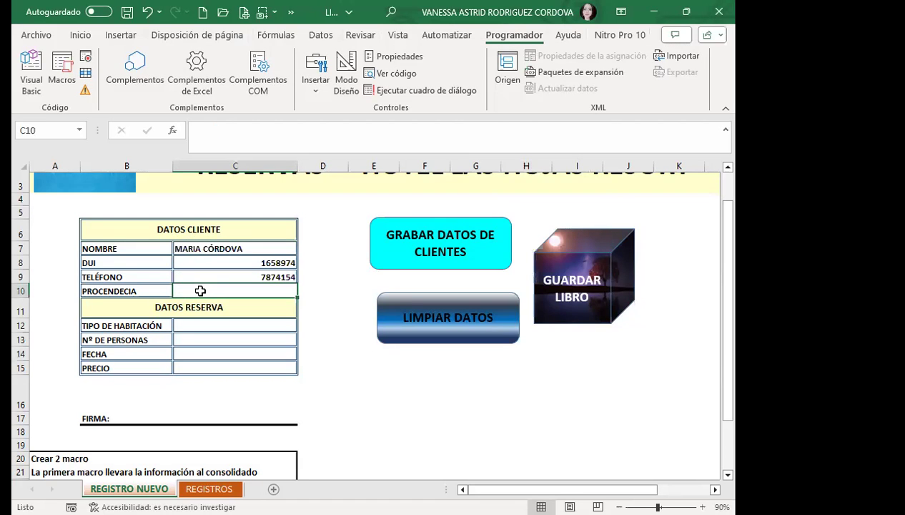
Enter SAN SALVADOR in uppercase as the PROCEDENCIA in C10.
type("San Salvador")
key("BackSpace")
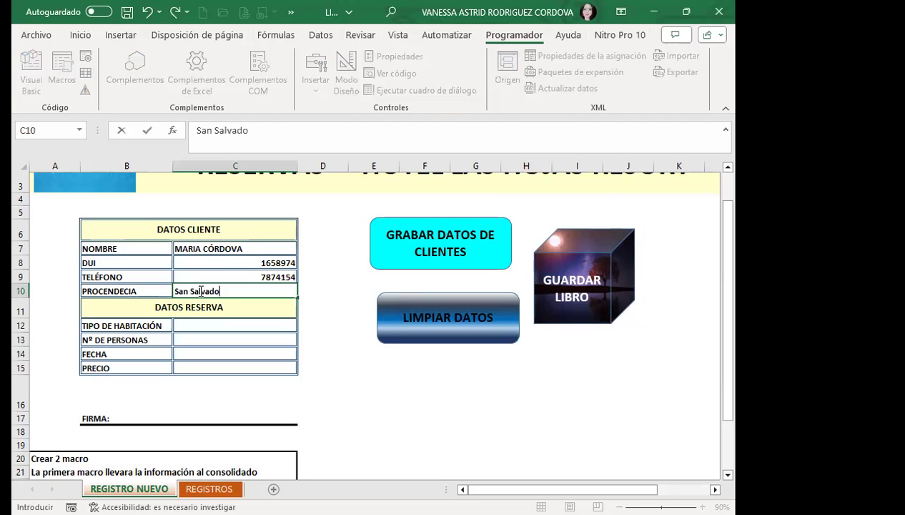
key("BackSpace")
key("BackSpace")
key("BackSpace")
type("sAN Salvador")
key("BackSpace")
key("BackSpace")
key("BackSpace")
key("BackSpace")
key("BackSpace")
key("BackSpace")
key("BackSpace")
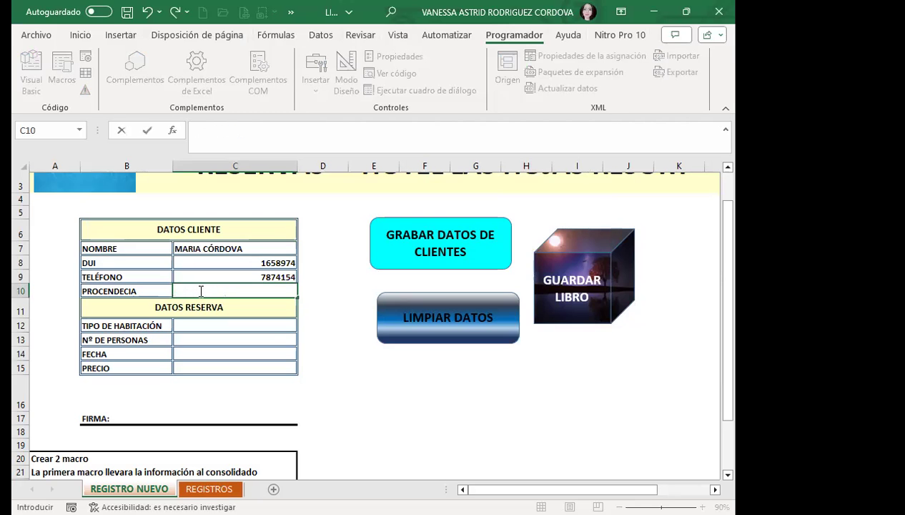
type("SAN SALVADOR")
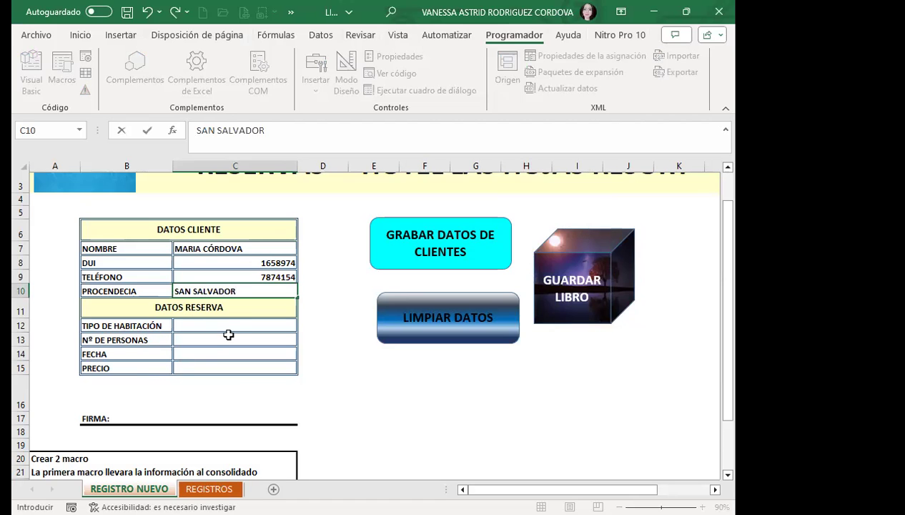
left_click(234, 325)
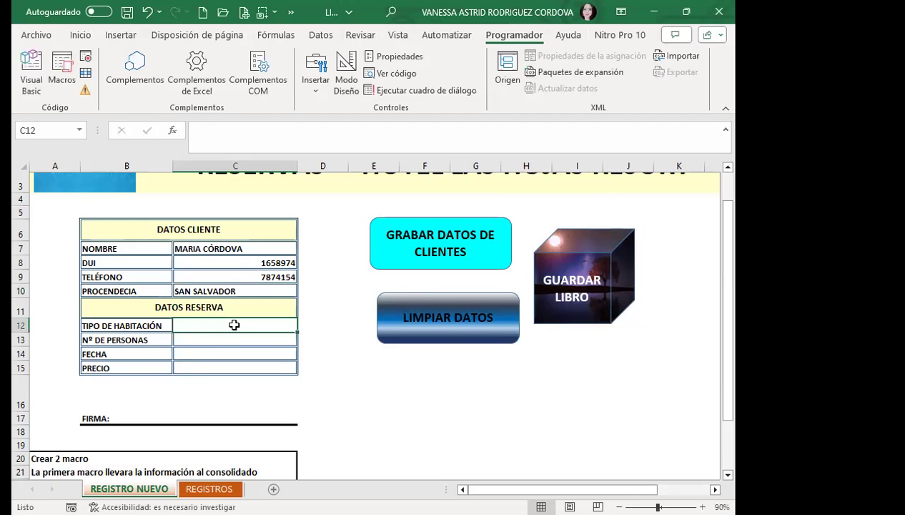
Fill C12–C15 with room type DOBLE, 3 people, date 1/10/2023 and price 140.
type("DOBLE")
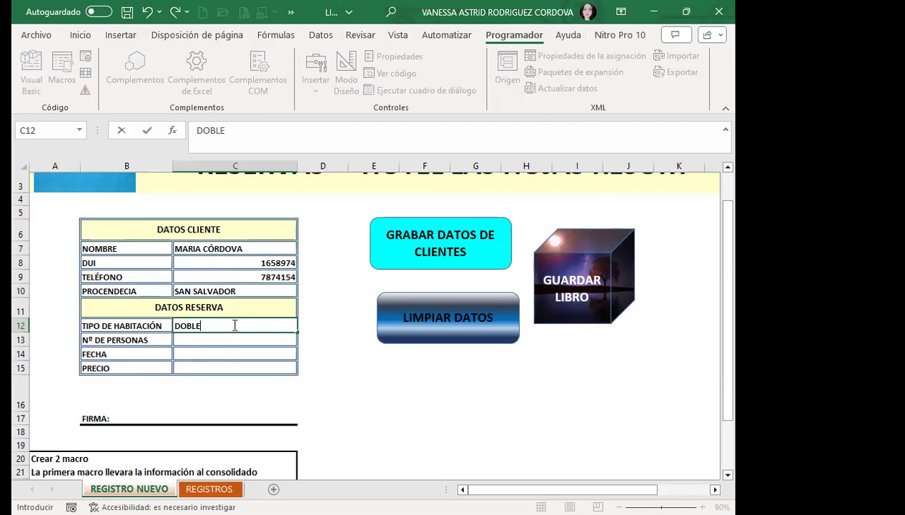
left_click(242, 337)
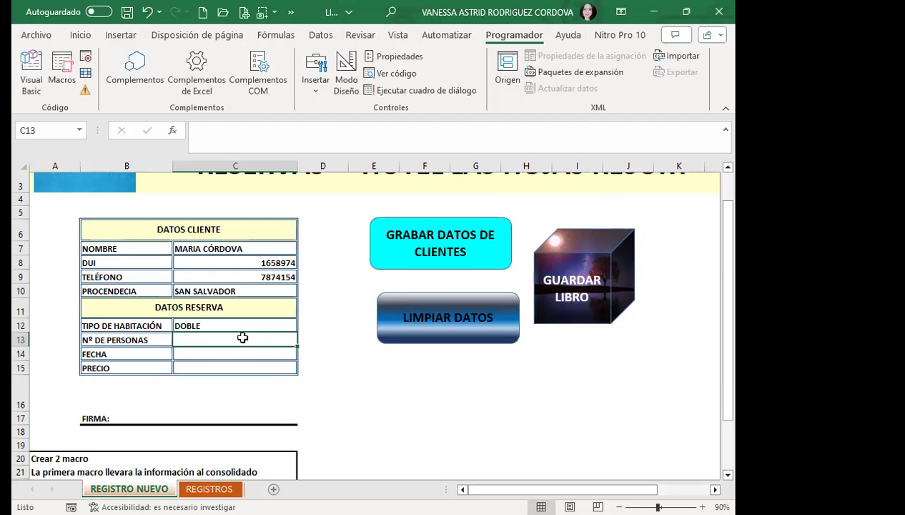
type("3")
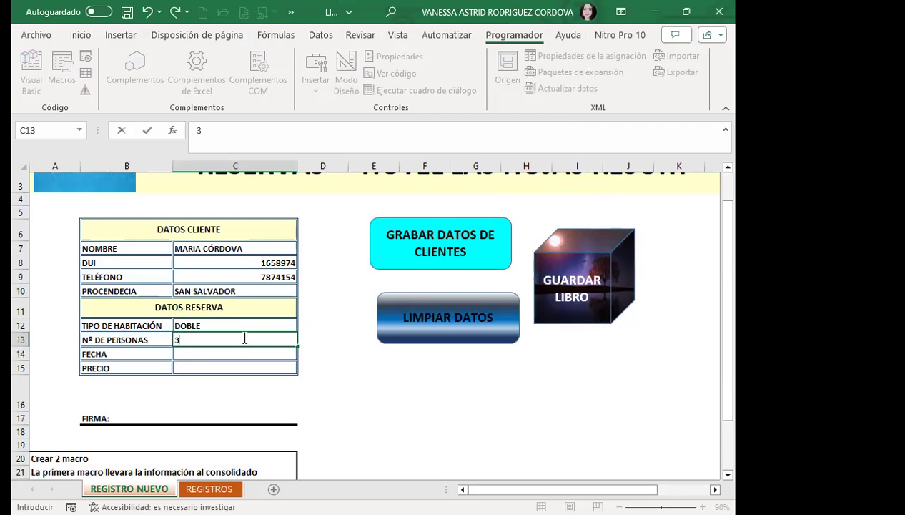
left_click(198, 354)
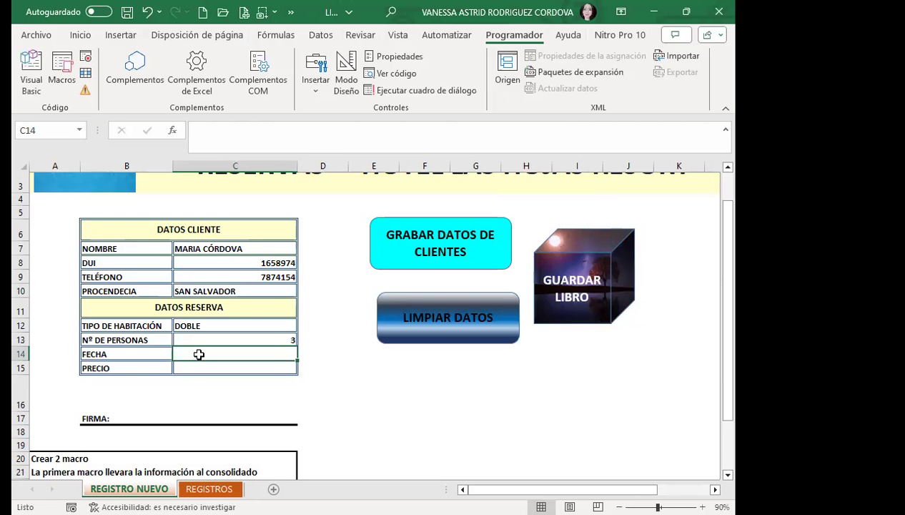
type("1/")
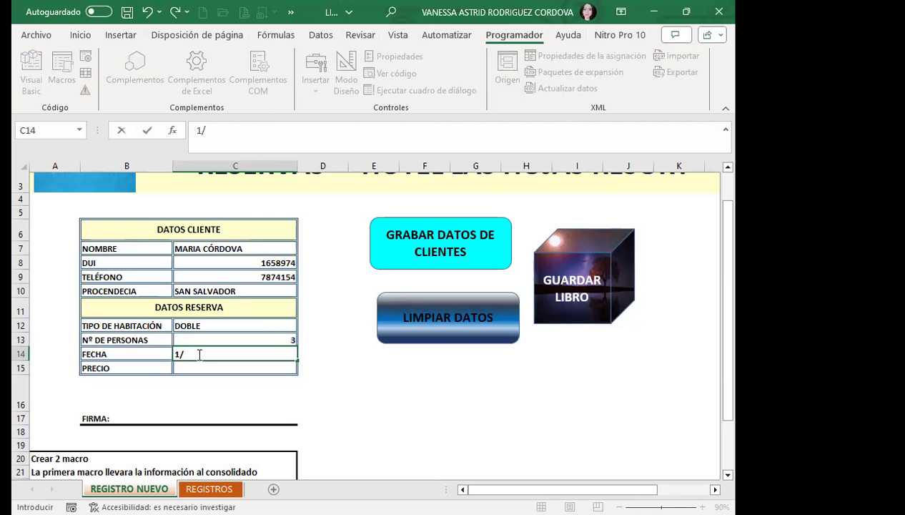
type("10/2023")
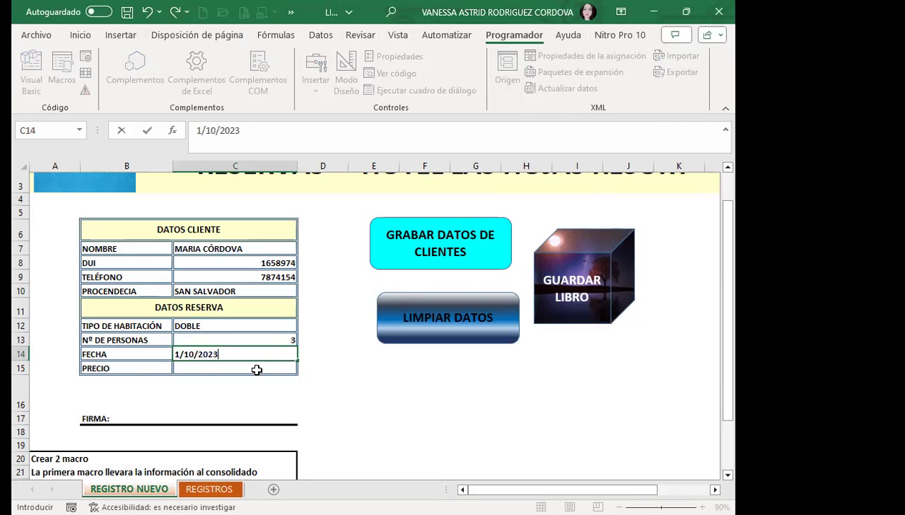
left_click(260, 366)
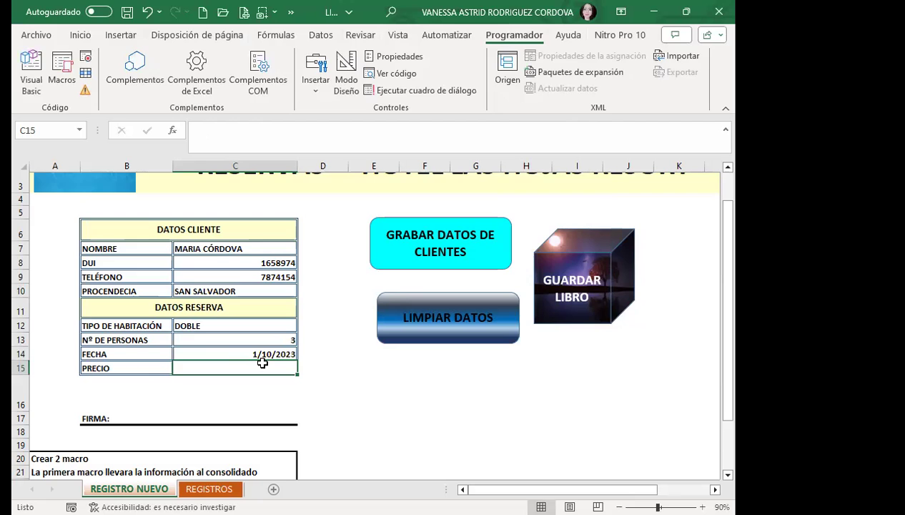
type("140")
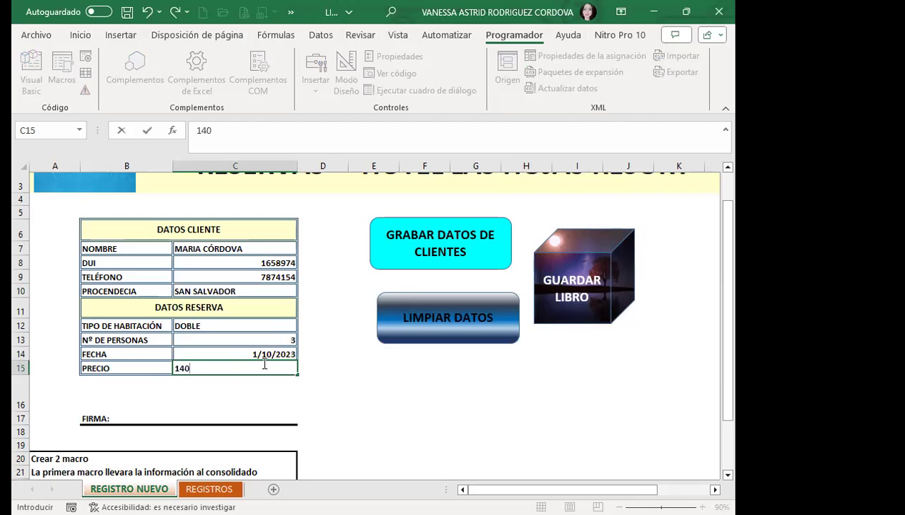
left_click(252, 337)
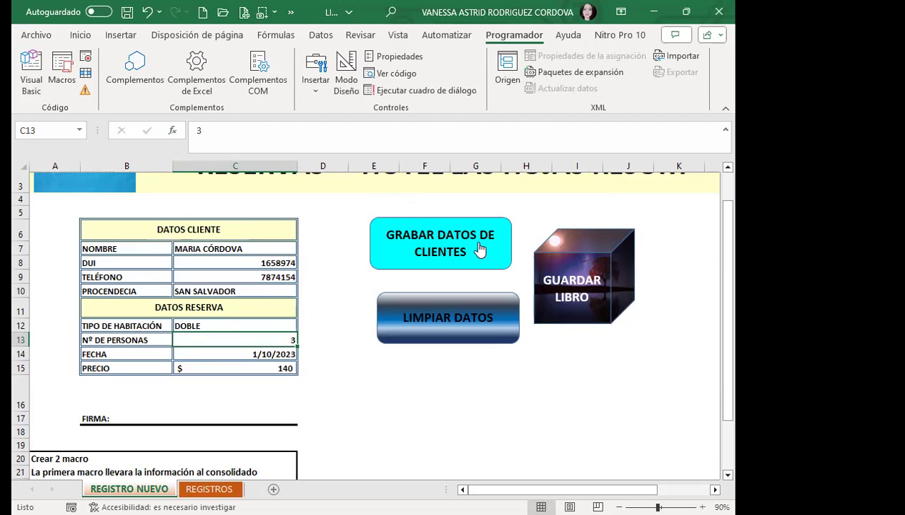
left_click(451, 251)
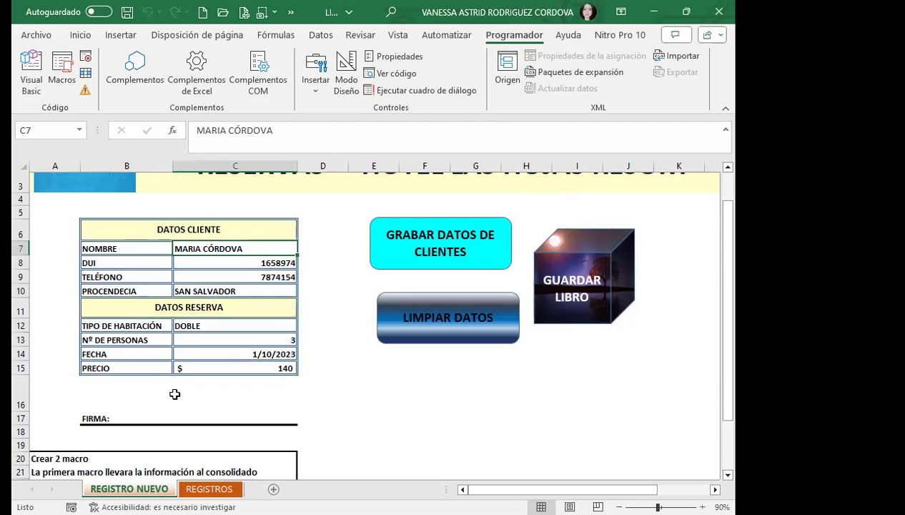
left_click(207, 488)
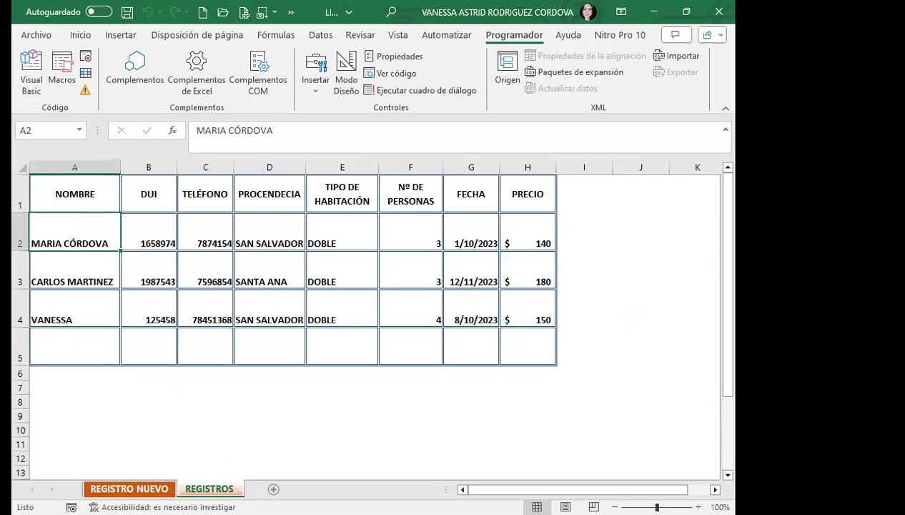
left_click(128, 488)
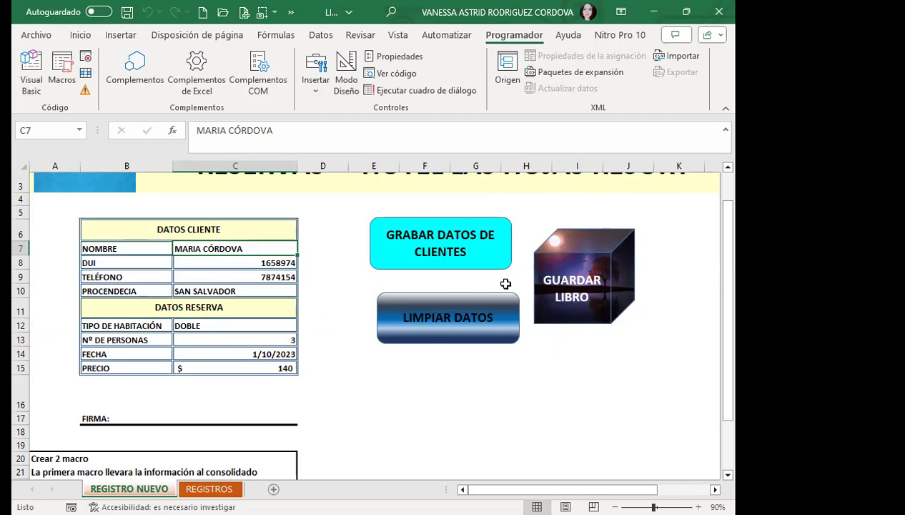
Open the VBA editor and display Módulo2, which holds the GRABAR1 macro.
left_click(33, 63)
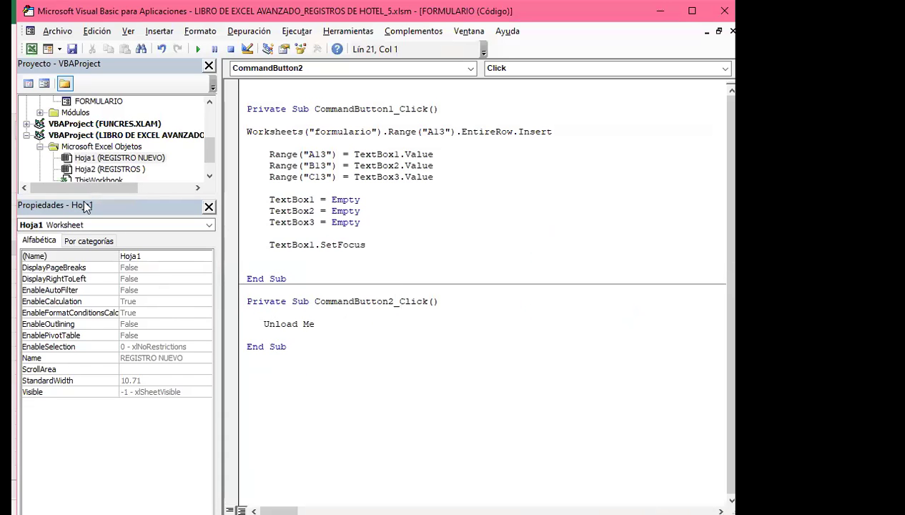
scroll(100, 146, "down", 1)
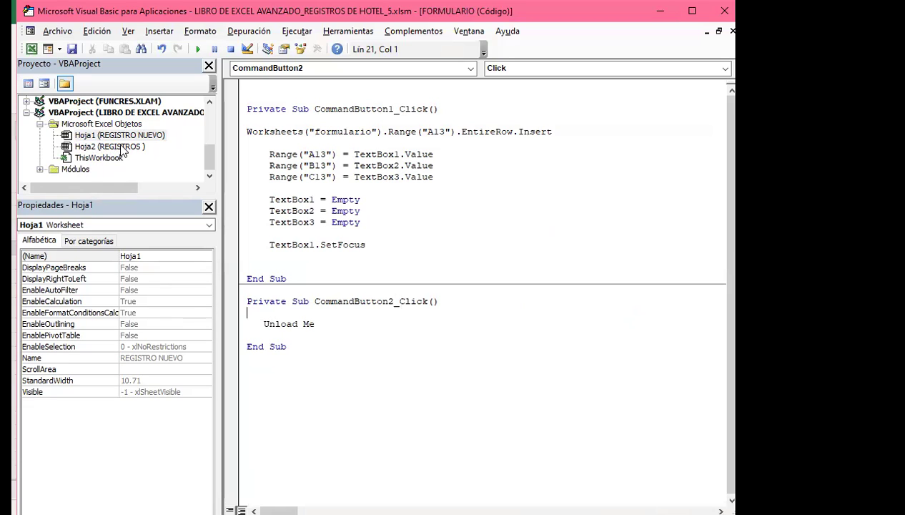
left_click(40, 170)
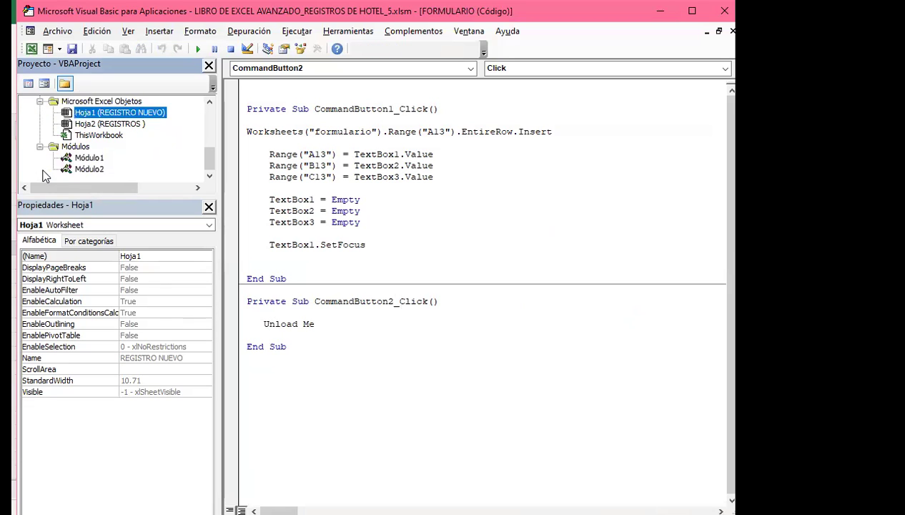
double_click(81, 170)
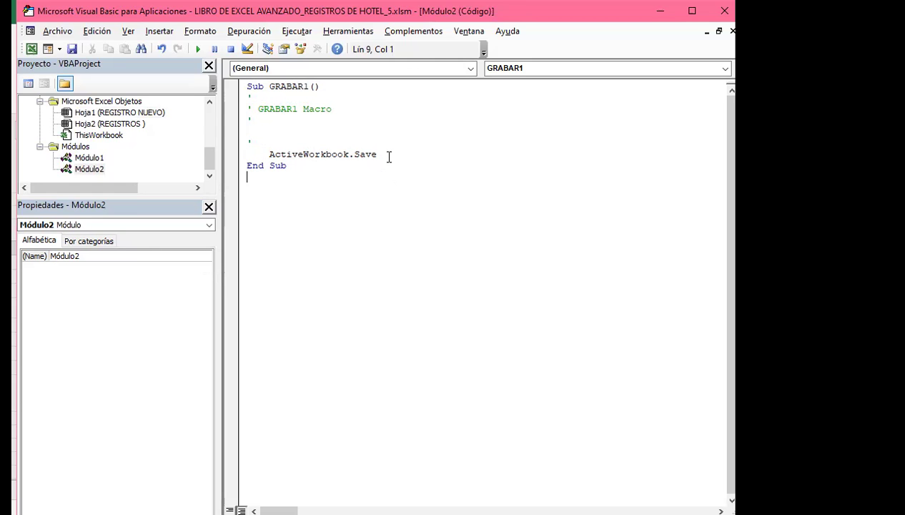
Add the line MsgBox ("DATOS GUARDADOS CORRECTAMENTE") below ActiveWorkbook.Save in GRABAR1.
left_click(389, 157)
key("Return")
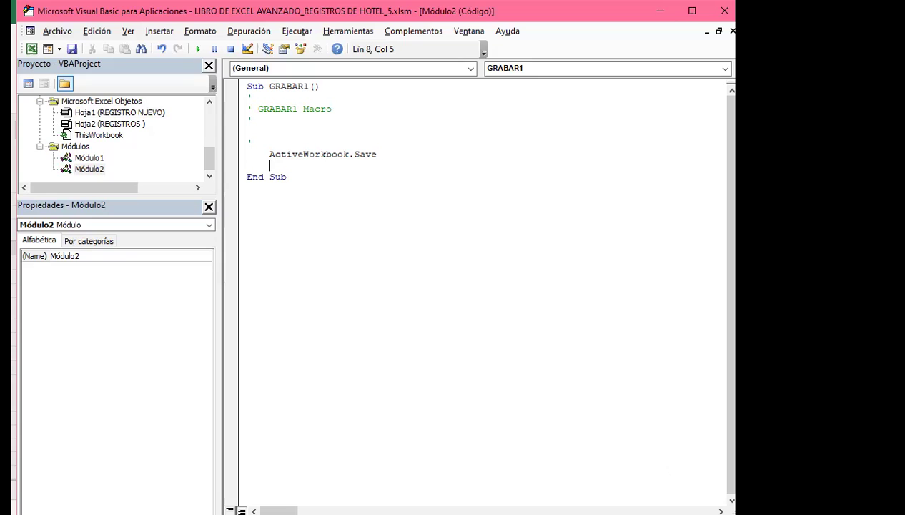
key("alt+F11")
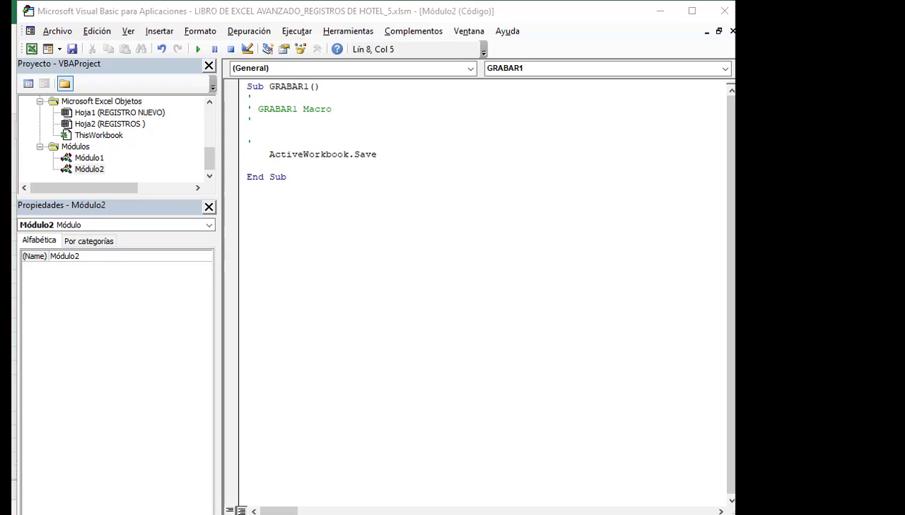
left_click(359, 208)
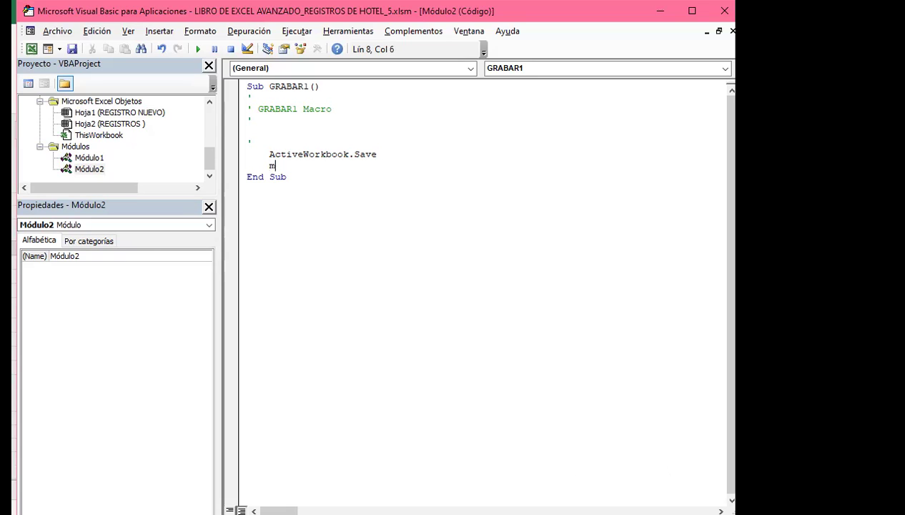
type("Msg")
type("Boxa")
key("BackSpace")
key("BackSpace")
key("BackSpace")
type("o")
type("x")
type(" (")
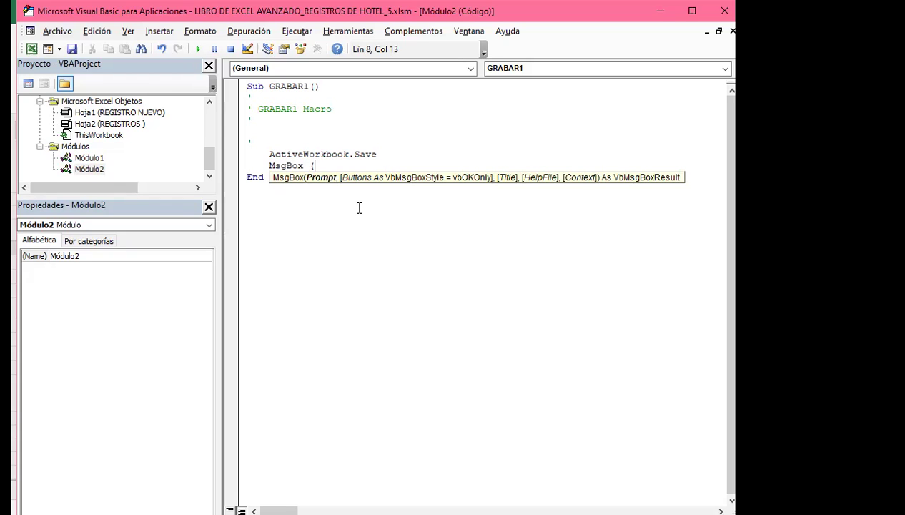
type("\"")
type("DATOS GUARDADOS CORRECTAMENTE")
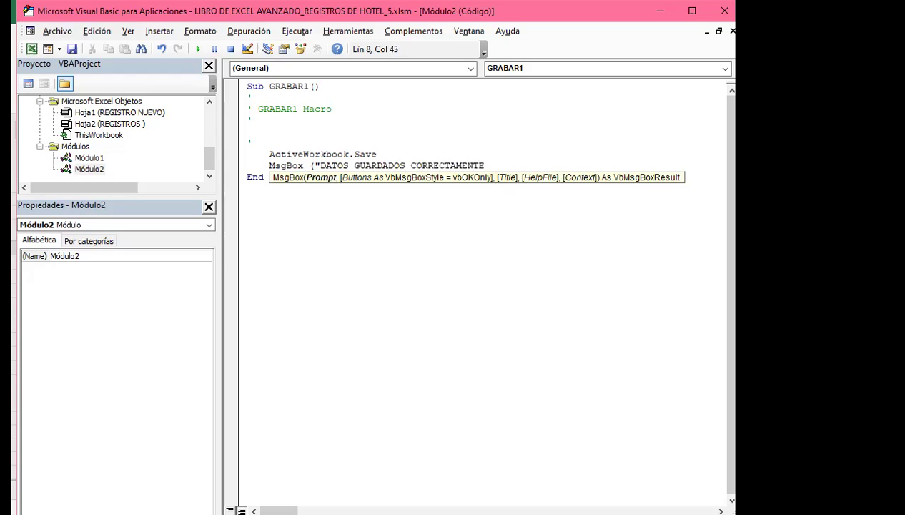
type("\"")
type(")")
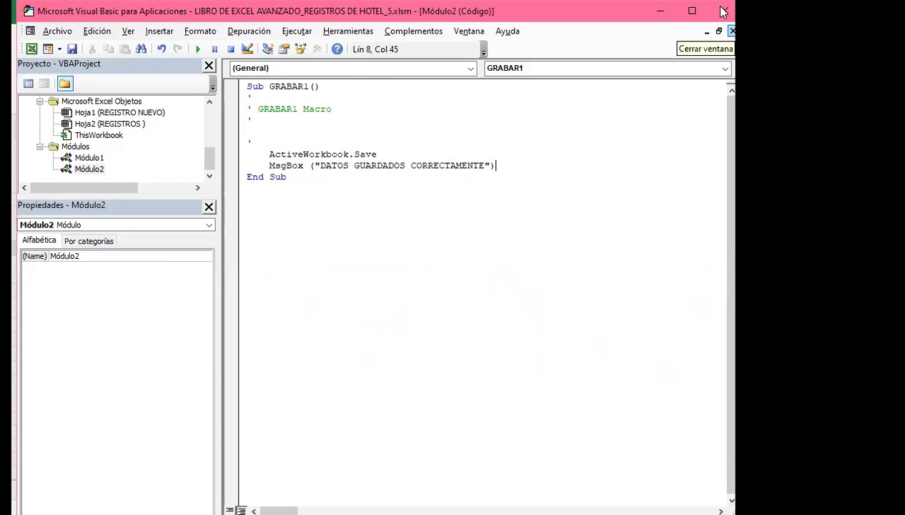
Back in Excel, run the GUARDAR LIBRO cube and accept the DATOS GUARDADOS CORRECTAMENTE message.
key("alt+F11")
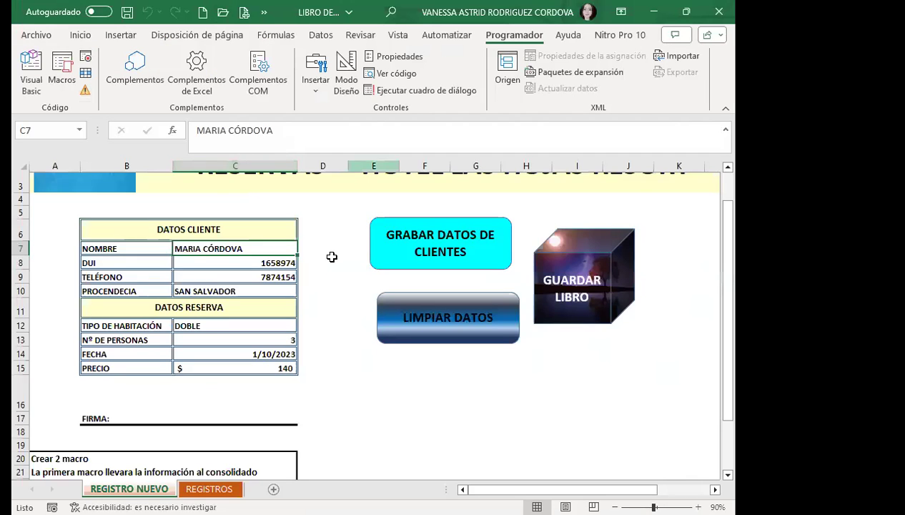
left_click(320, 309)
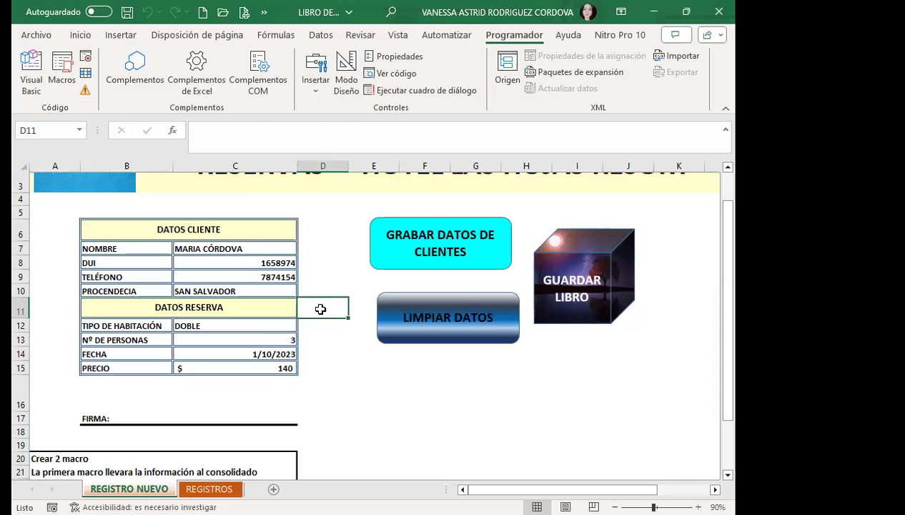
left_click(576, 274)
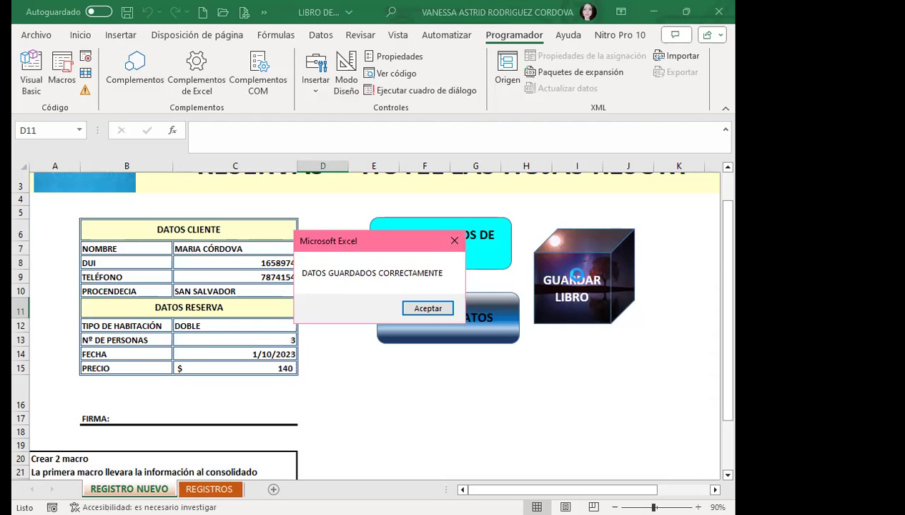
left_click(455, 241)
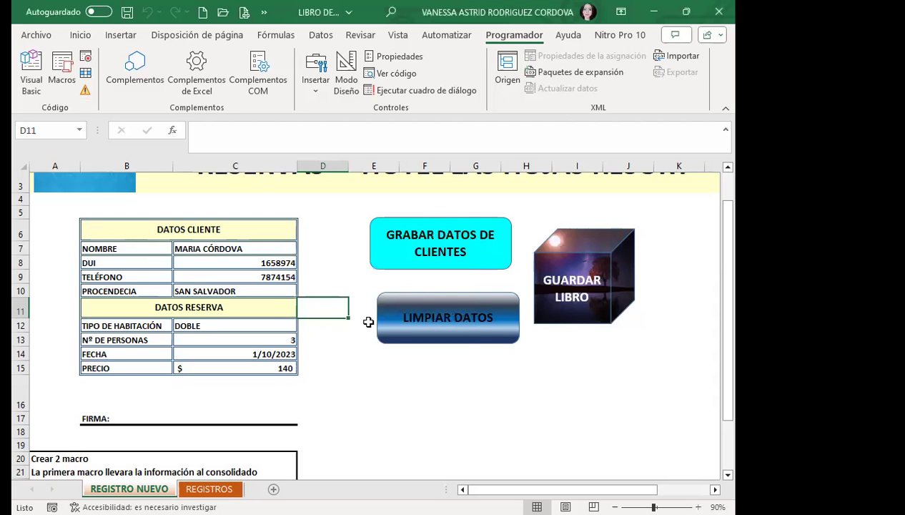
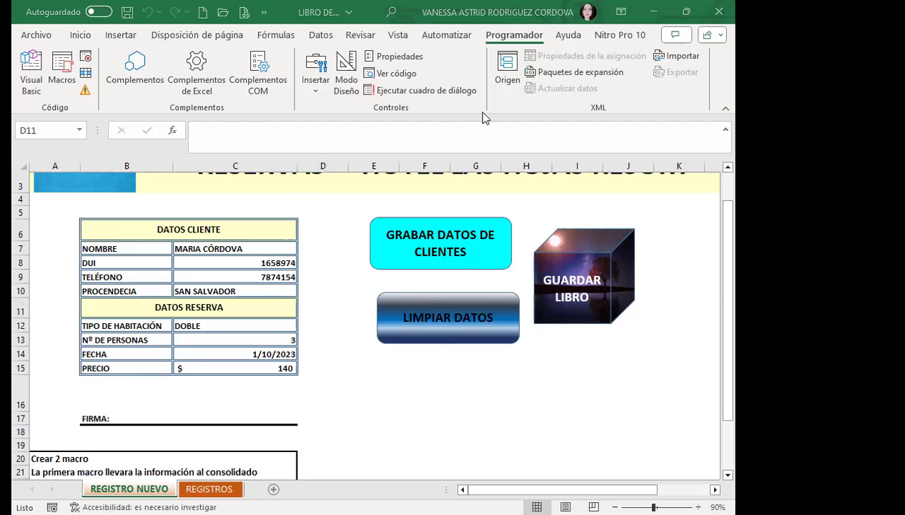
Clear the reservation form's client and booking fields with the LIMPIAR DATOS macro button.
scroll(404, 293, "down", 3)
scroll(406, 293, "down", 1)
left_click(411, 311)
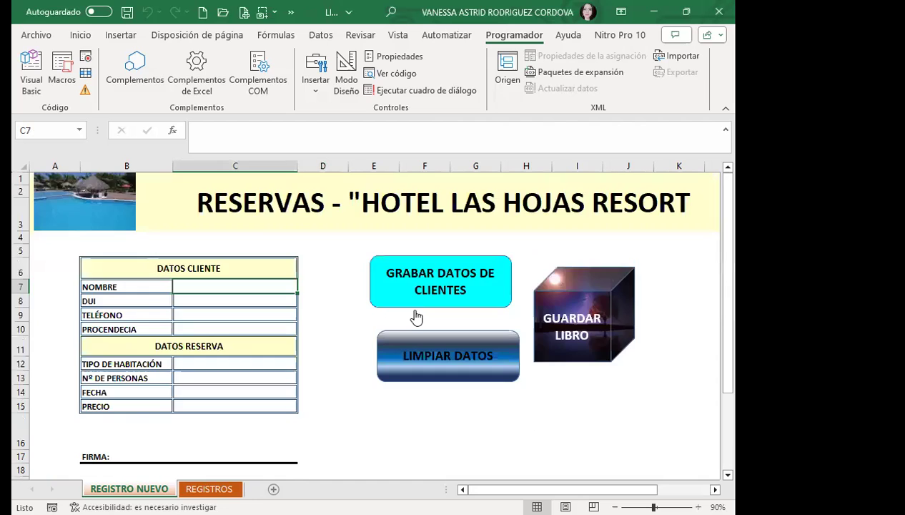
Move the IMPRIMIR button up so it sits just below LIMPIAR DATOS.
scroll(415, 318, "down", 3)
scroll(419, 336, "down", 2)
left_click(417, 364, "ctrl")
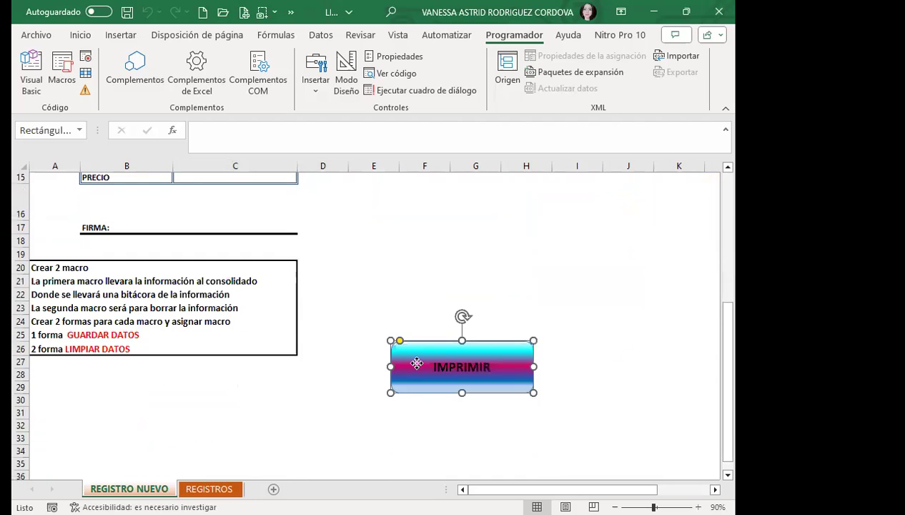
right_click(417, 364)
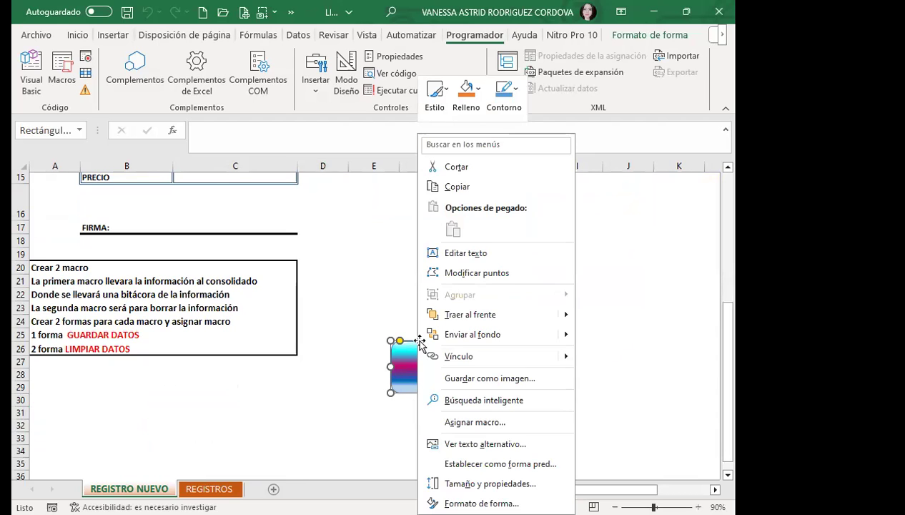
scroll(421, 342, "up", 3)
left_click_drag(423, 347, 404, 299)
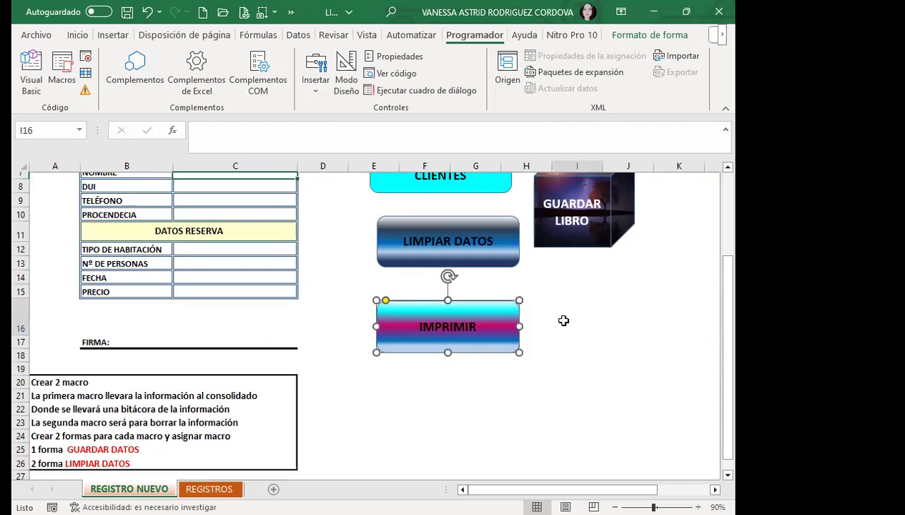
left_click(563, 320)
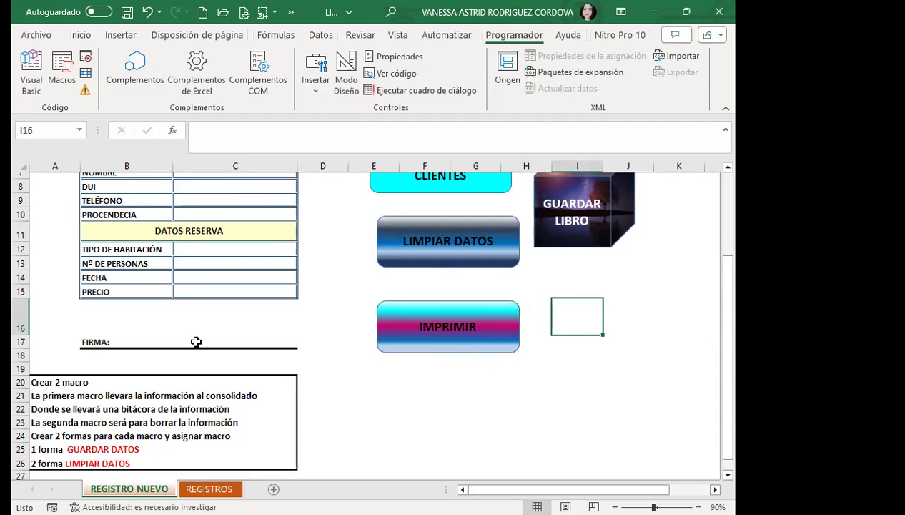
Select cells B6:C18, from the DATOS CLIENTE header to the signature line.
scroll(195, 341, "up", 2)
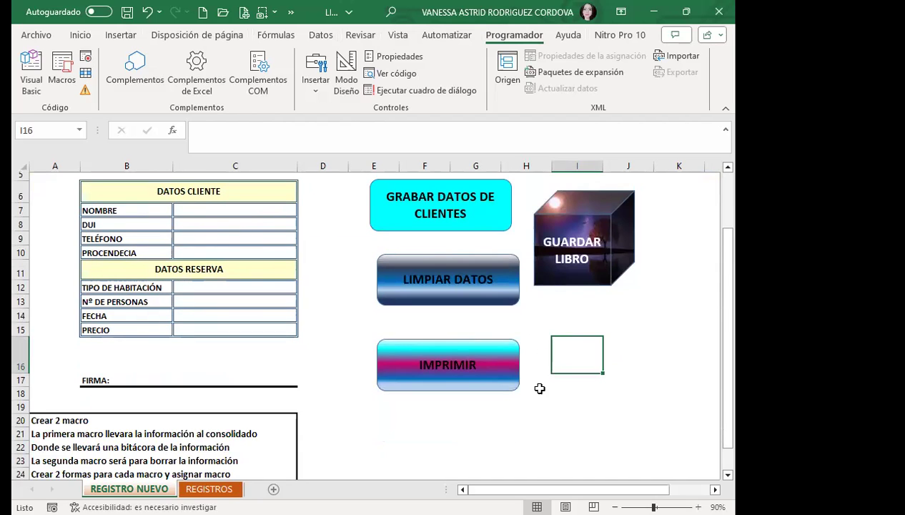
left_click(446, 389)
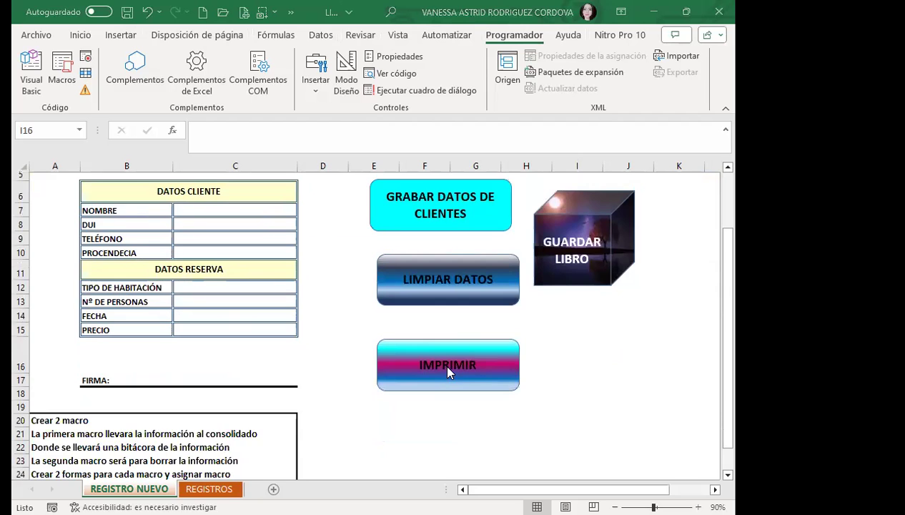
scroll(111, 257, "up", 1)
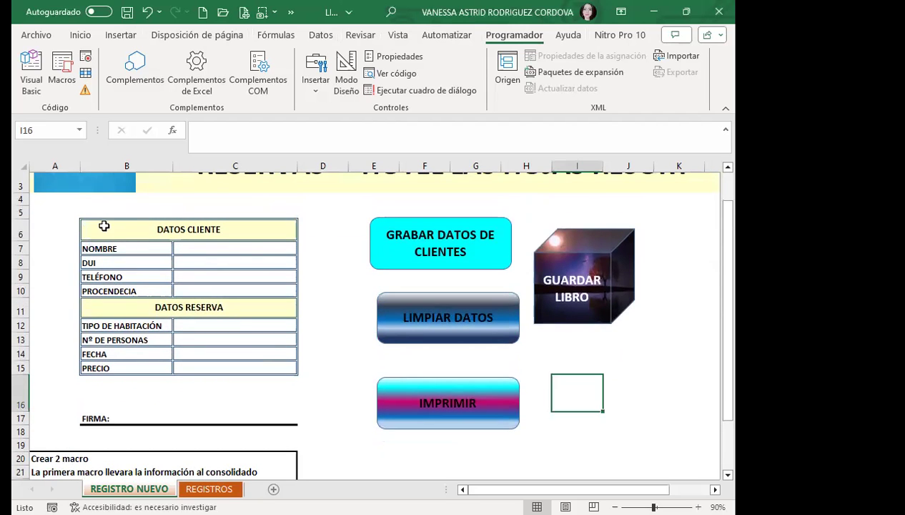
left_click_drag(104, 226, 275, 431)
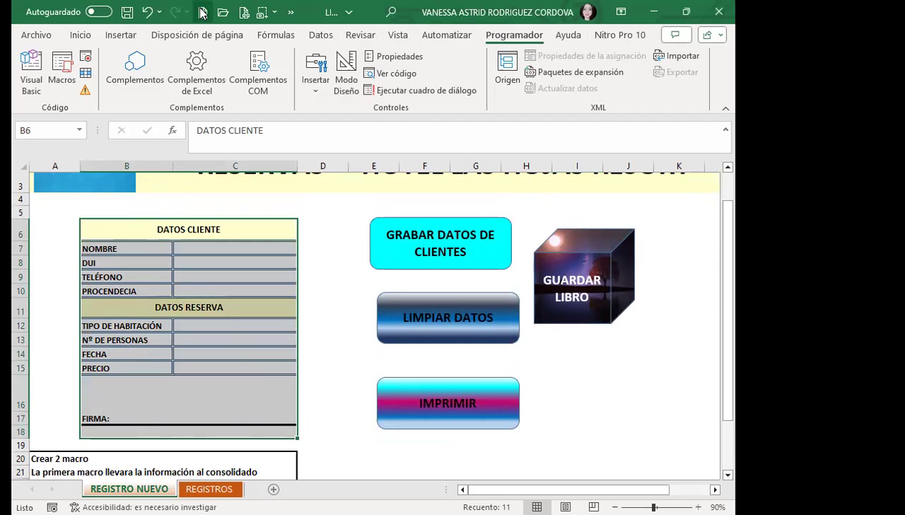
In print preview, set printing to Imprimir selección so only the form prints.
left_click(243, 13)
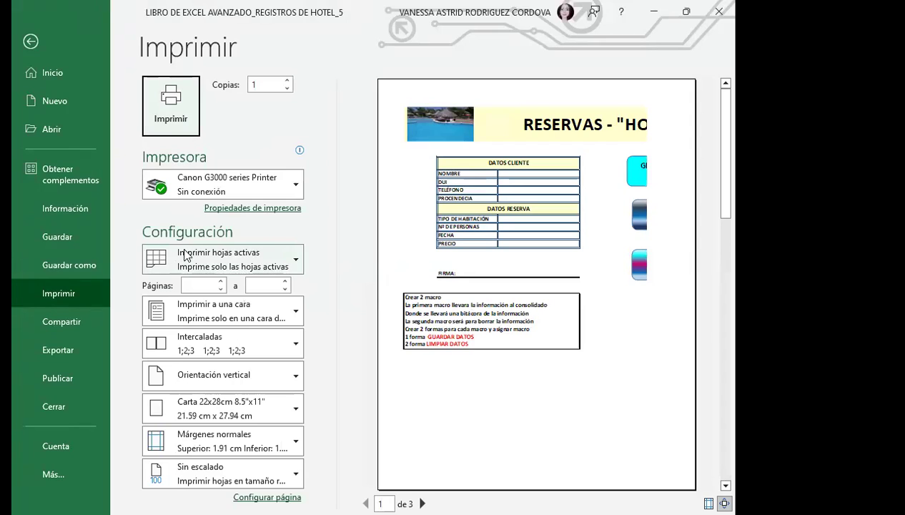
left_click(295, 261)
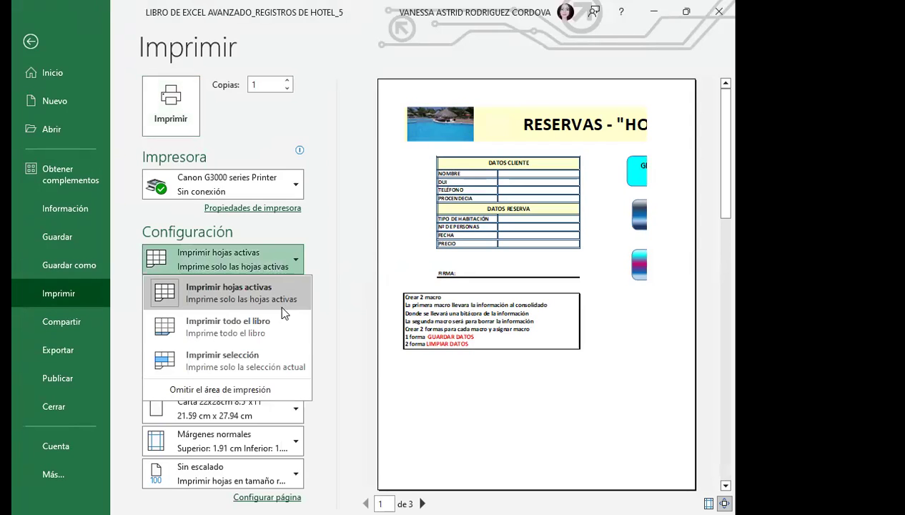
left_click(245, 362)
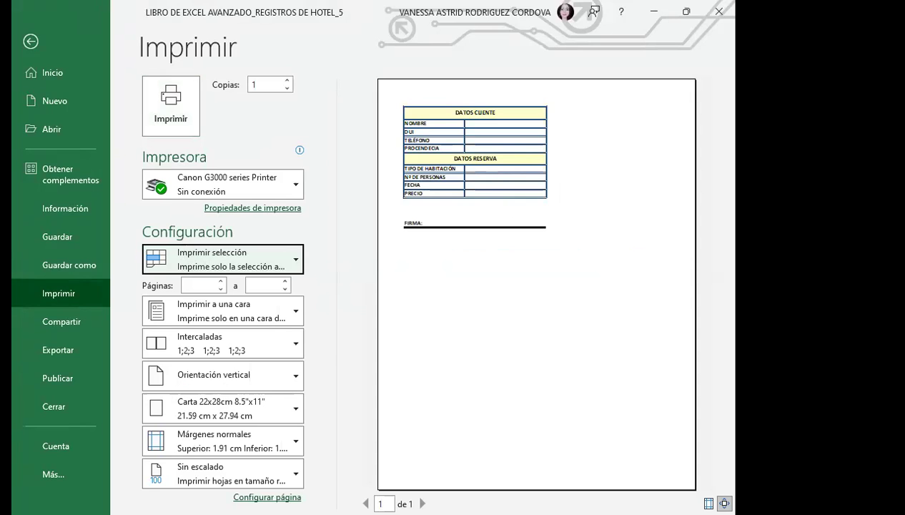
Show the margins, shift the form rightward and lower the top margin to 4.85 cm.
left_click(708, 503)
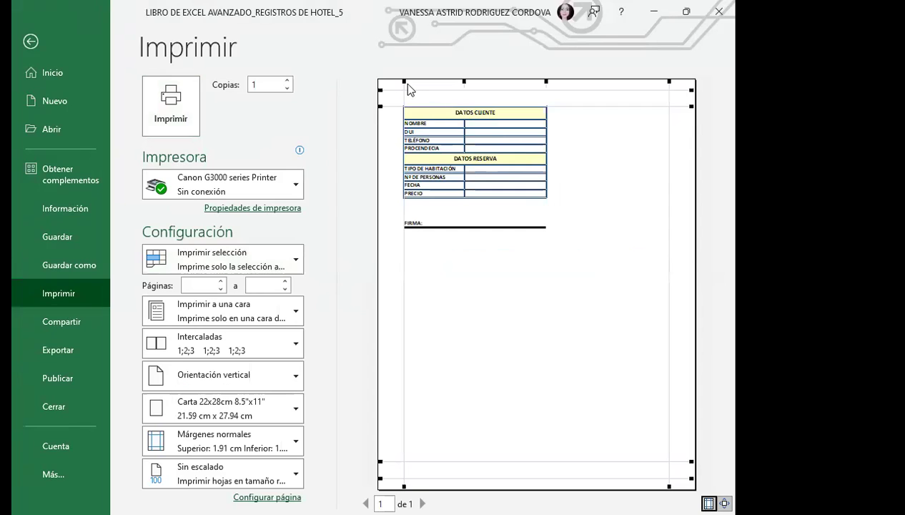
left_click_drag(404, 82, 477, 81)
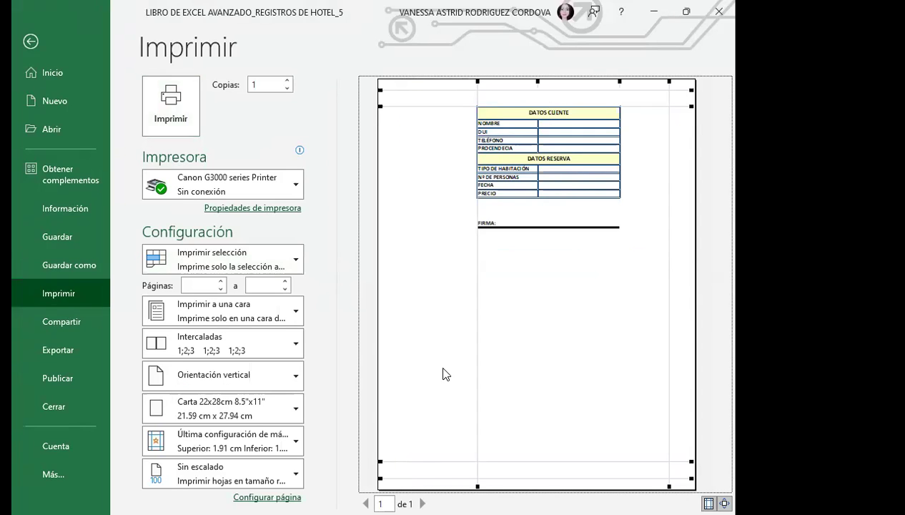
left_click_drag(406, 106, 406, 150)
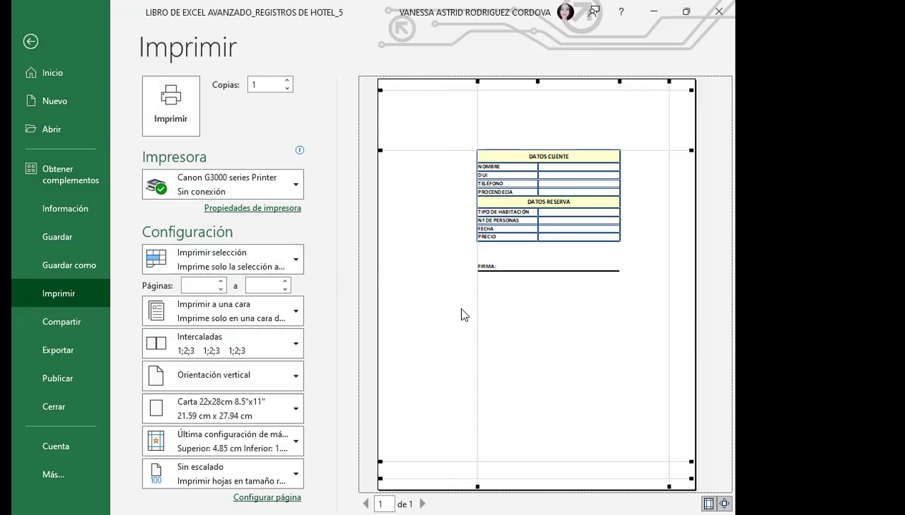
mouse_move(205, 194)
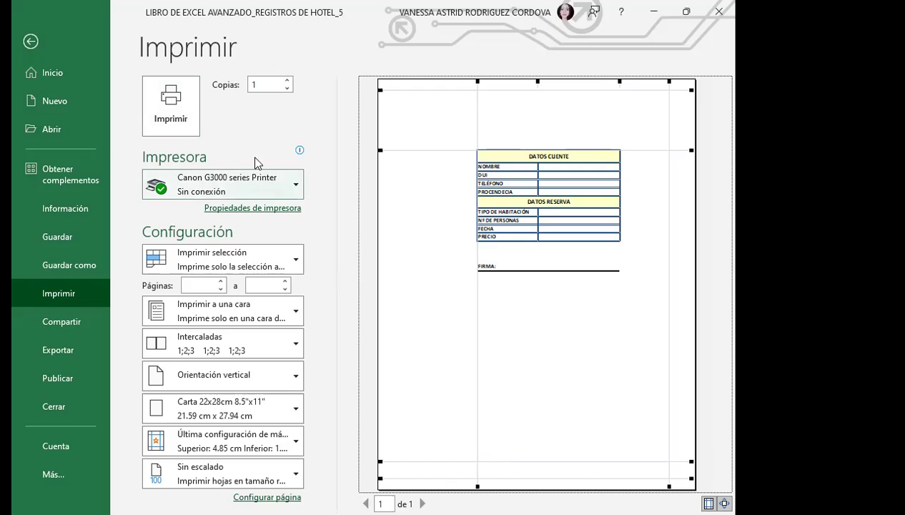
Return from print preview to the REGISTRO NUEVO sheet.
left_click(29, 44)
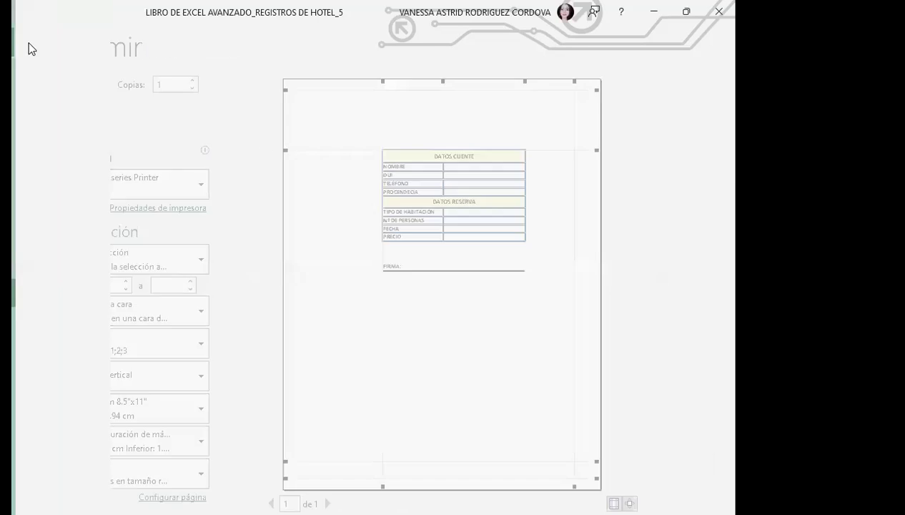
scroll(237, 307, "down", 1)
scroll(235, 351, "down", 1)
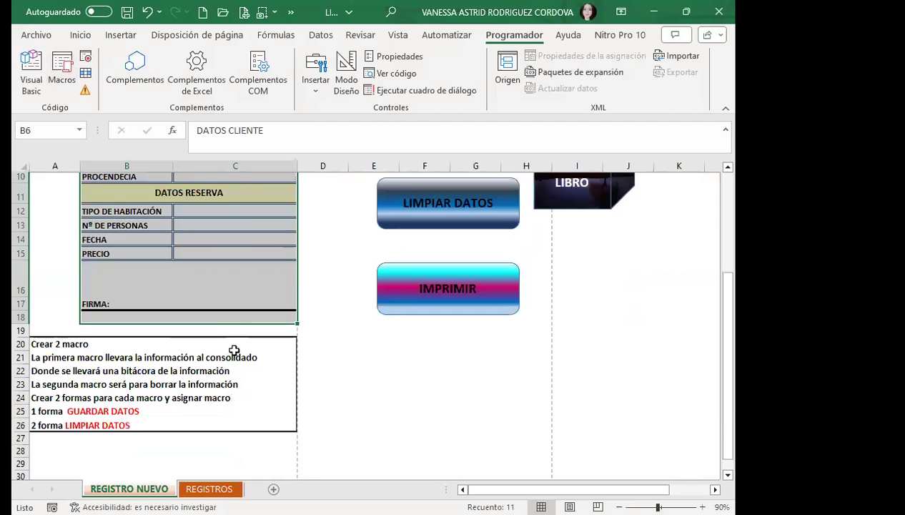
scroll(271, 314, "up", 2)
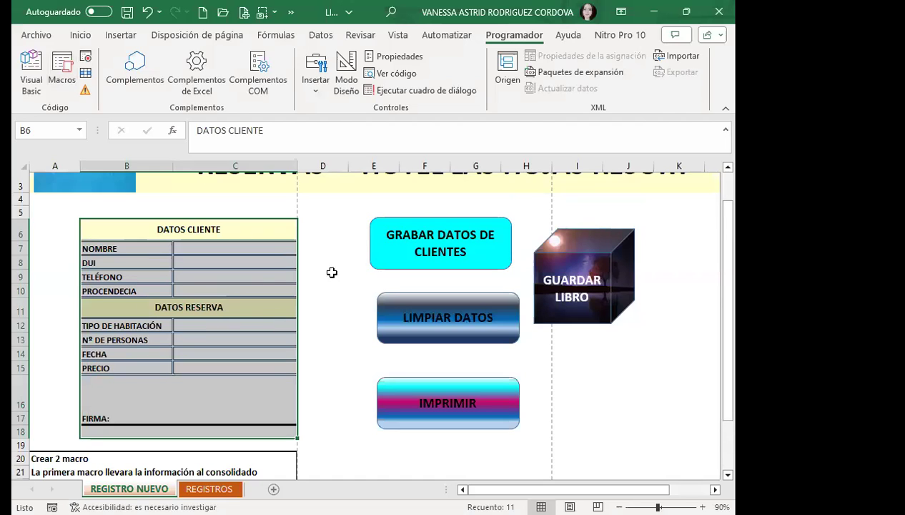
Review the Orientación and Márgenes options on Disposición de página without changing anything.
left_click(198, 40)
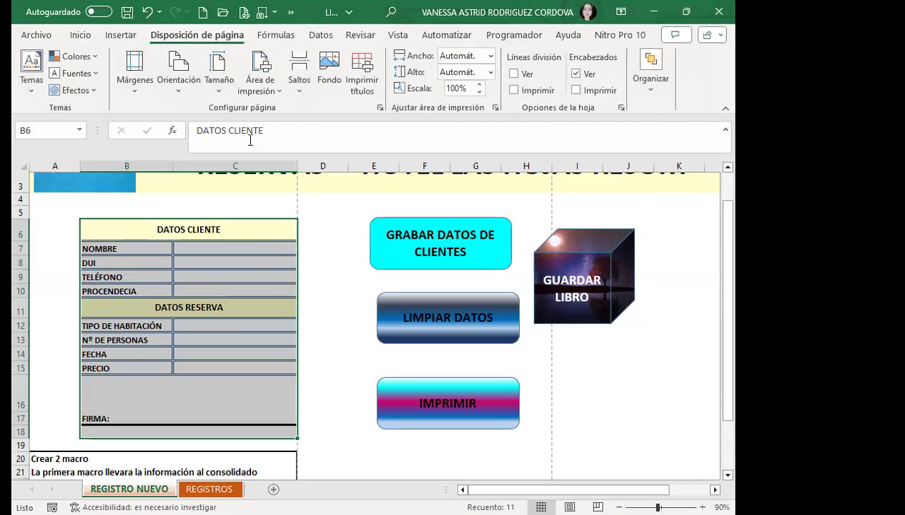
left_click(191, 90)
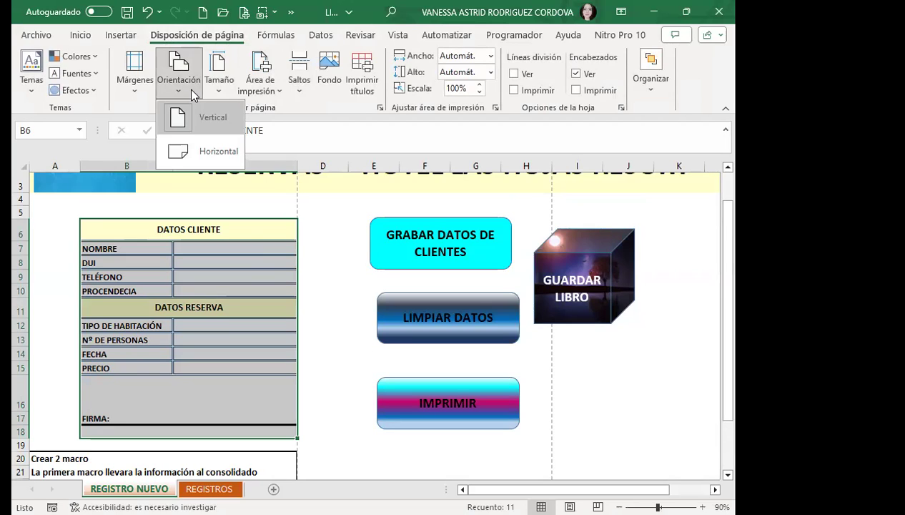
left_click(140, 83)
left_click(140, 83)
left_click(142, 89)
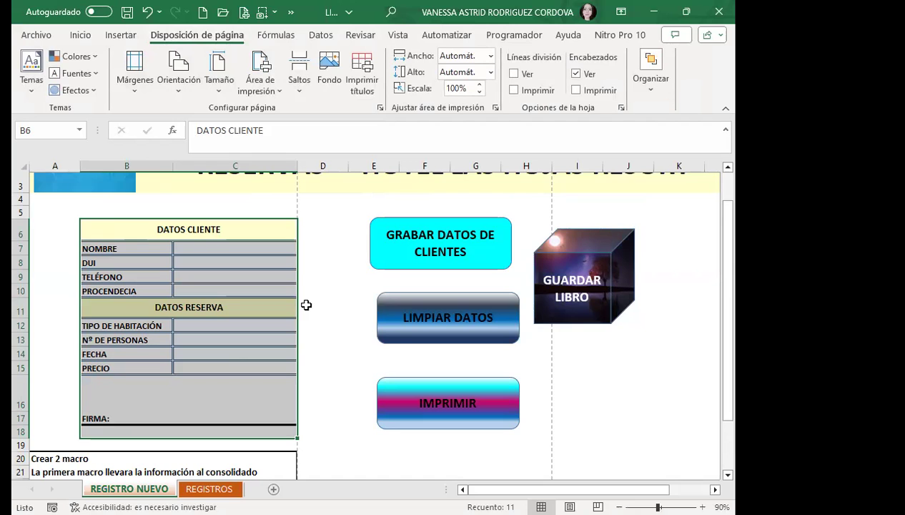
scroll(359, 328, "down", 1)
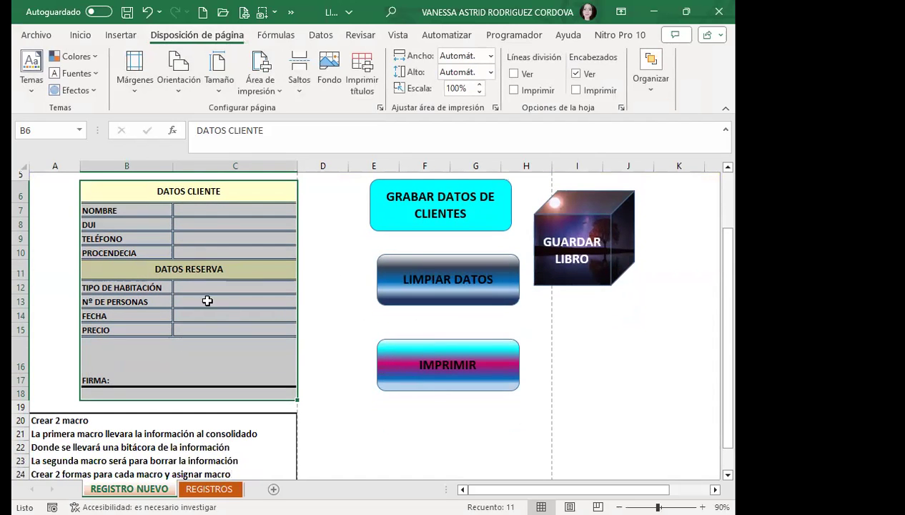
scroll(188, 293, "up", 2)
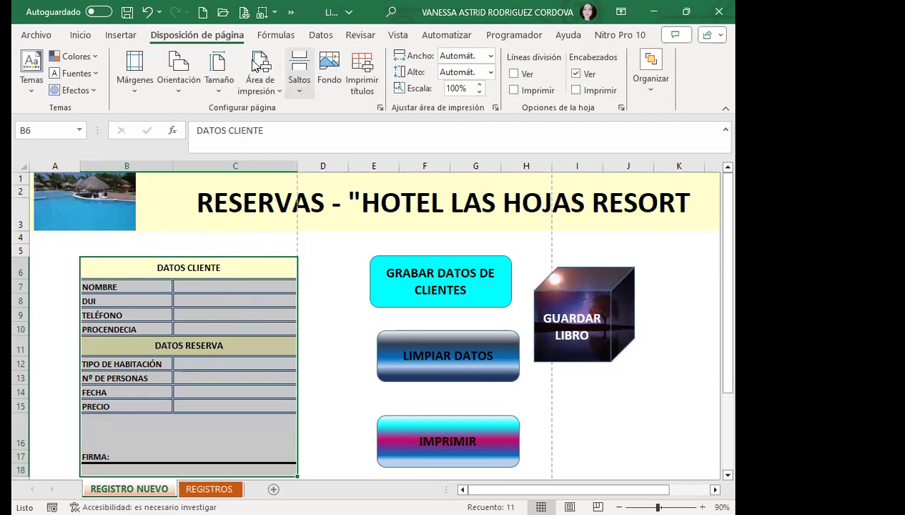
left_click(398, 34)
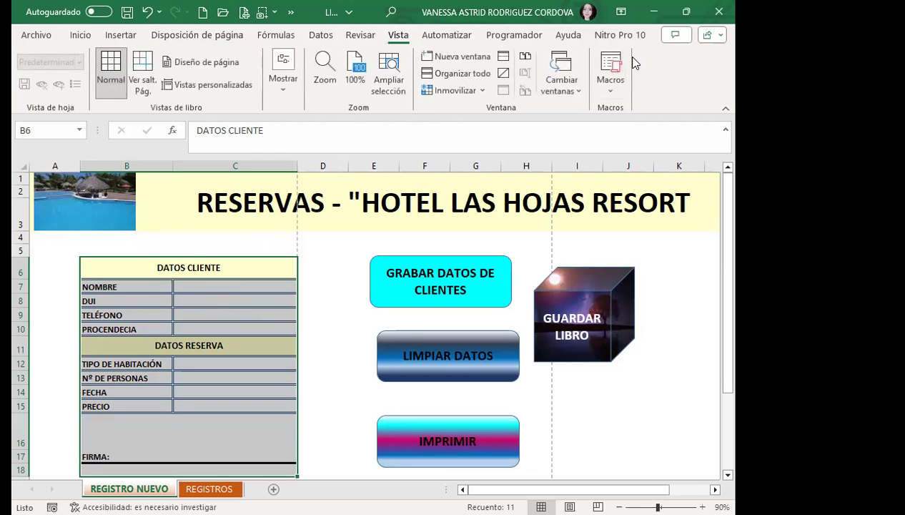
Start recording a new macro named IMPRESION1.
left_click(612, 91)
left_click(635, 126)
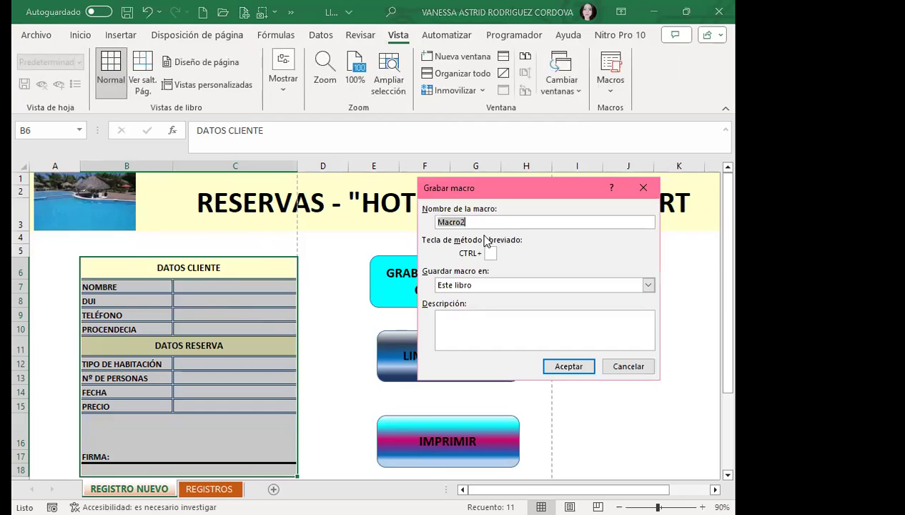
type("IMPRESION1")
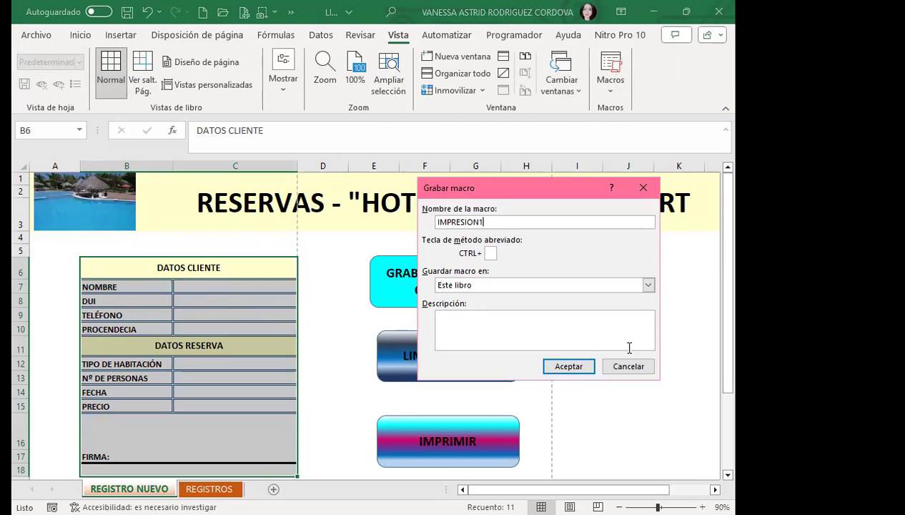
left_click(575, 370)
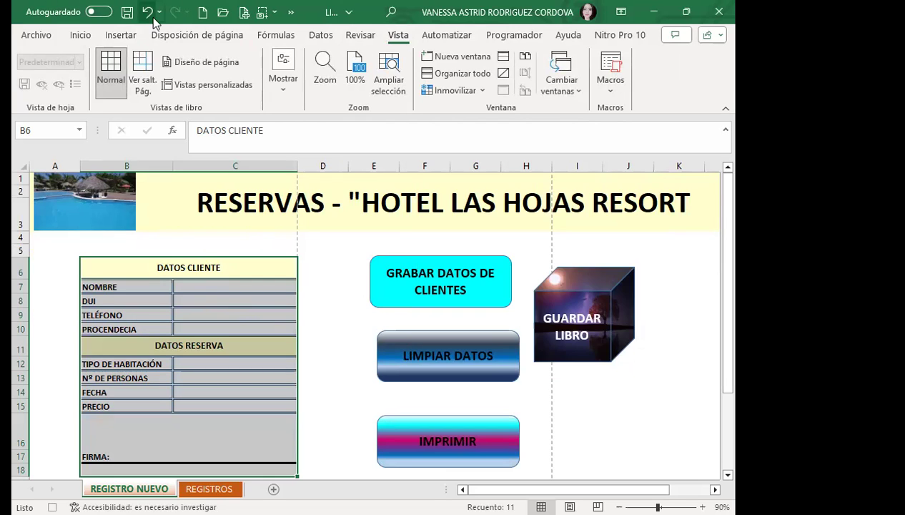
Hide the margin guides in print preview and print the reservation form selection.
left_click(245, 12)
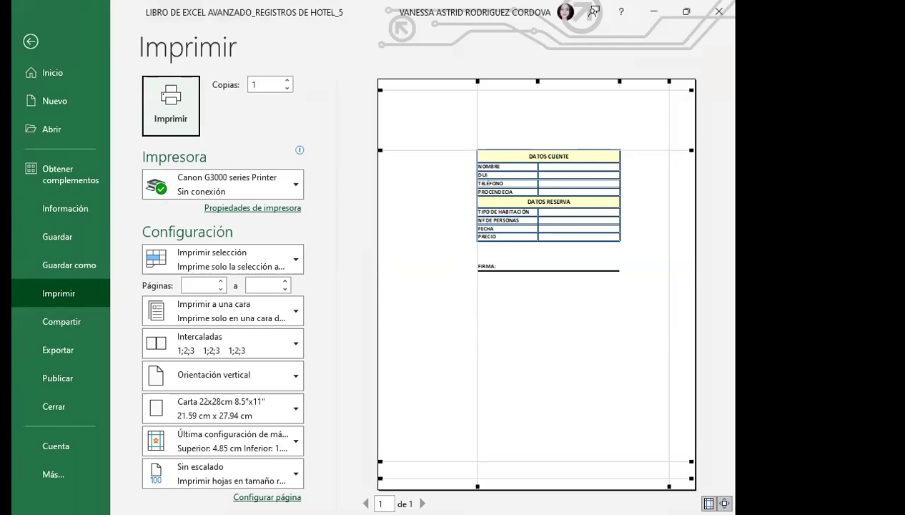
left_click(708, 502)
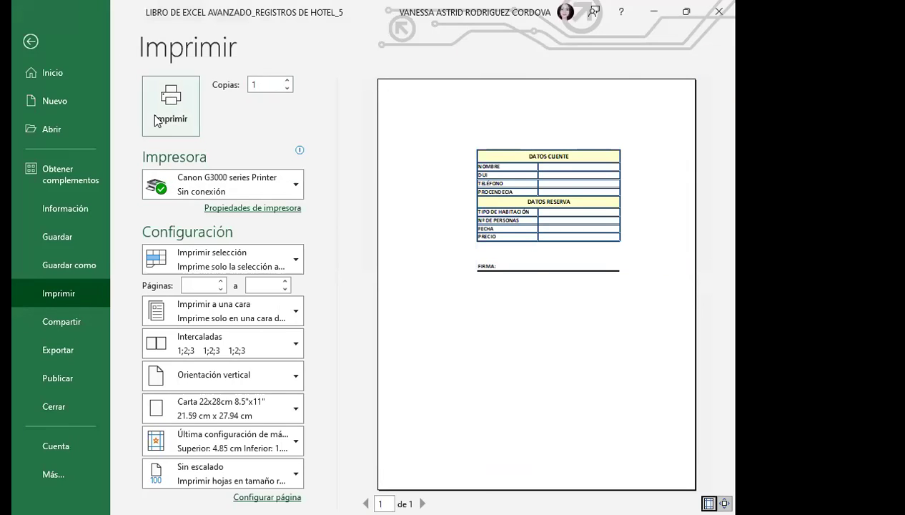
left_click(175, 104)
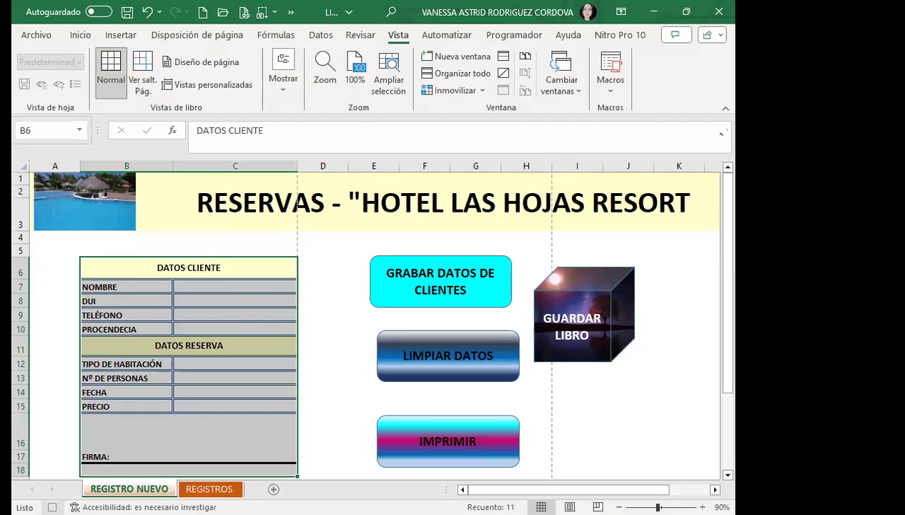
Stop the macro recording and enter the client's name, DUI and phone number.
left_click(52, 507)
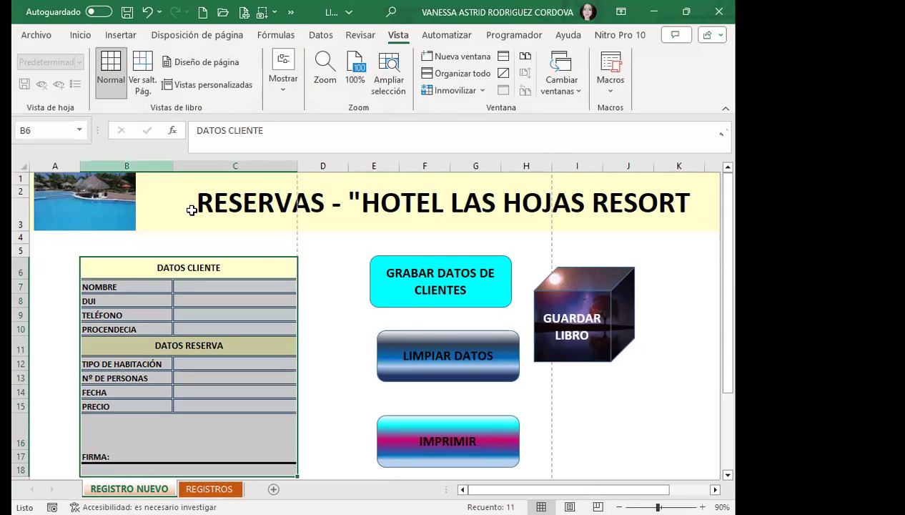
left_click(189, 282)
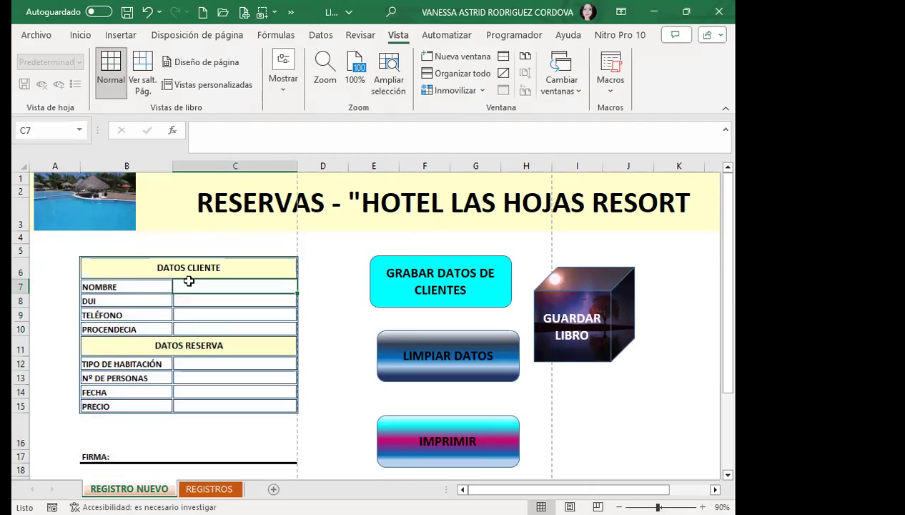
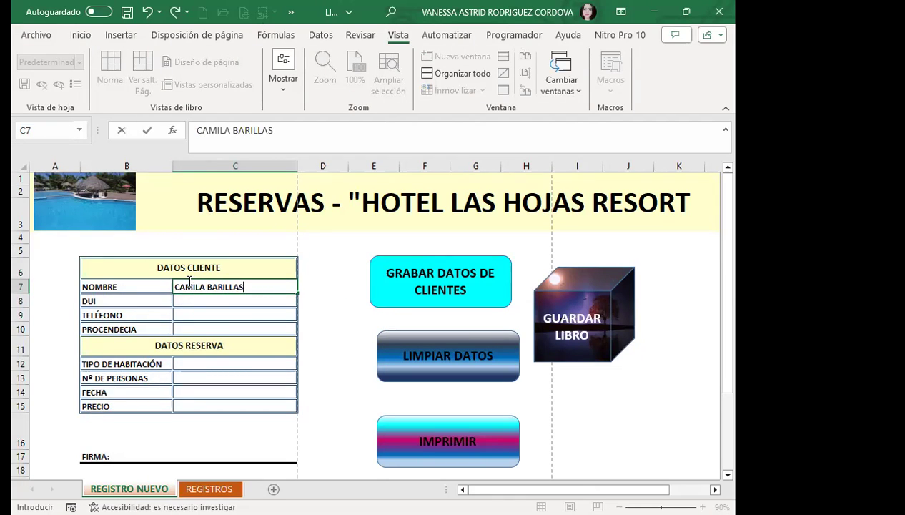
key("Tab")
left_click(217, 301)
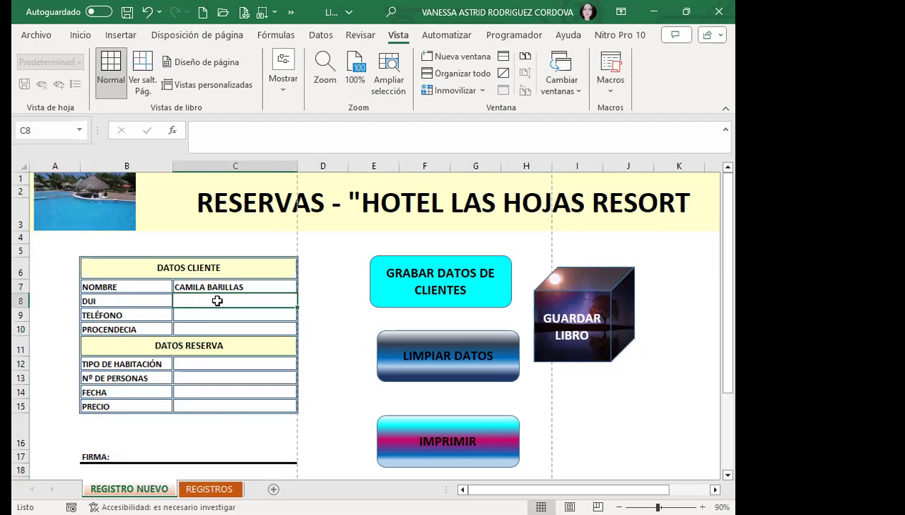
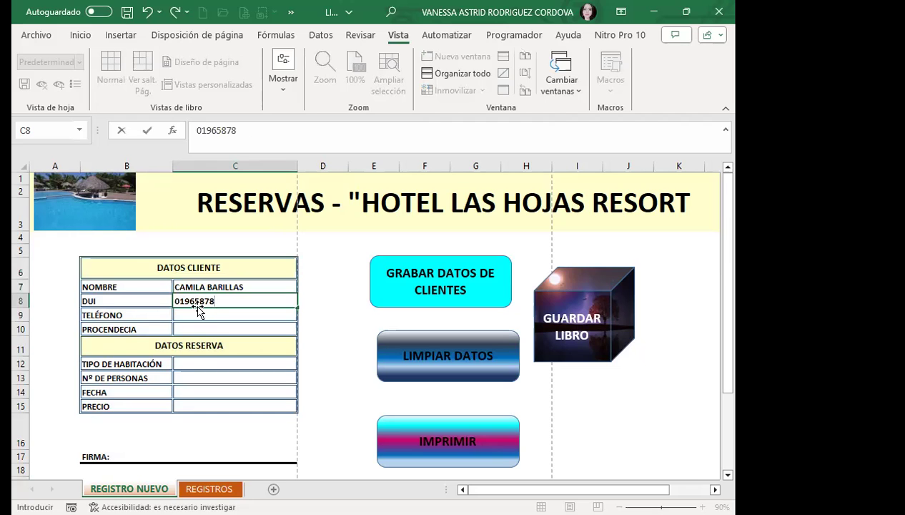
left_click(190, 316)
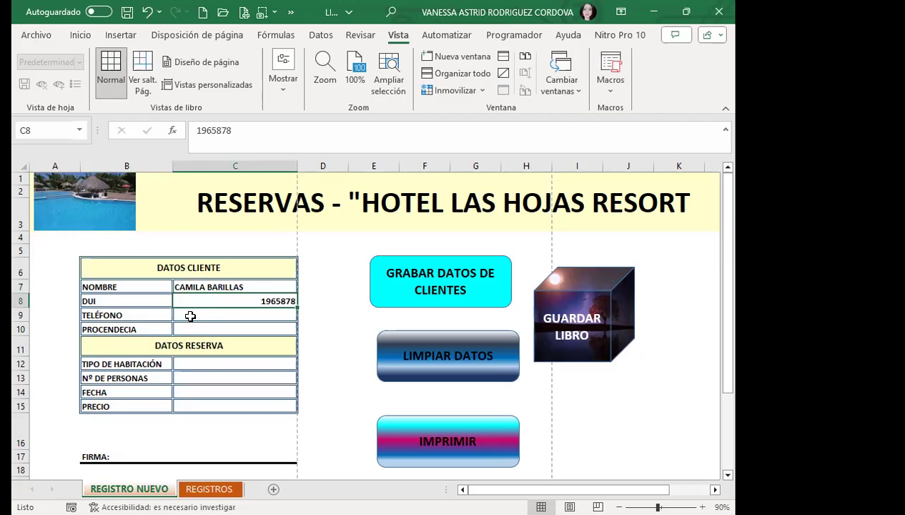
type("78457412")
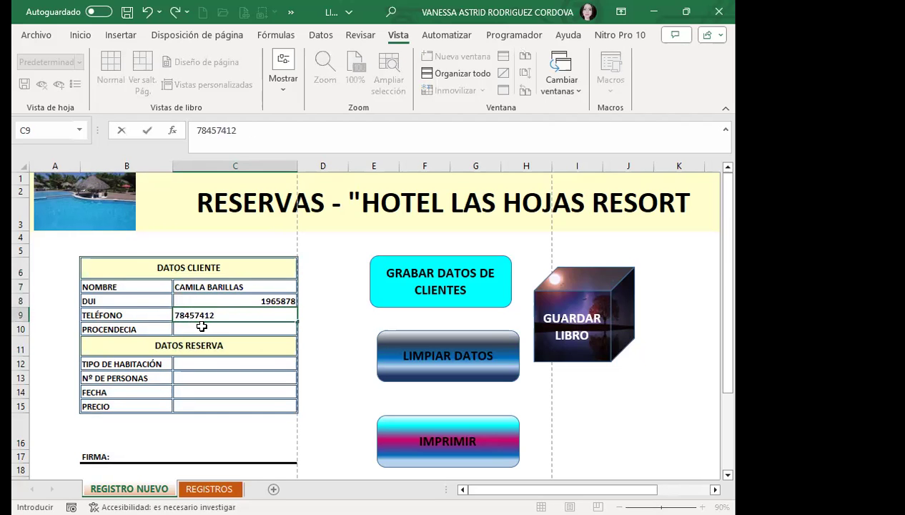
left_click(202, 326)
Fill in origin SANTA ANA, room DOBLE, 4 persons, date 1/10/2023 and price 200.
type("Santa")
key("BackSpace")
key("BackSpace")
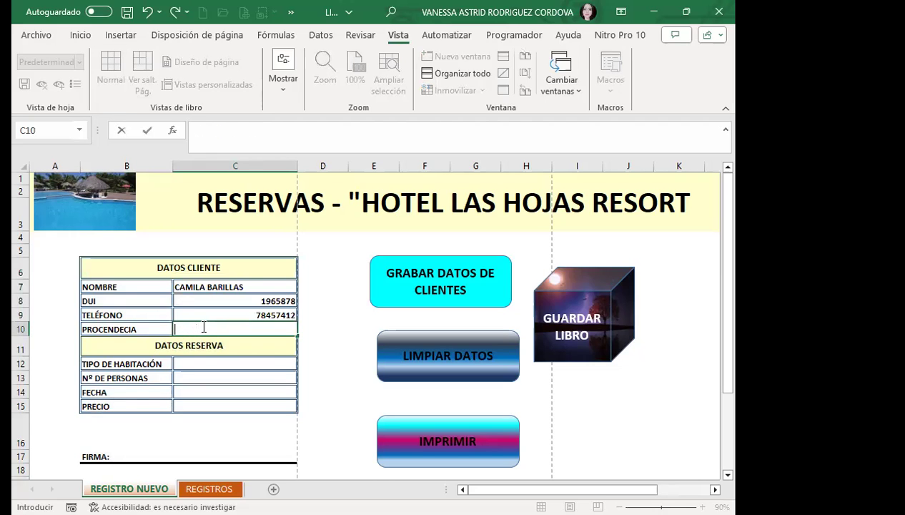
type("ANTA ANA")
left_click(201, 362)
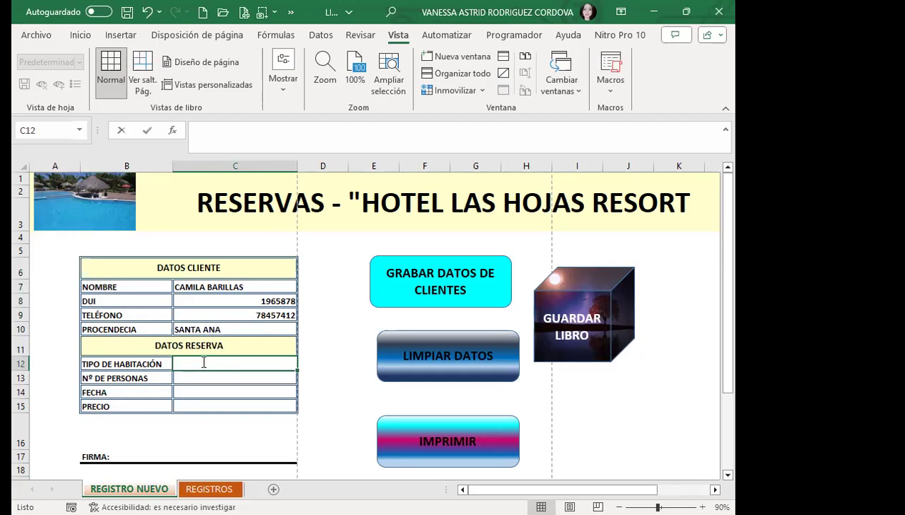
type("DOBLE")
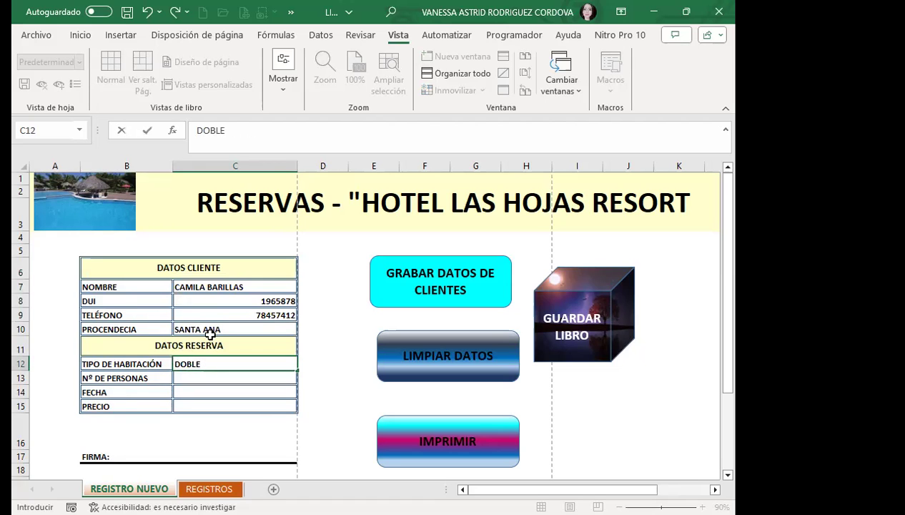
scroll(223, 258, "down", 1)
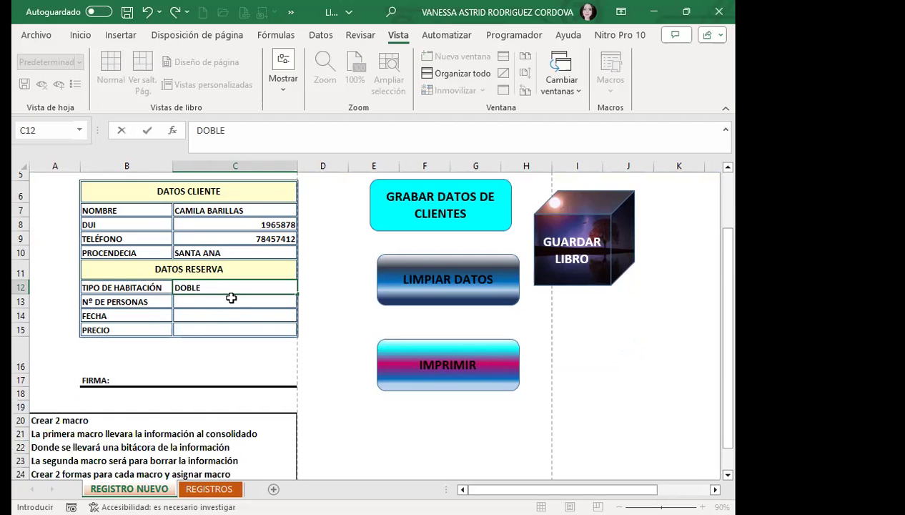
left_click(236, 301)
type("4")
key("Return")
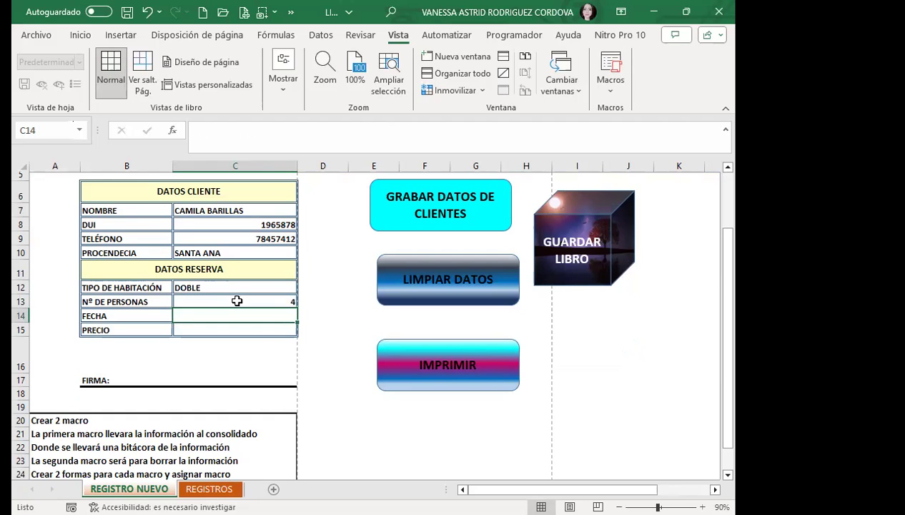
type("1")
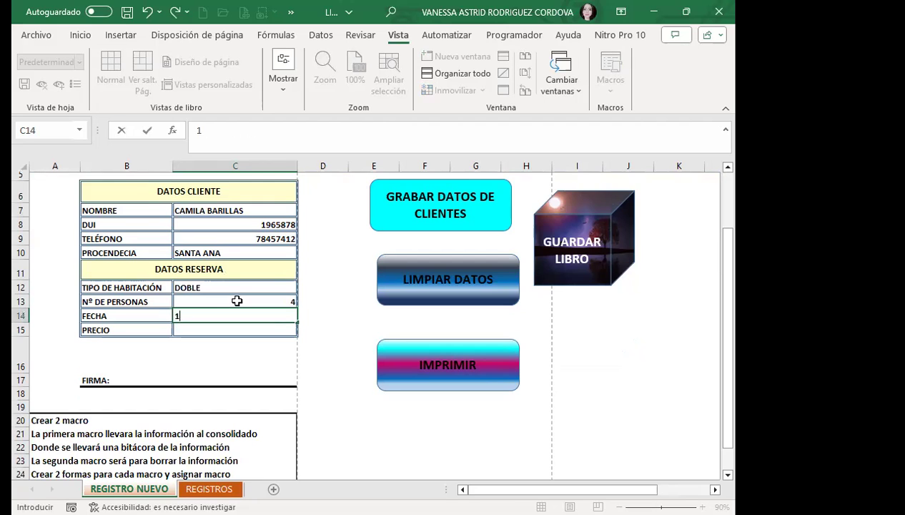
type("0/2023")
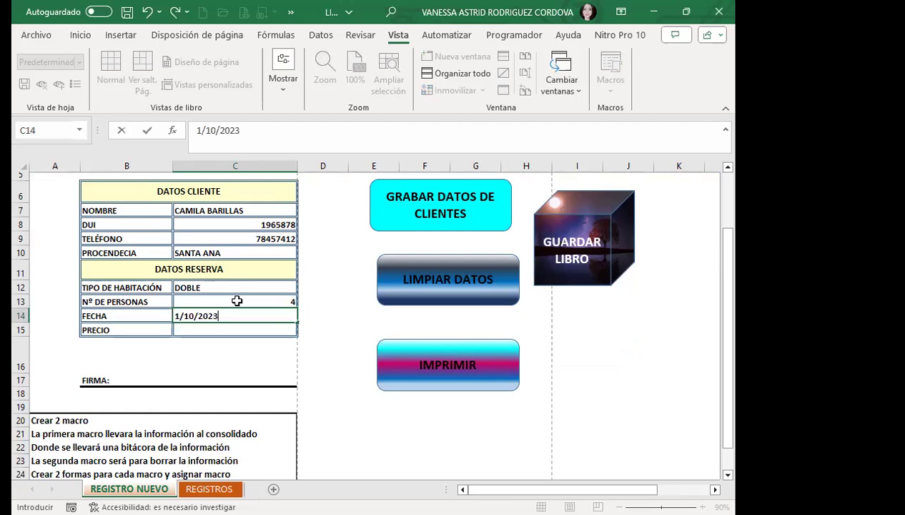
key("Return")
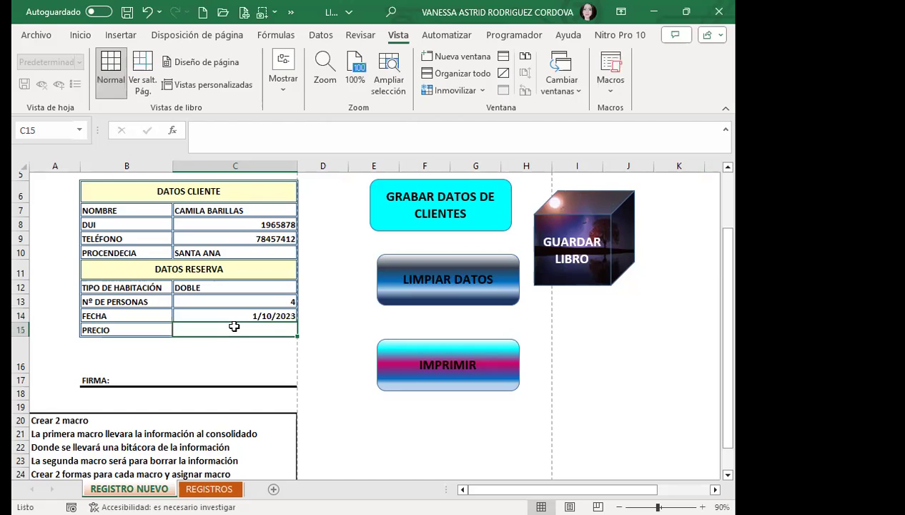
type("200")
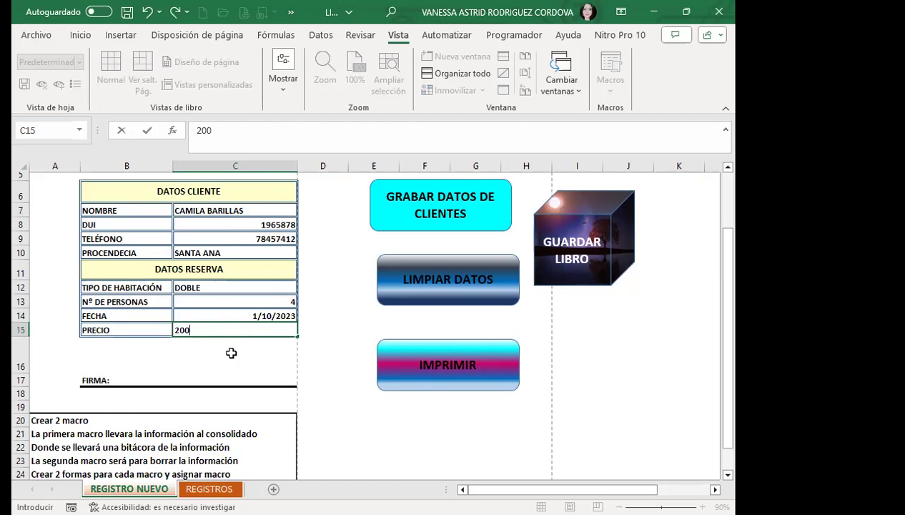
key("Return")
scroll(127, 332, "up", 1)
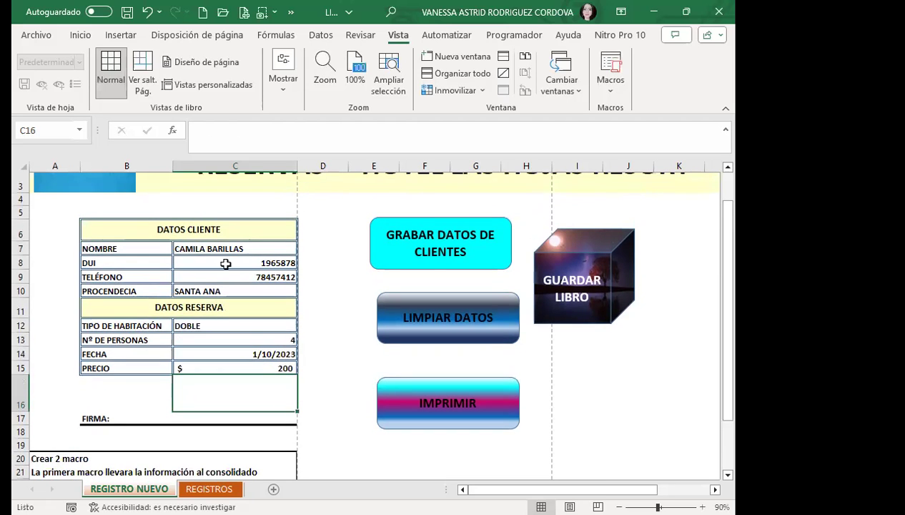
Save the client's data and assign the GRABAR1 macro to the IMPRIMIR shape.
left_click(434, 250)
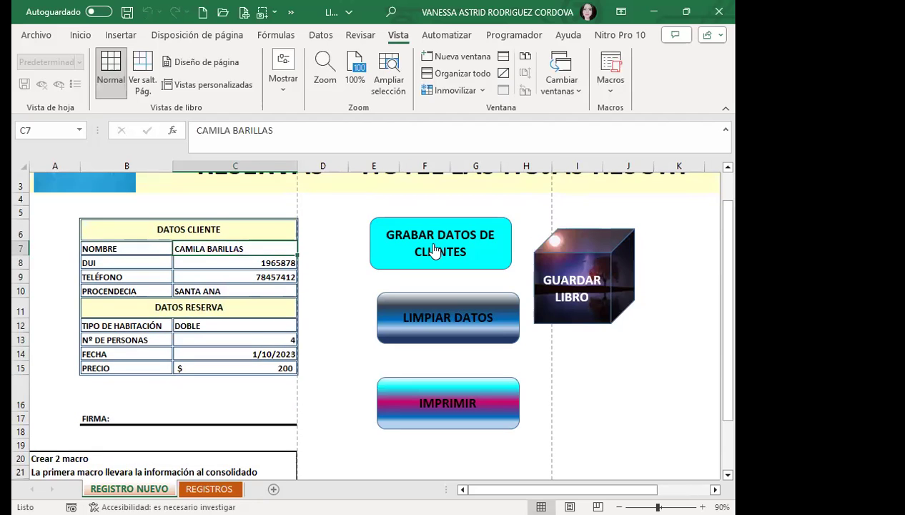
mouse_move(105, 225)
left_mouse_down()
mouse_move(262, 377)
mouse_move(266, 451)
left_mouse_up()
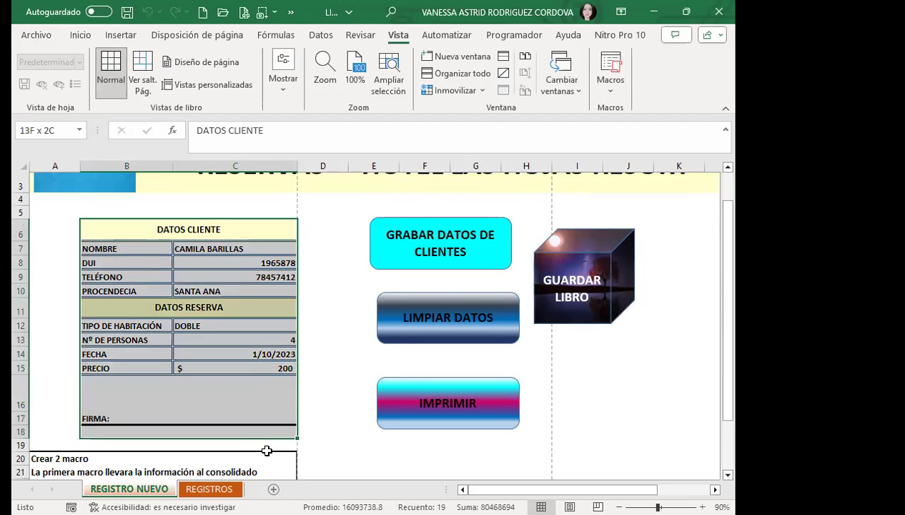
scroll(506, 354, "down", 1)
left_click(476, 356)
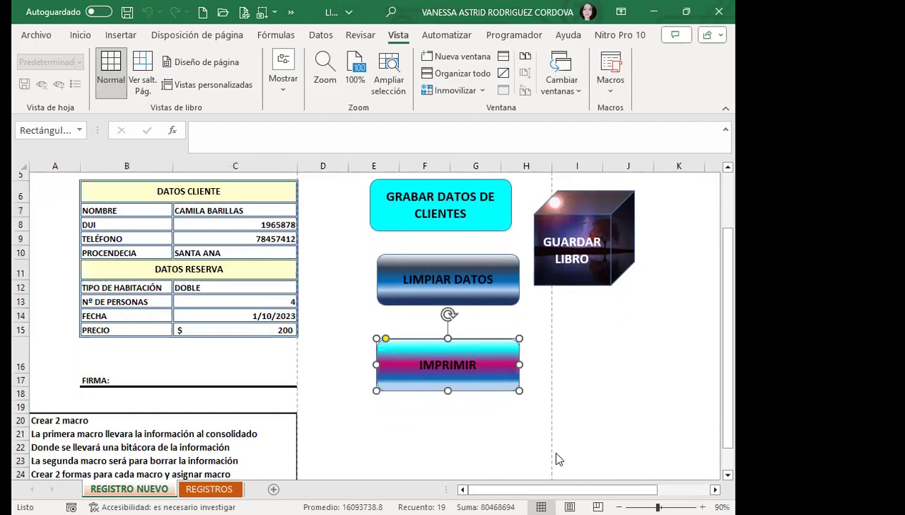
right_click(470, 364)
left_click(549, 425)
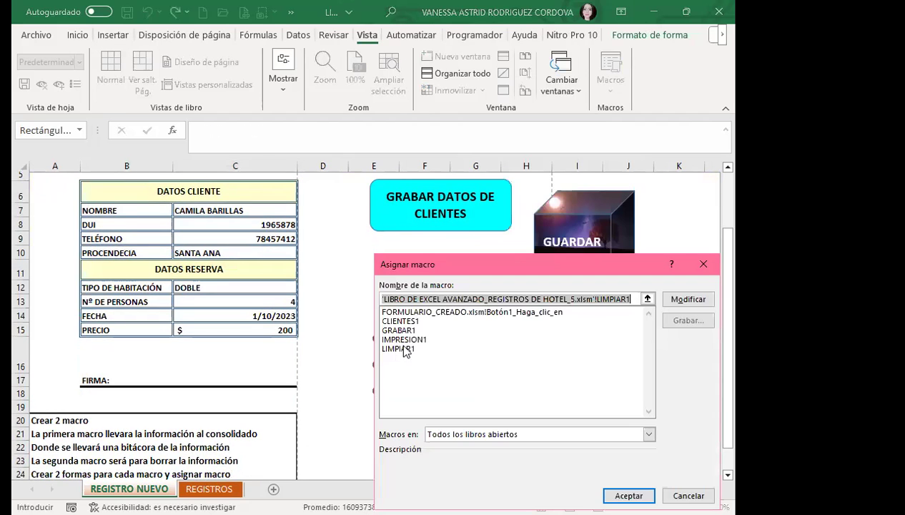
left_click(398, 330)
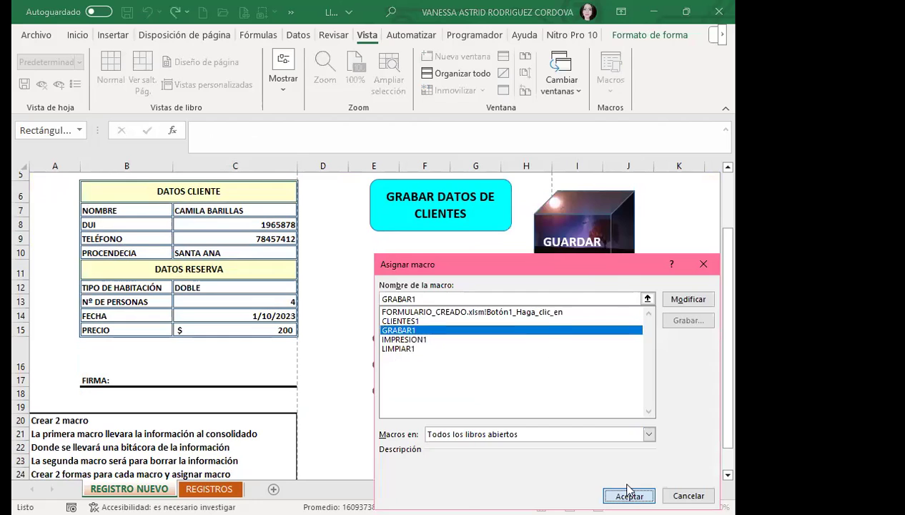
left_click(629, 493)
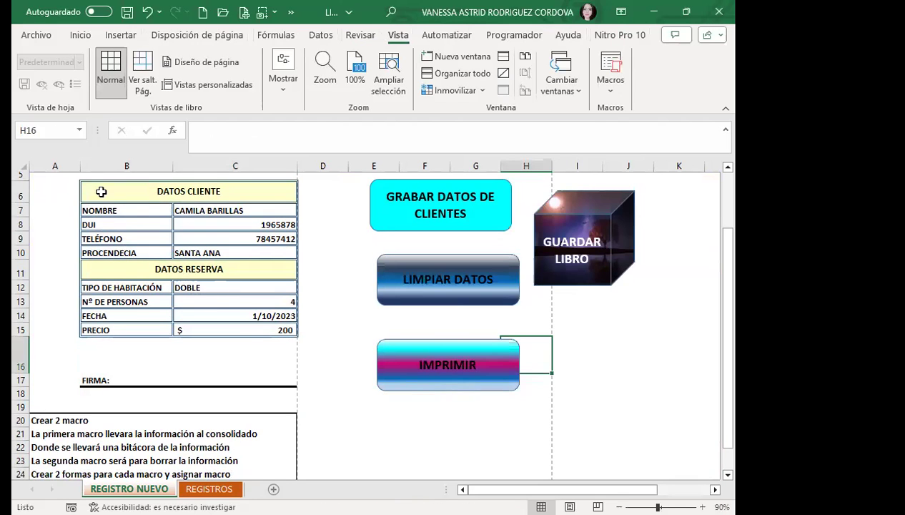
Run the IMPRIMIR shape's macro on B6:C17 and dismiss the DATOS GUARDADOS CORRECTAMENTE message.
left_click_drag(101, 192, 252, 379)
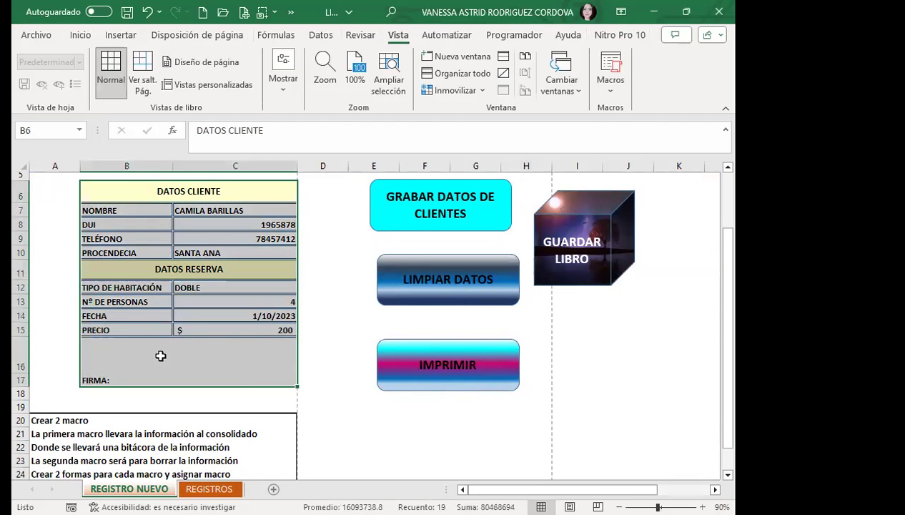
scroll(161, 355, "down", 1)
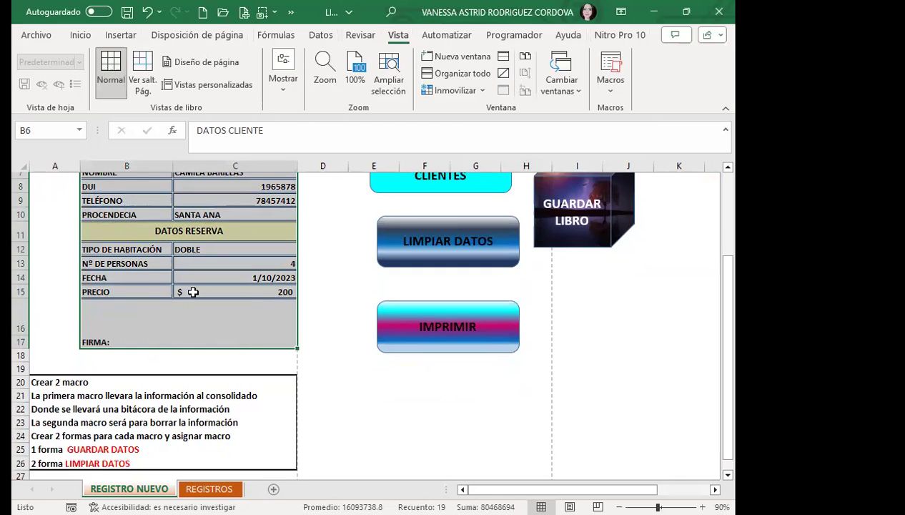
left_click(451, 338)
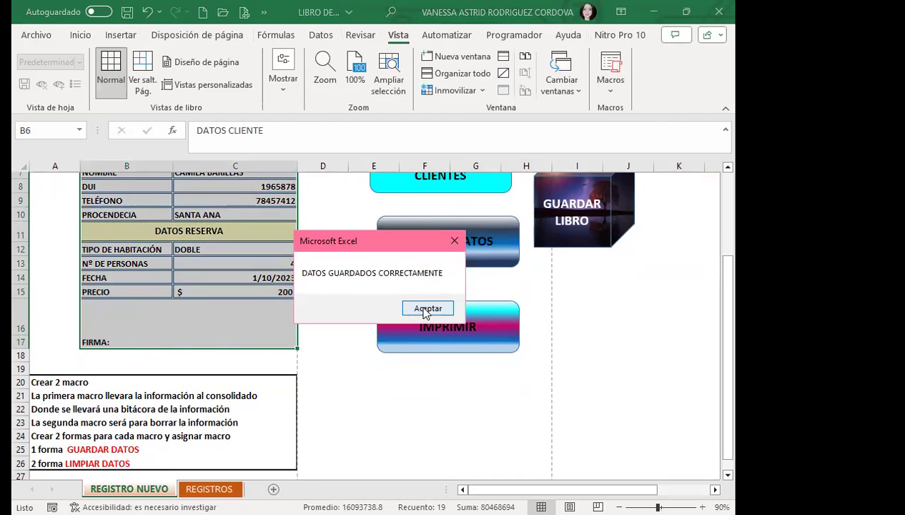
left_click(426, 310)
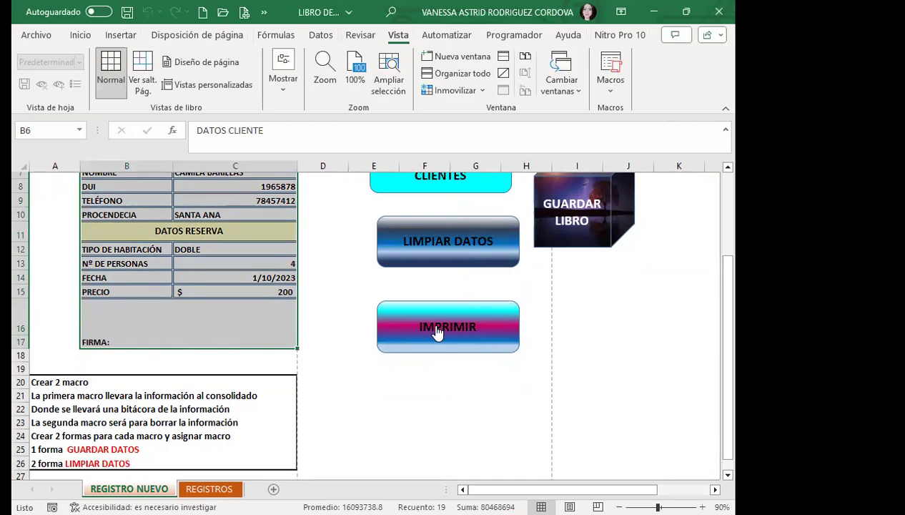
left_click(409, 291)
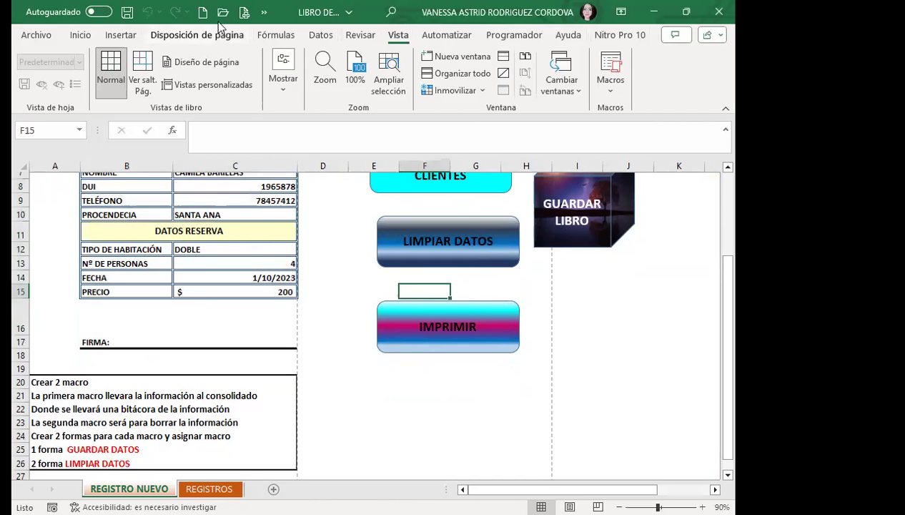
left_click(120, 34)
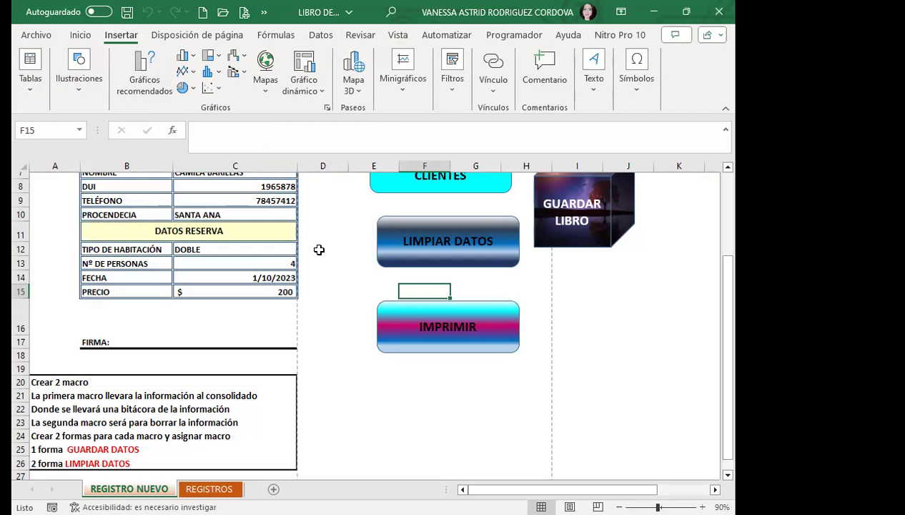
left_click(401, 302)
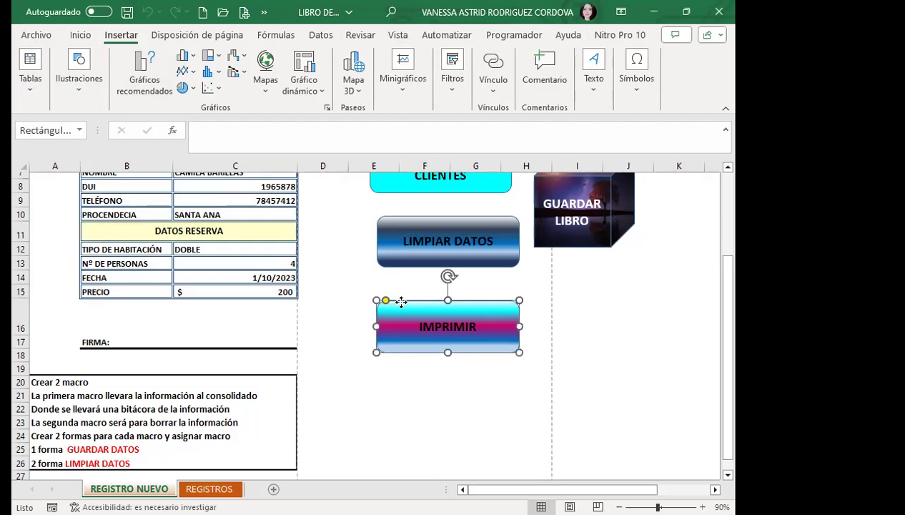
right_click(399, 321)
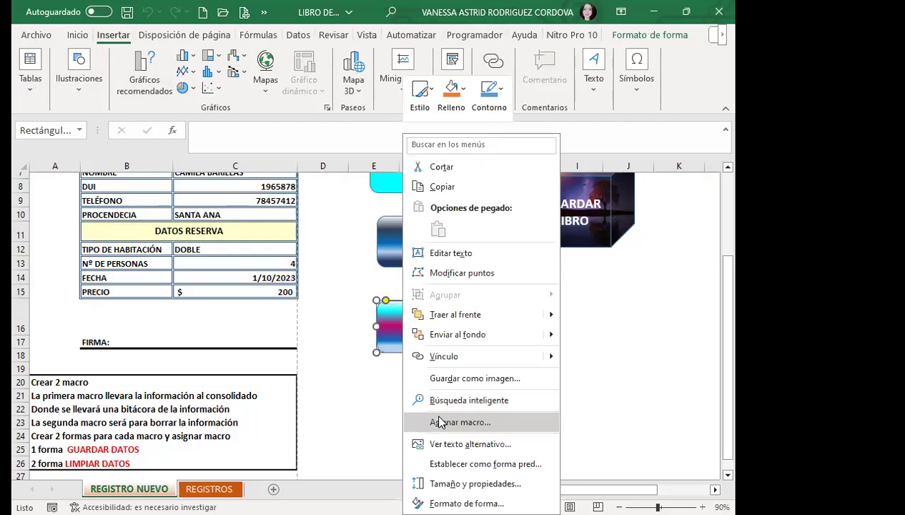
scroll(356, 370, "down", 2)
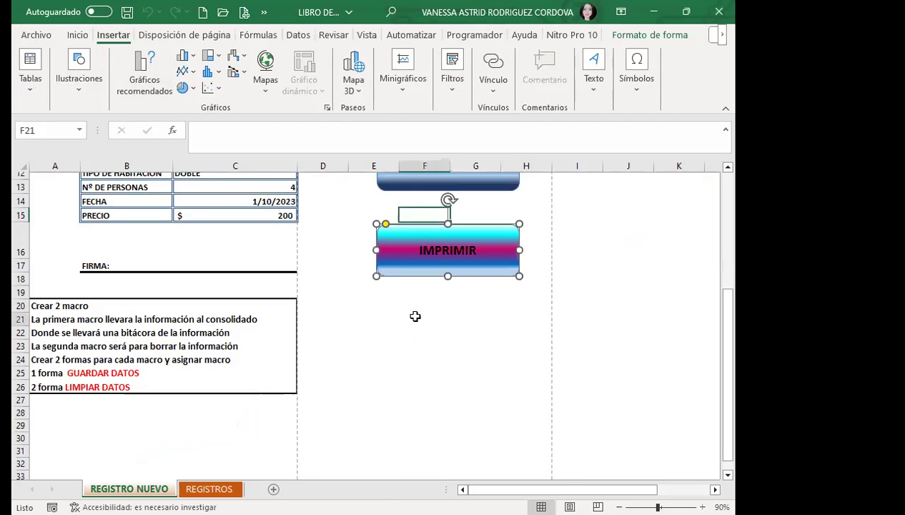
left_click(414, 318)
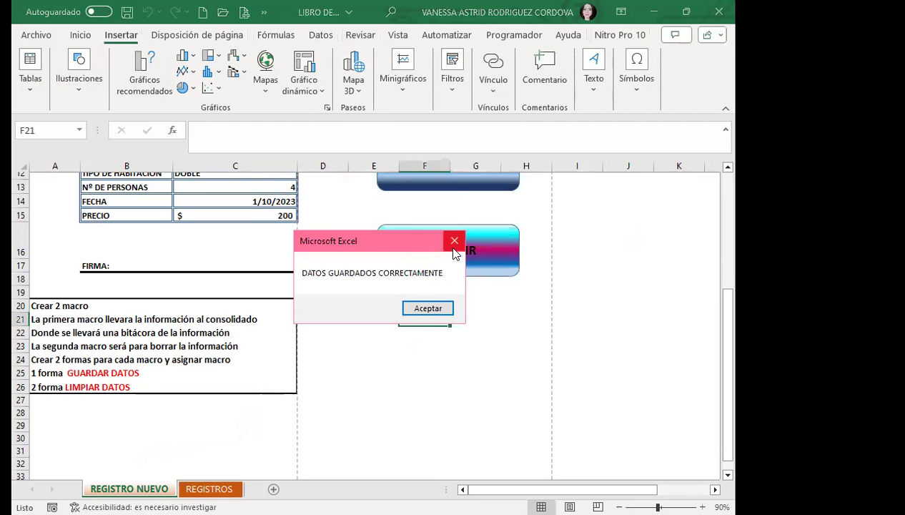
left_click(455, 238)
left_click(387, 306)
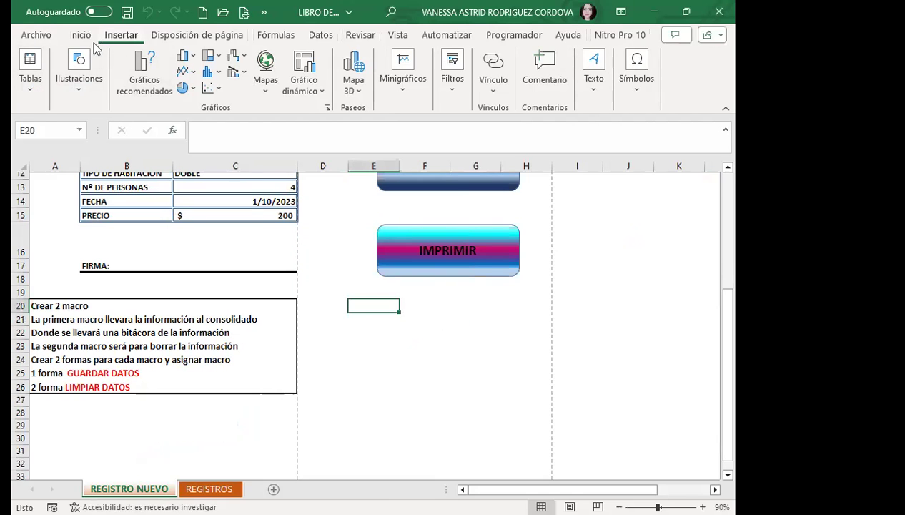
Draw a rectangle below the IMPRIMIR button and label it IMPRIMIR.
left_click(74, 82)
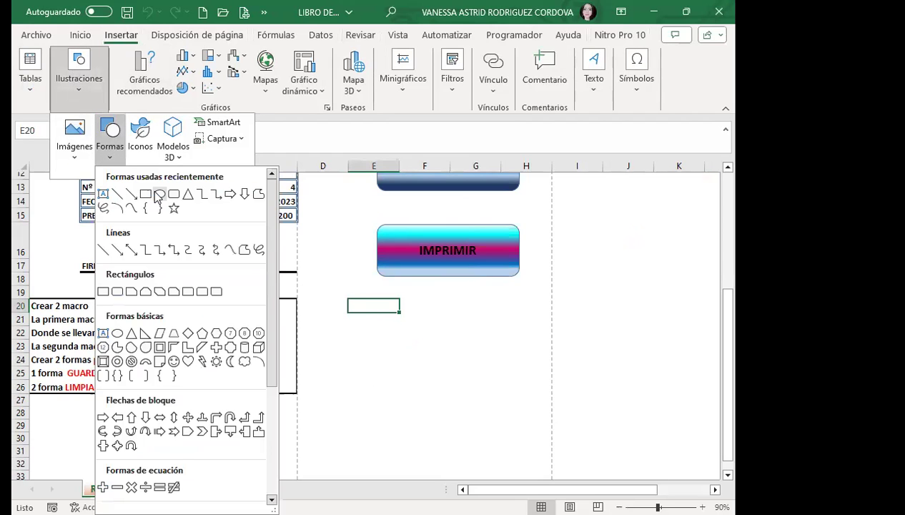
left_click(143, 195)
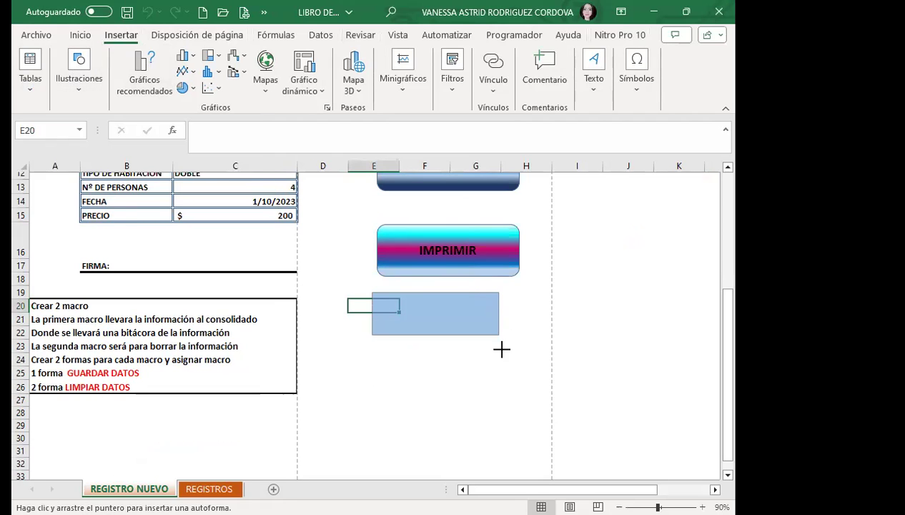
left_click_drag(486, 315, 499, 335)
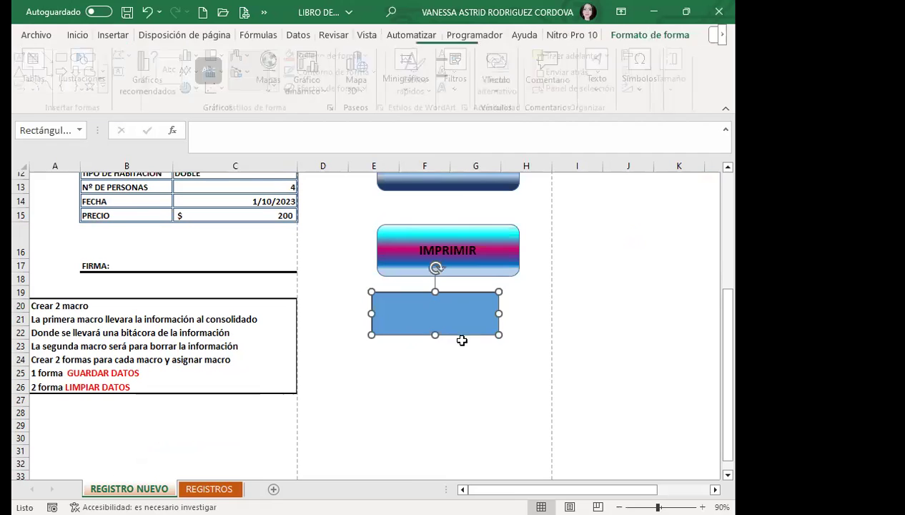
right_click(432, 314)
left_click(480, 253)
type("IMPRIMIR")
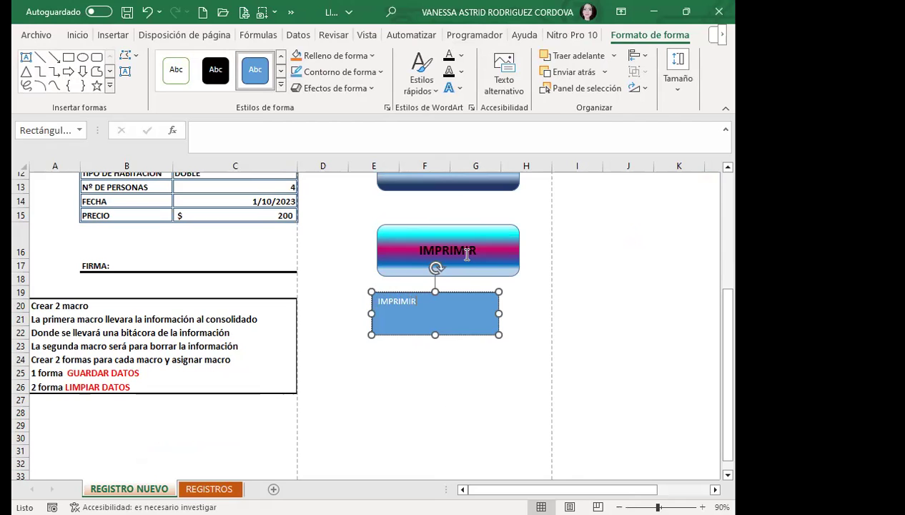
left_click(416, 334)
Format the rectangle's IMPRIMIR text centred both ways, size 20 and bold.
left_click(77, 34)
left_click(220, 72)
left_click(220, 57)
left_click(159, 72)
left_click(158, 72)
left_click(158, 72)
left_click(159, 72)
left_click(158, 73)
left_click(92, 72)
left_click(506, 307)
Assign the IMPRESION1 macro to the new IMPRIMIR rectangle.
left_click(462, 324)
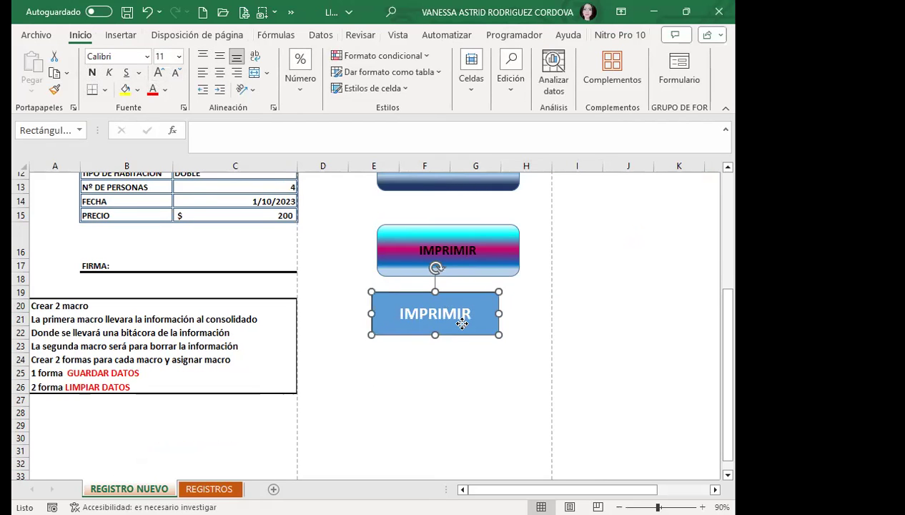
right_click(463, 323)
left_click(523, 427)
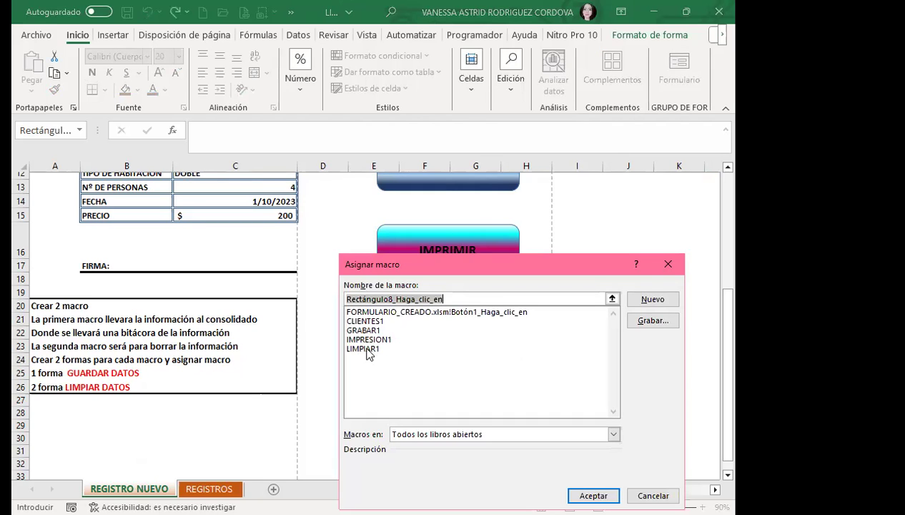
left_click(386, 341)
left_click(593, 495)
left_click(541, 330)
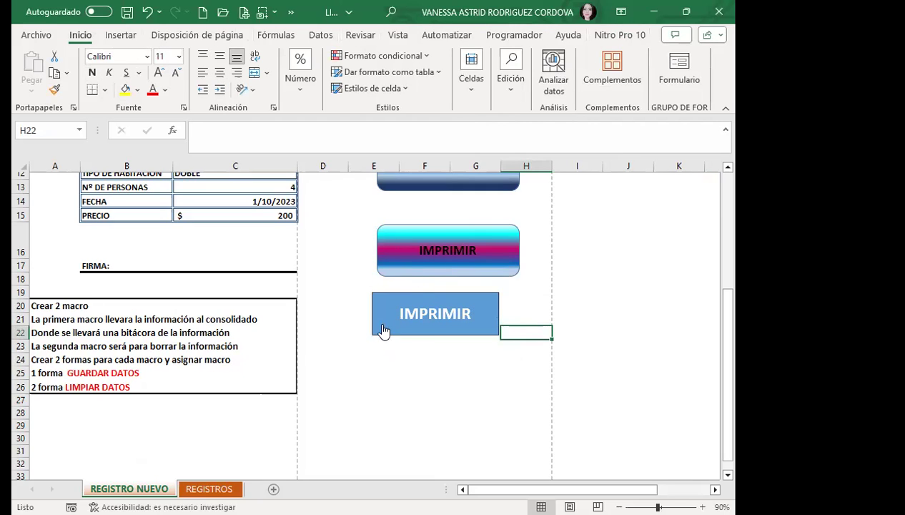
scroll(143, 247, "up", 3)
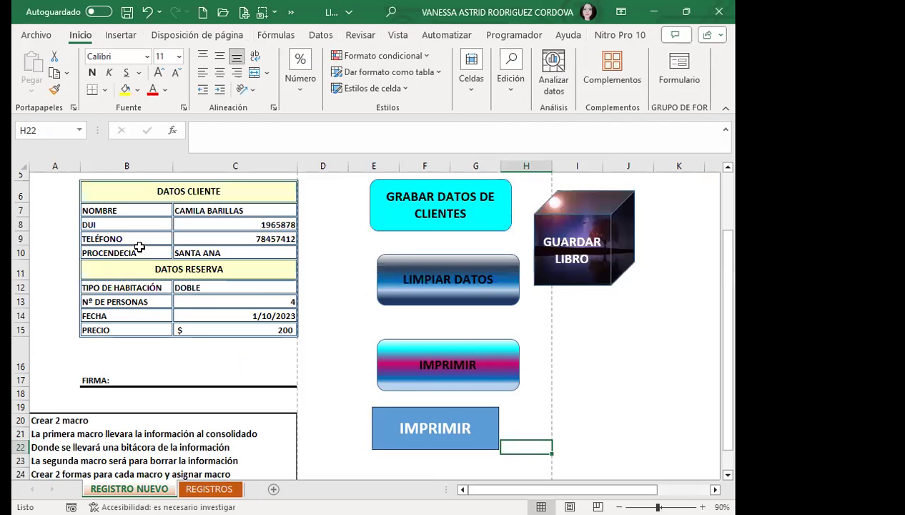
left_click(126, 269)
mouse_move(110, 192)
left_mouse_down()
mouse_move(278, 381)
mouse_move(278, 393)
left_mouse_up()
scroll(261, 357, "down", 1)
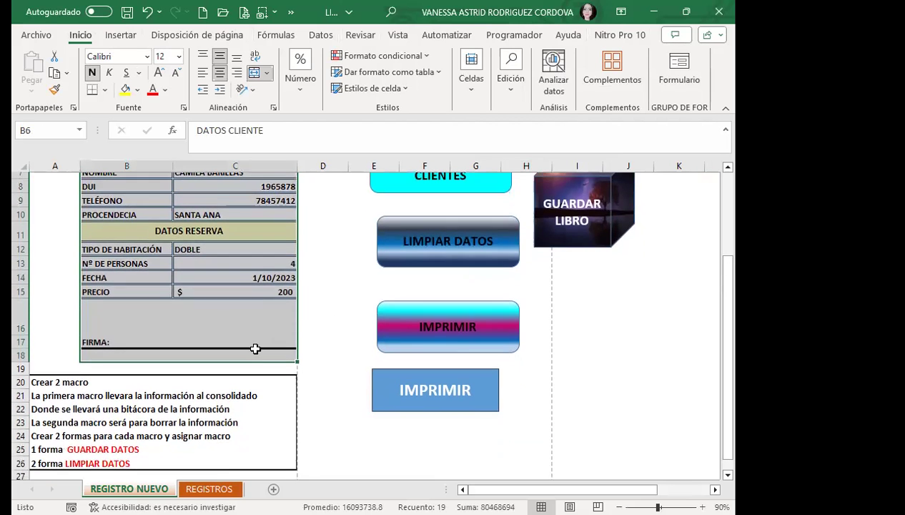
scroll(445, 339, "down", 2)
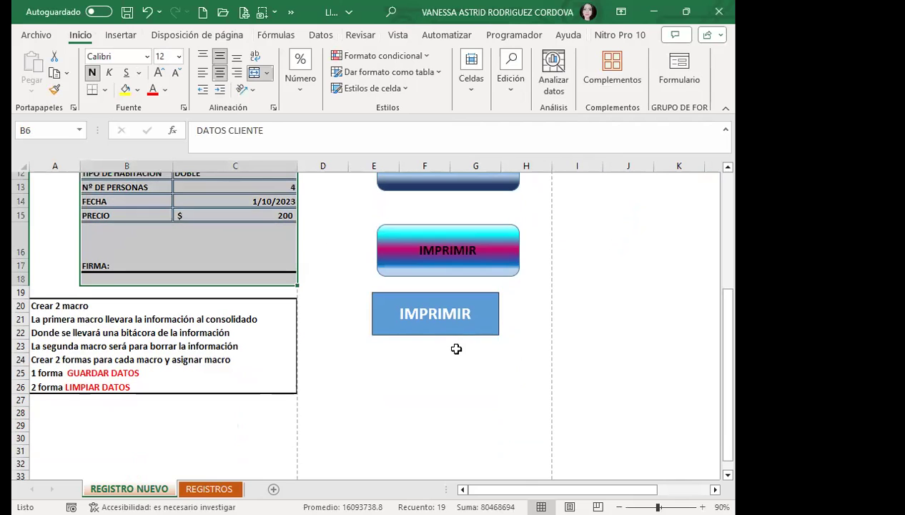
scroll(236, 262, "up", 2)
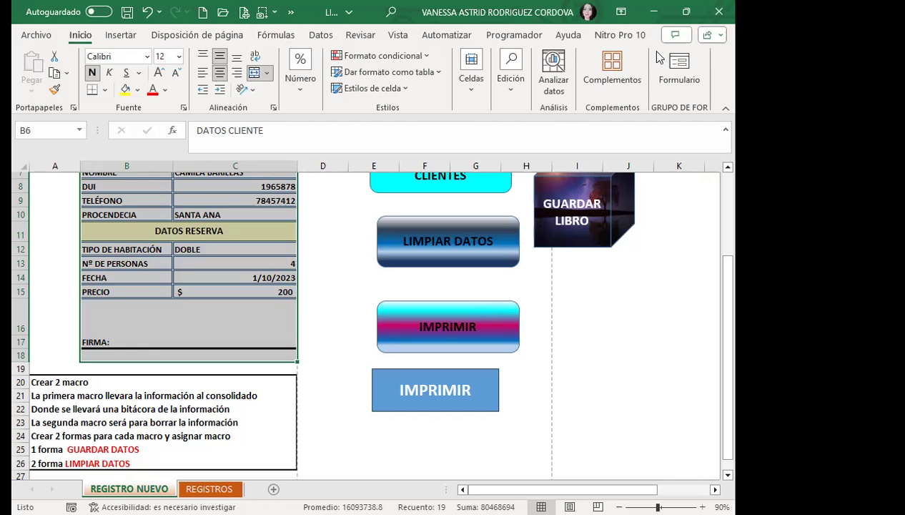
Scroll through the reservation sheet to review the filled form and its buttons.
scroll(178, 316, "up", 2)
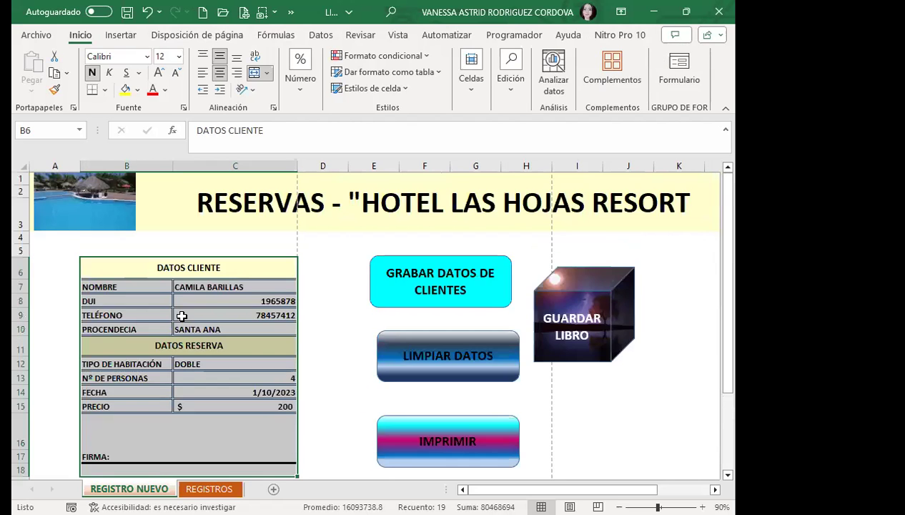
scroll(182, 315, "down", 1)
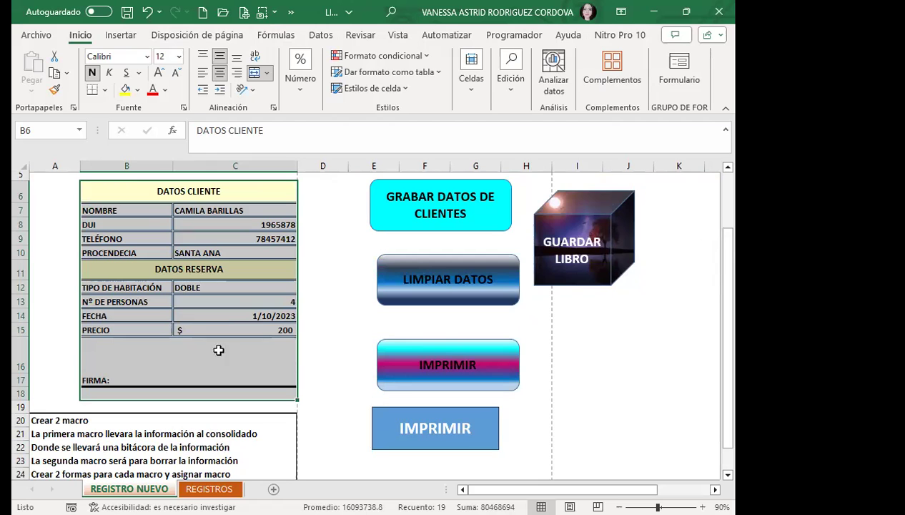
scroll(341, 391, "down", 2)
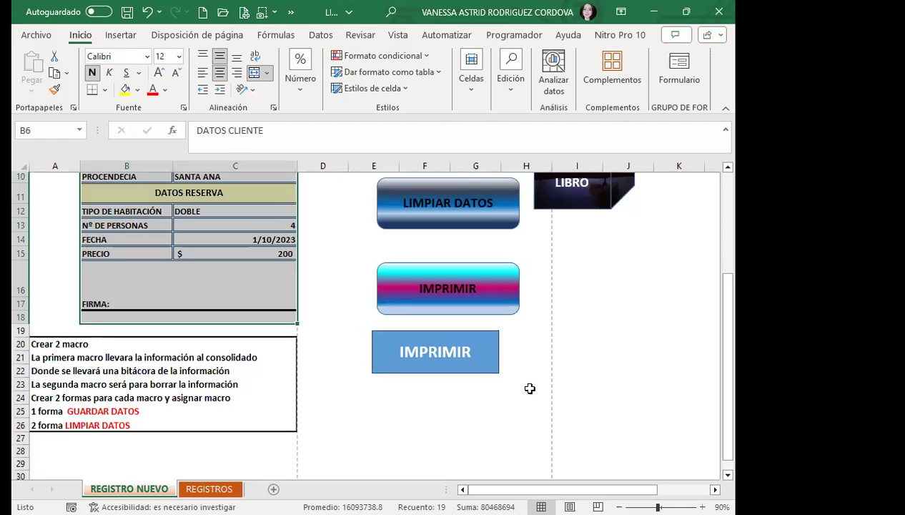
scroll(313, 392, "up", 3)
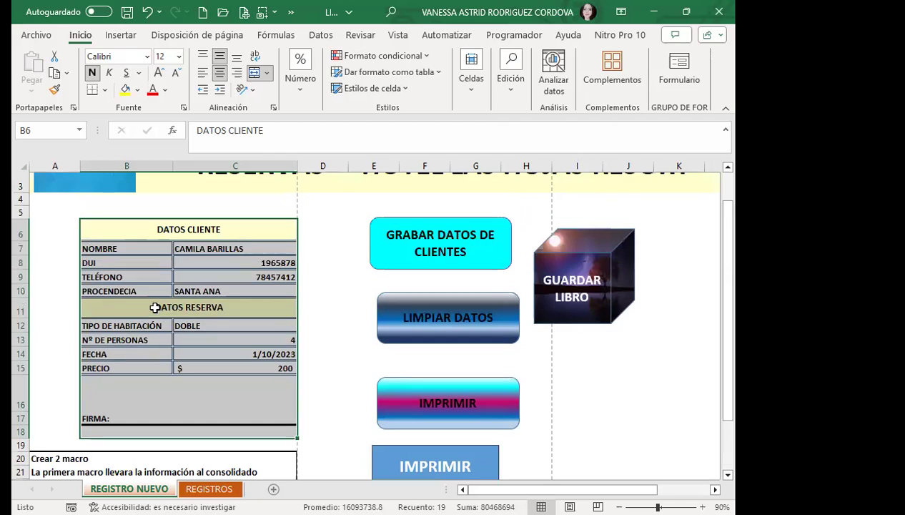
Open the VBA editor from Programador, view Módulo1's CLIENTES1 and LIMPIAR1 code, then close it.
left_click(514, 35)
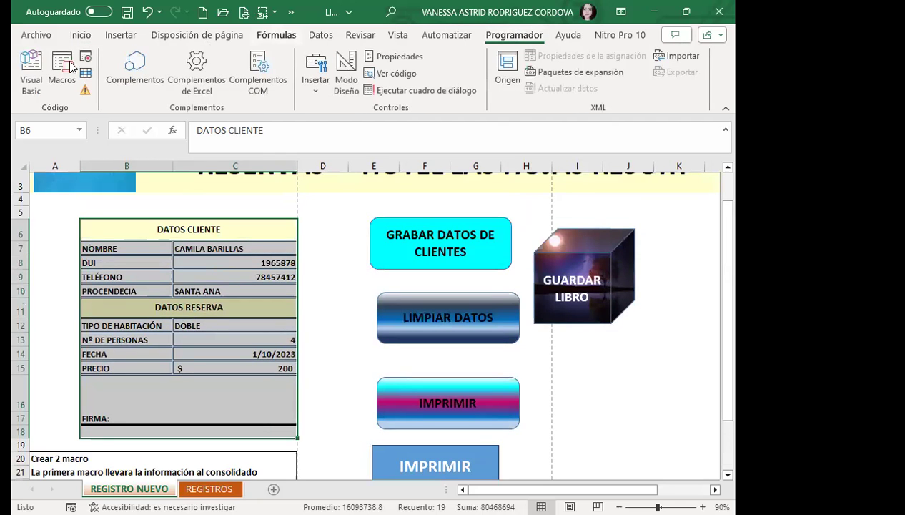
left_click(32, 63)
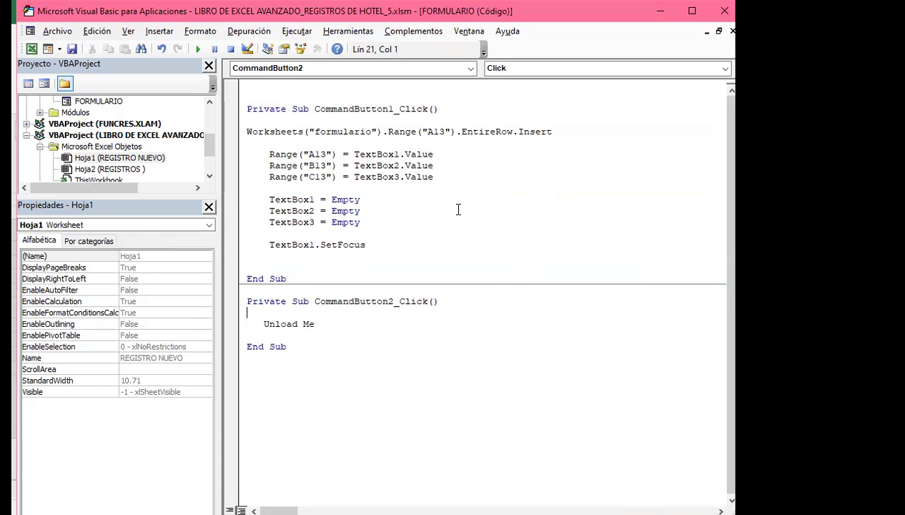
scroll(53, 174, "down", 2)
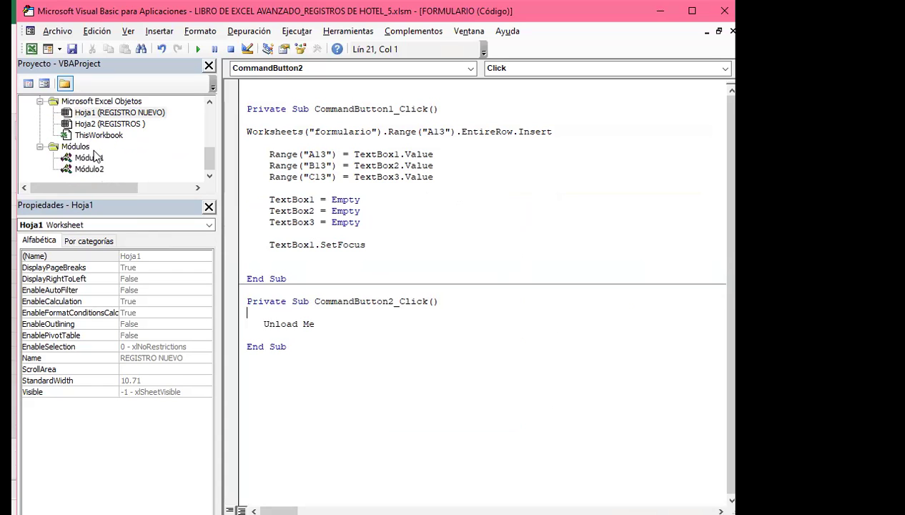
left_click(75, 170)
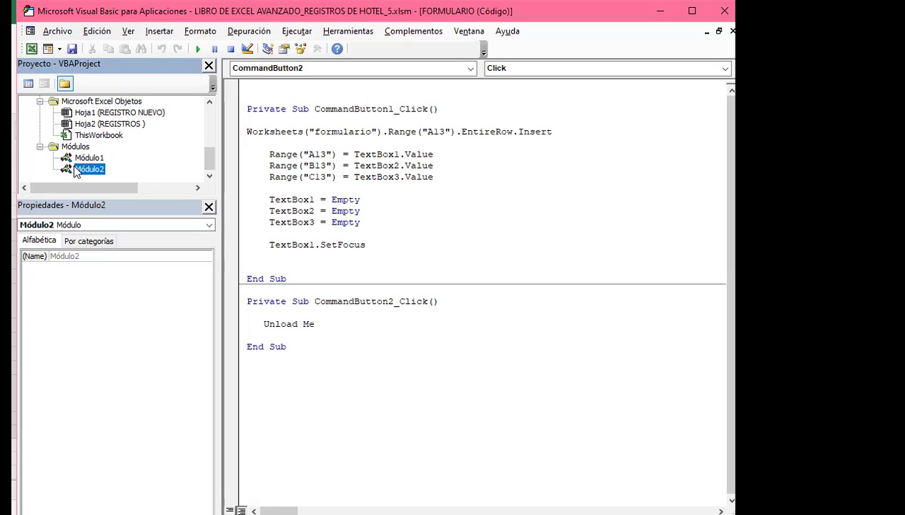
double_click(88, 158)
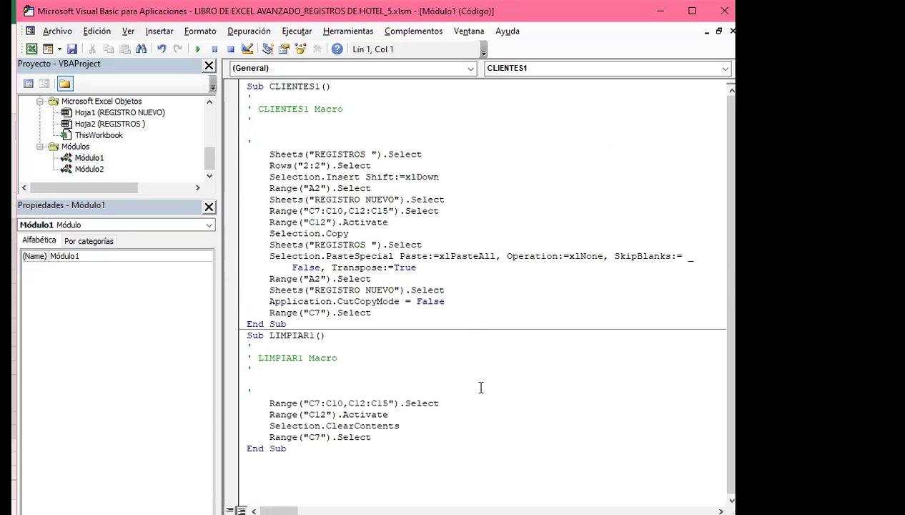
left_click(715, 10)
Nudge the blue IMPRIMIR rectangle and dismiss the DATOS GUARDADOS CORRECTAMENTE message.
scroll(541, 359, "down", 2)
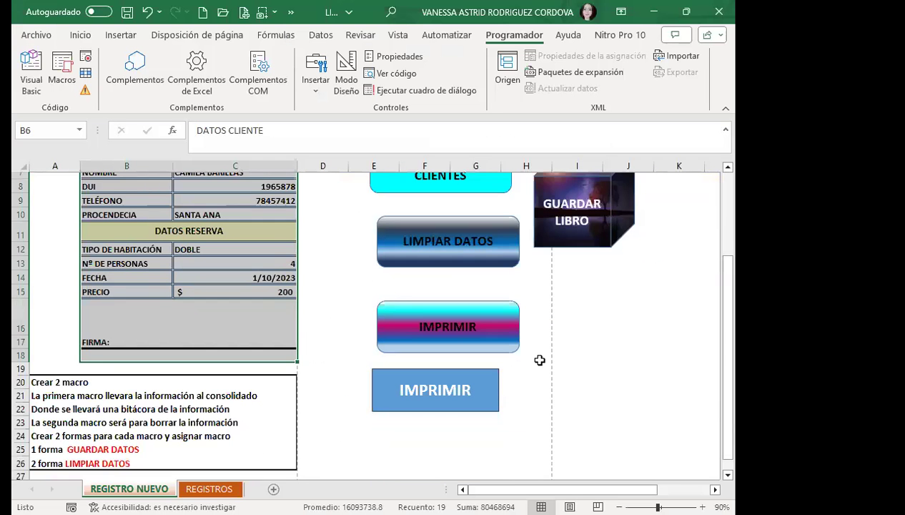
right_click(491, 417)
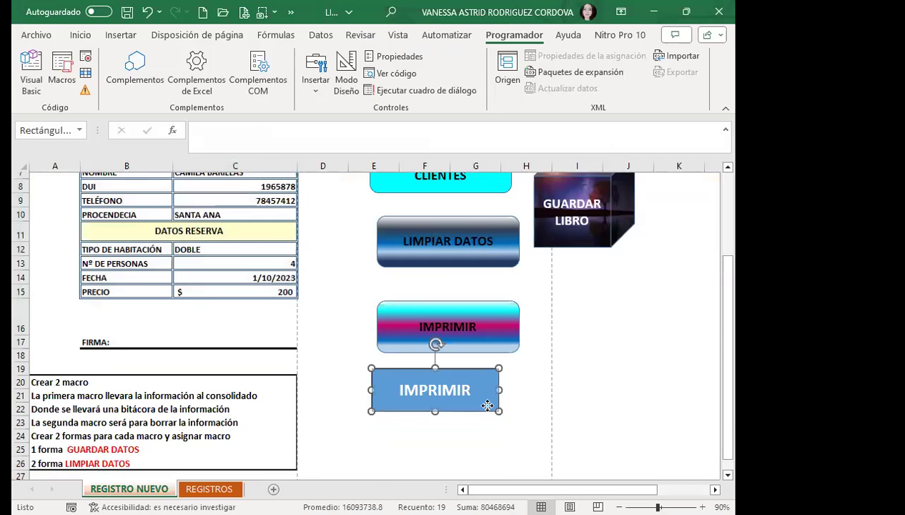
left_click_drag(472, 405, 481, 413)
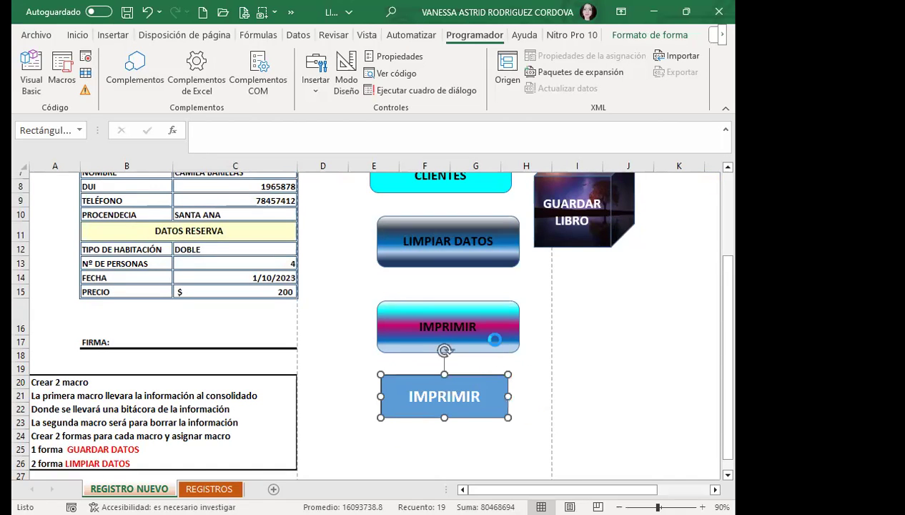
left_click(491, 336)
left_click(417, 307)
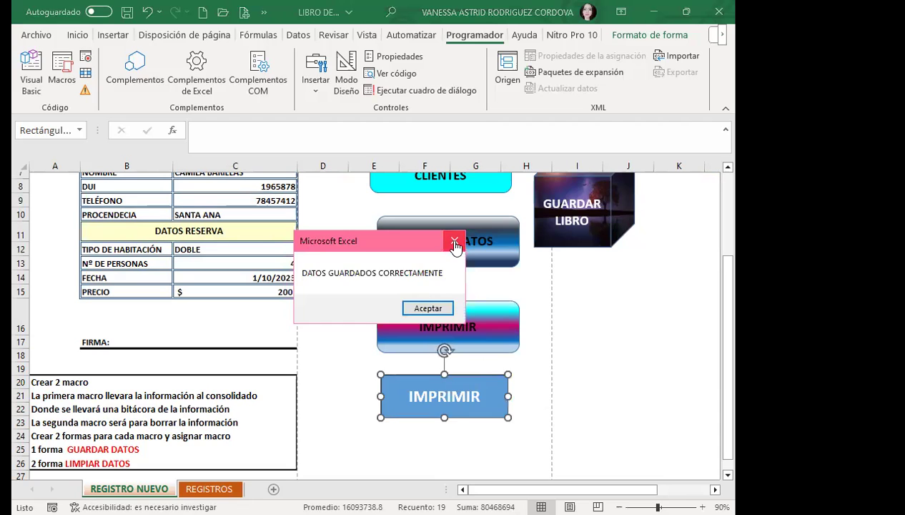
Delete the gradient IMPRIMIR shape and move the blue IMPRIMIR rectangle directly under LIMPIAR DATOS.
right_click(496, 316)
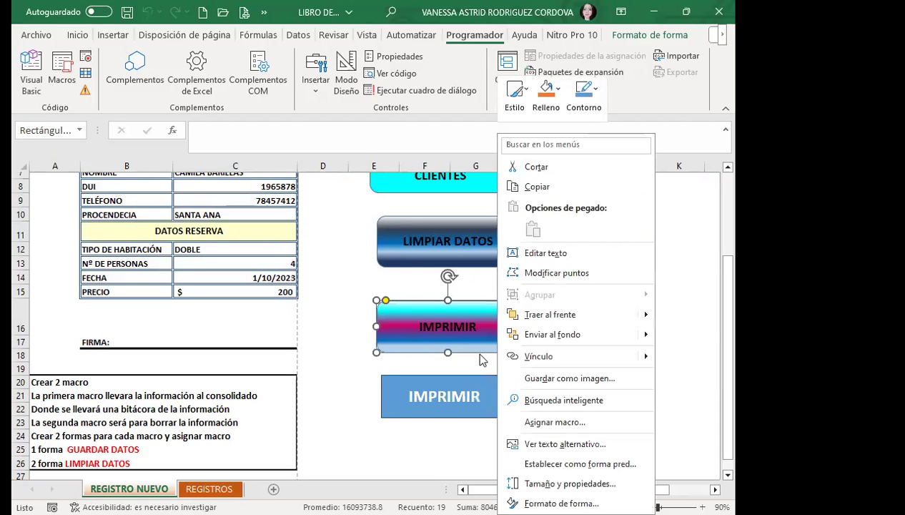
key("Delete")
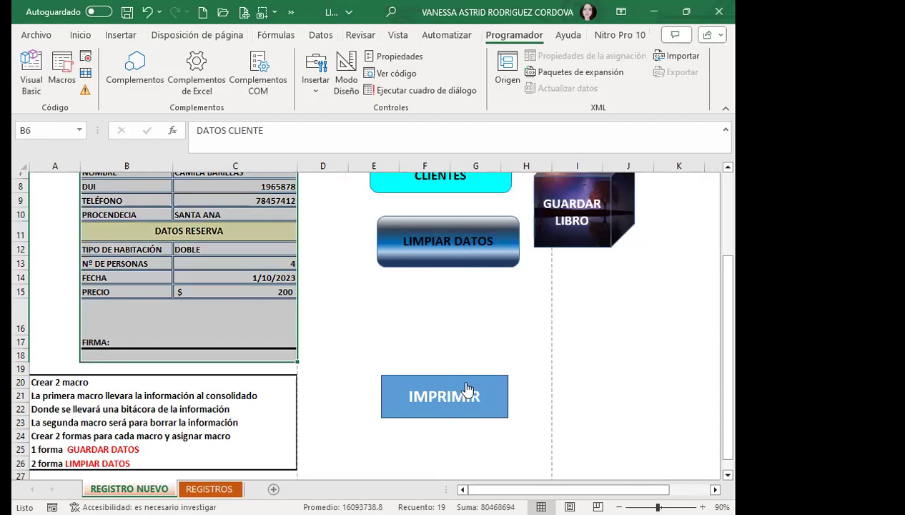
left_click(466, 375)
left_click_drag(457, 379, 453, 297)
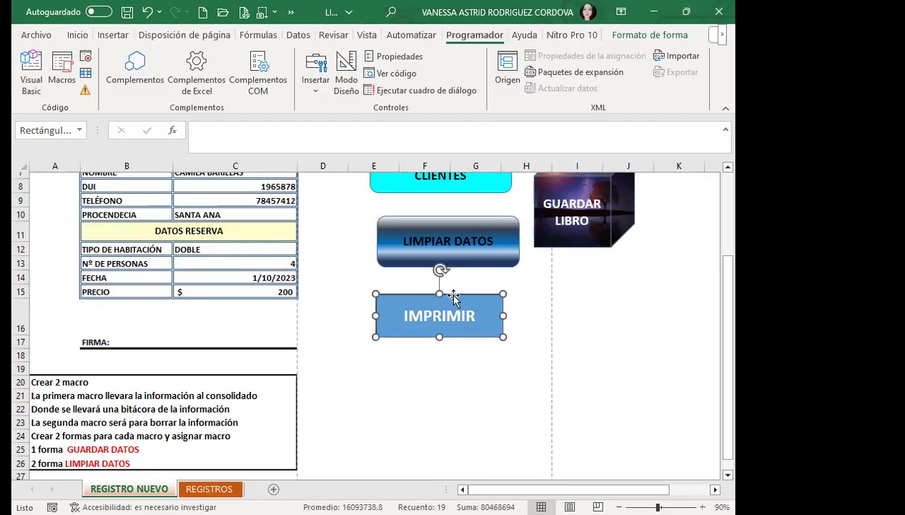
left_click(350, 355)
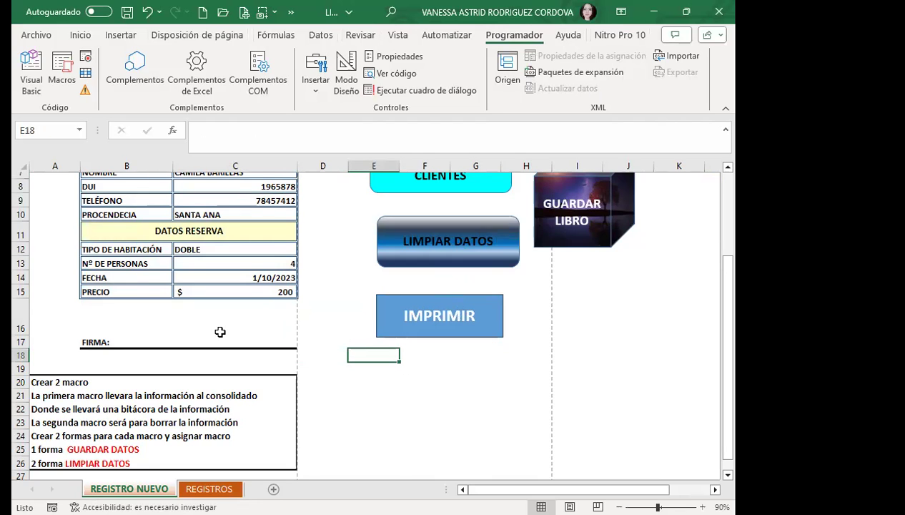
scroll(218, 329, "up", 2)
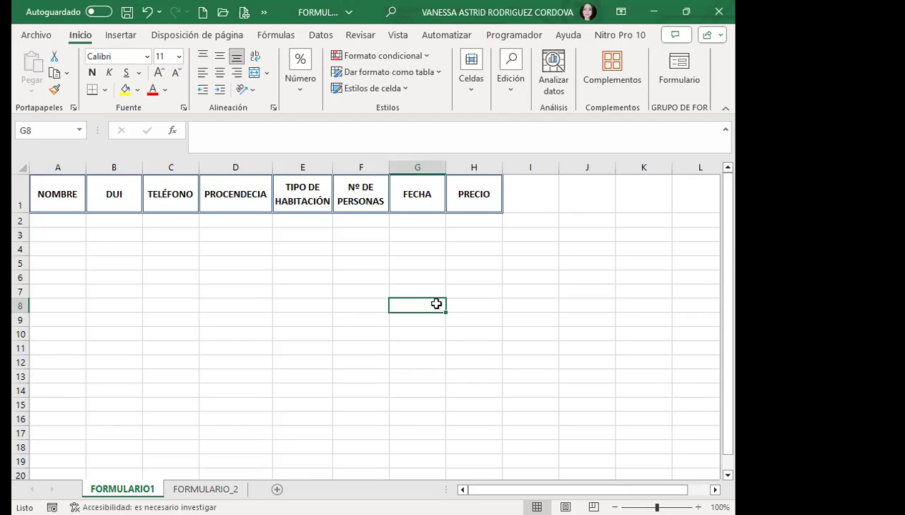
Switch to the FORMULARIO workbook's FORMULARIO1 sheet with its NOMBRE–PRECIO header row.
left_click(187, 349)
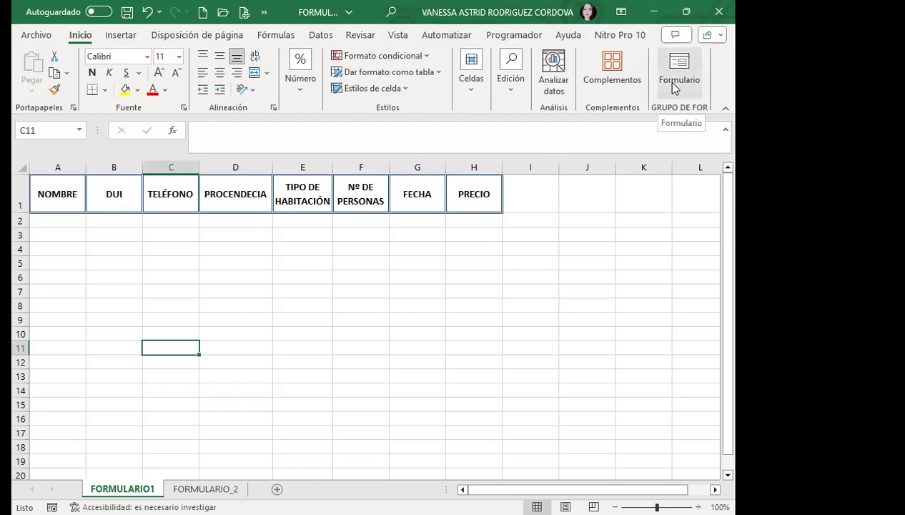
left_click(60, 224)
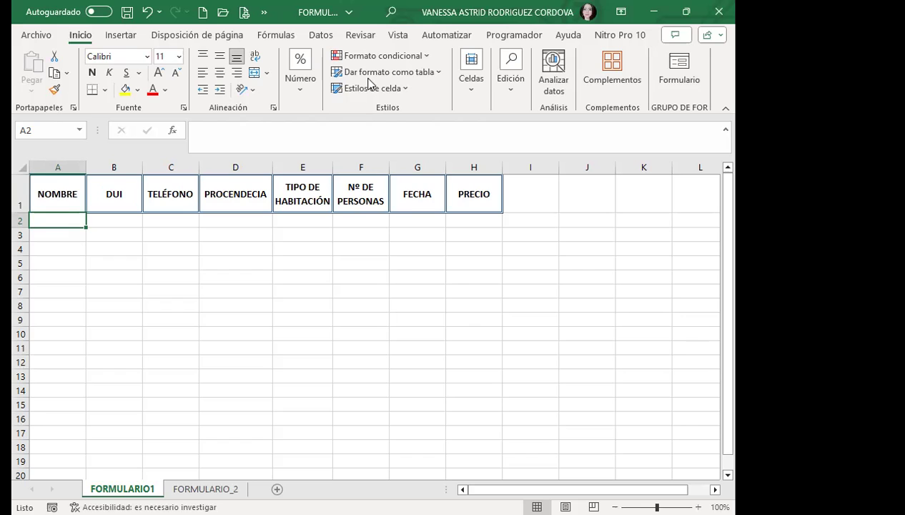
Open the Formulario data form using row 1 as field labels, and move it below the headers.
left_click(678, 72)
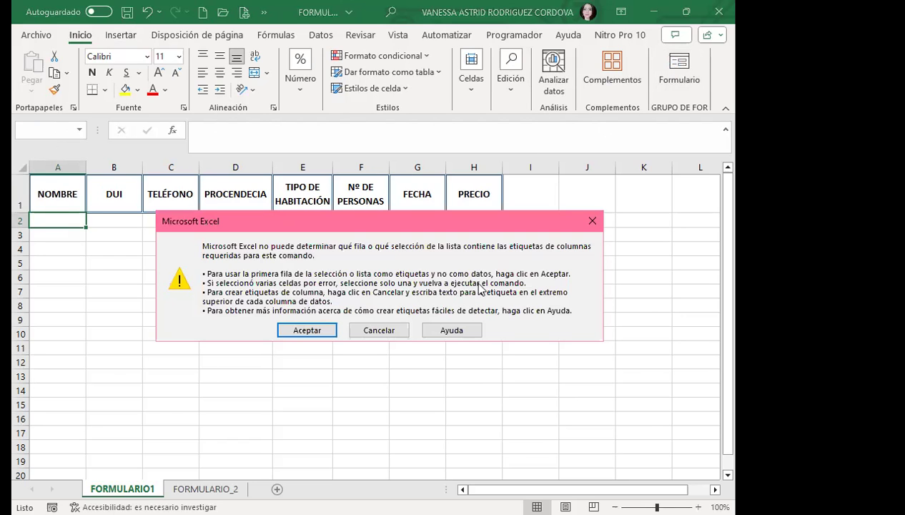
left_click(302, 333)
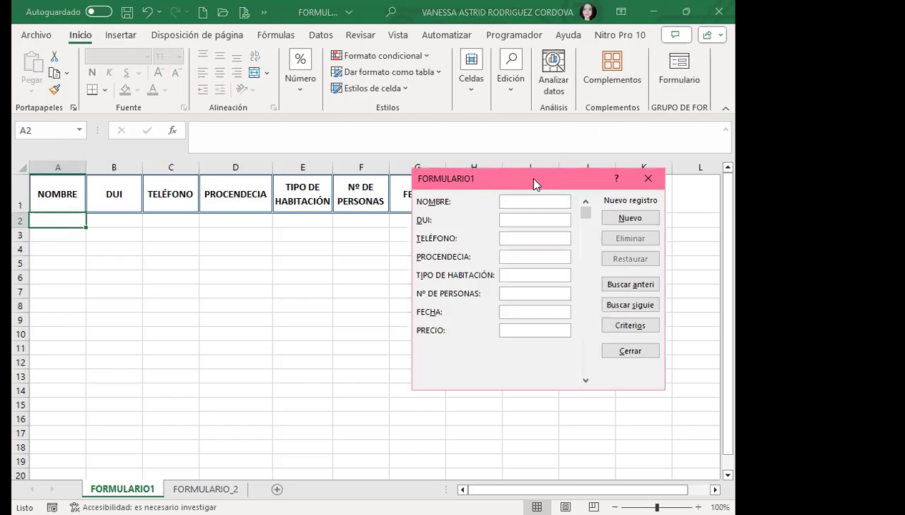
left_click_drag(534, 183, 445, 125)
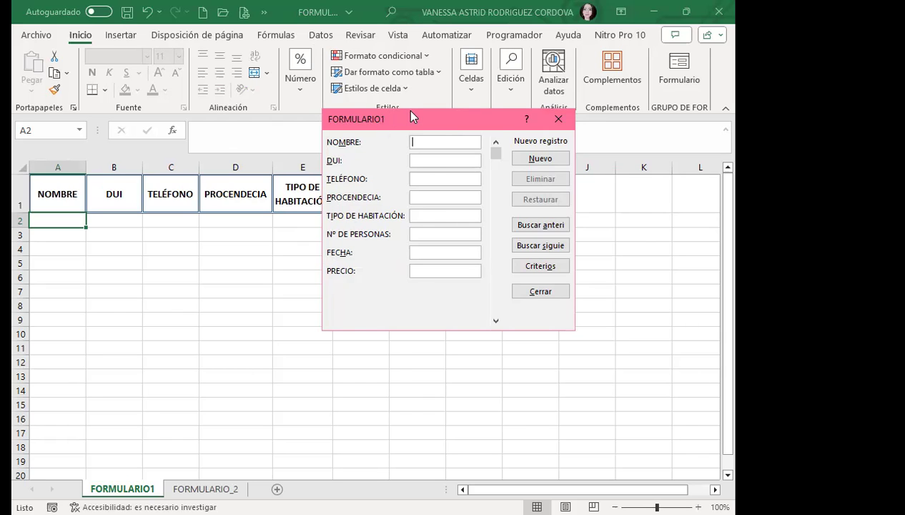
left_click_drag(411, 111, 398, 235)
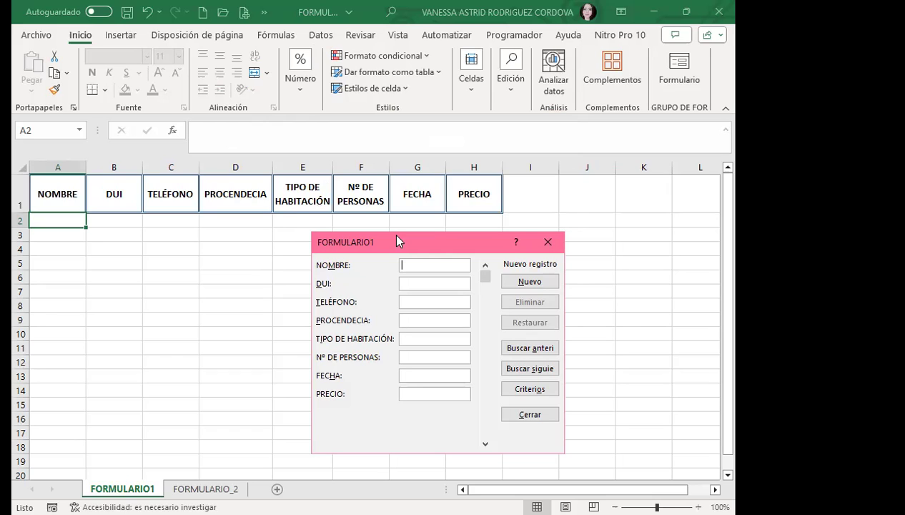
Enter the guest's full name, DUI number, phone number and procedencia SAN SALVADOR.
key("Tab")
key("Tab")
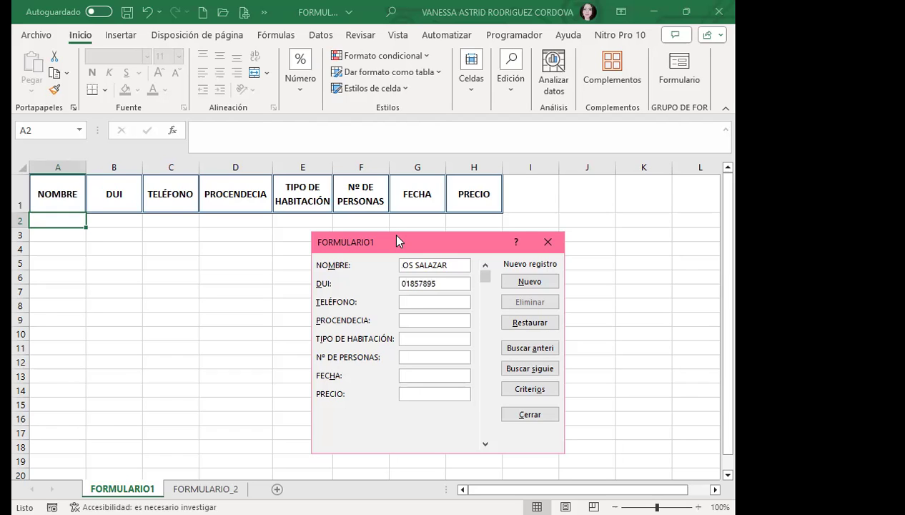
type("2458789")
key("Tab")
type("SAN SALVADOR")
Fill in room type DOBLE, 4 people, date 1/10/2023 and price 200, then save the record.
key("Tab")
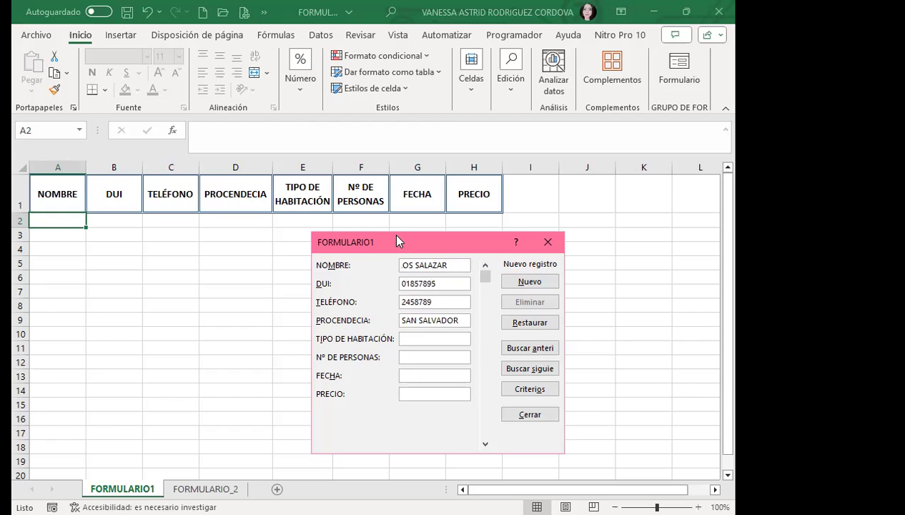
type("DOBLE")
key("Tab")
type("4")
key("Tab")
type("1/10/2023")
key("Tab")
type("200")
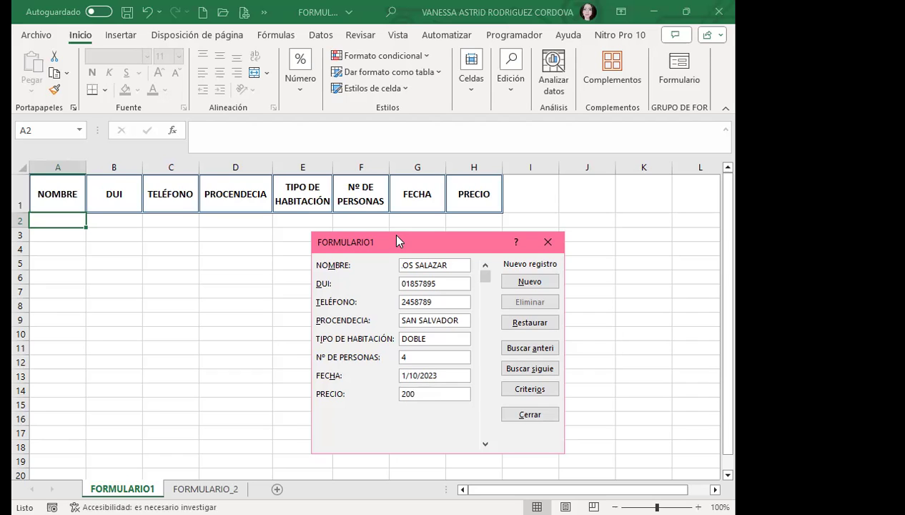
key("Return")
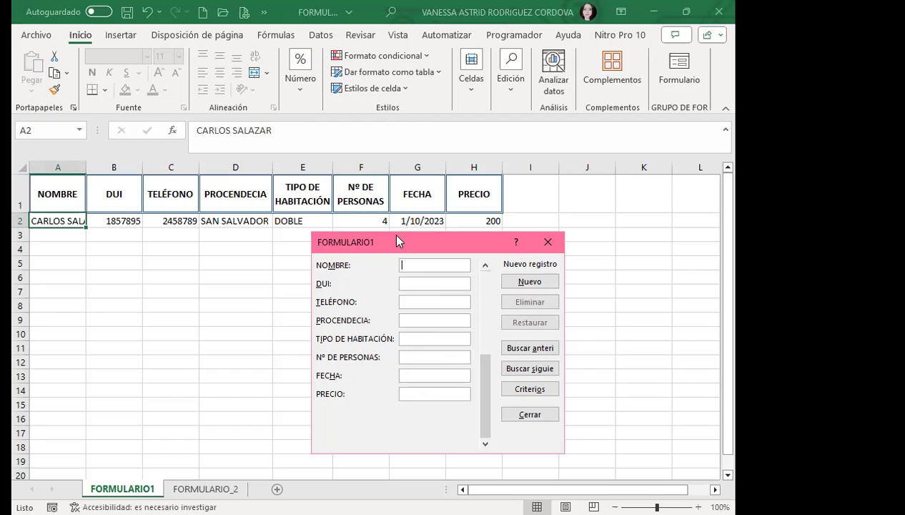
Close the form, autofit column A to the guest name, and reposition the reopened form beside the table.
left_click(548, 241)
double_click(88, 169)
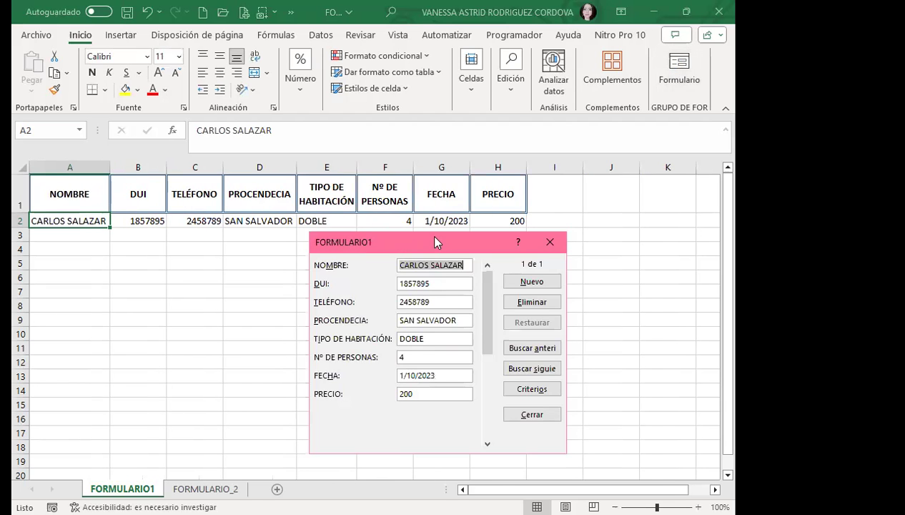
left_click_drag(435, 241, 518, 209)
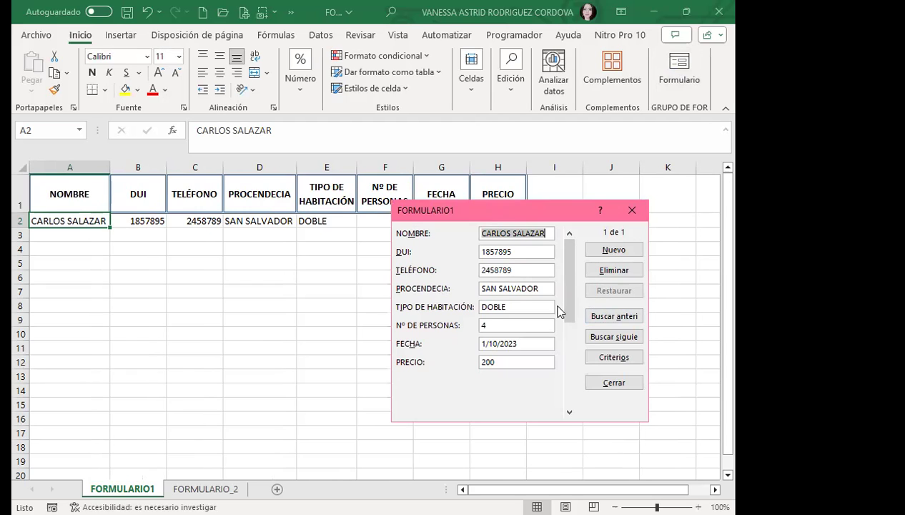
left_click(570, 414)
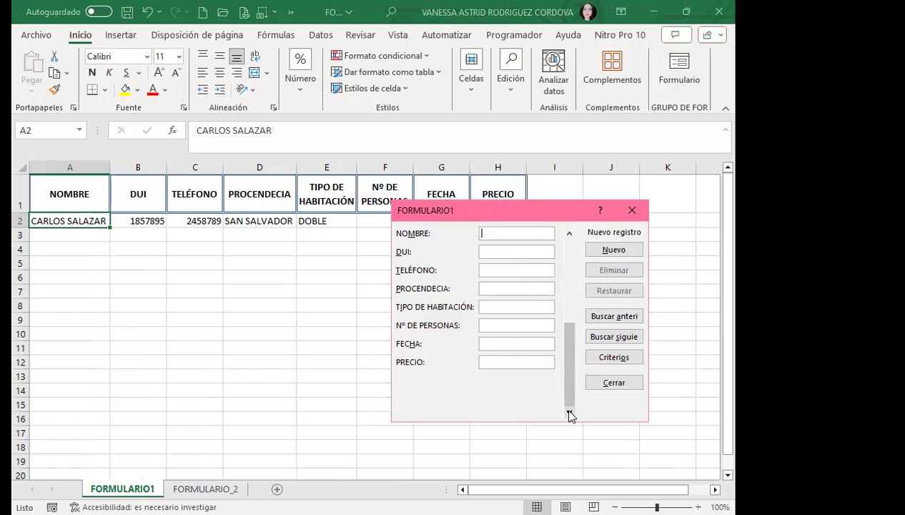
left_click_drag(560, 328, 562, 246)
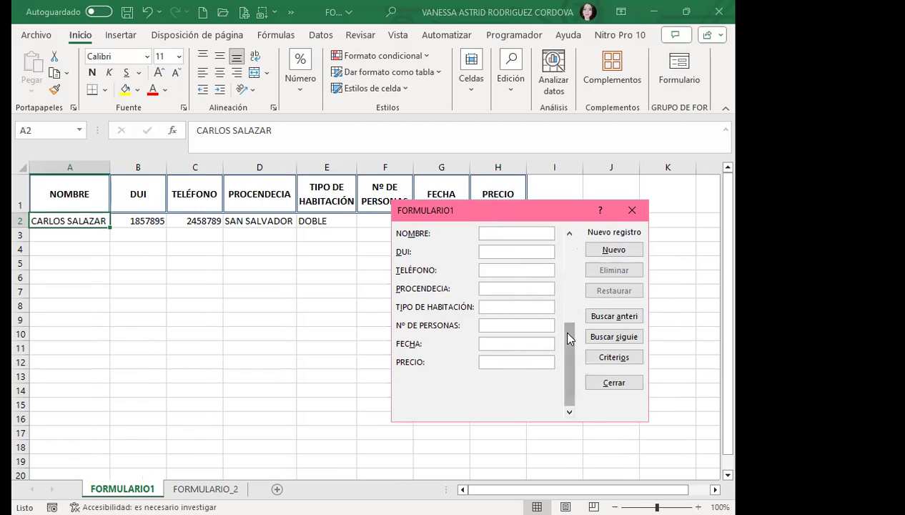
Use Nuevo in the FORMULARIO1 data form to begin a blank record.
left_click(613, 249)
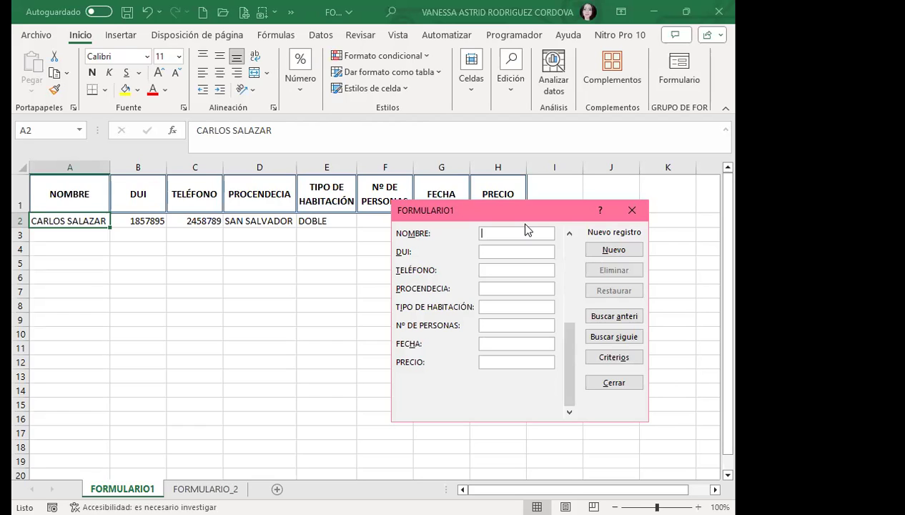
Enter the second guest's full name, DUI number, phone number and procedencia SONSONATE.
key("Tab")
key("Tab")
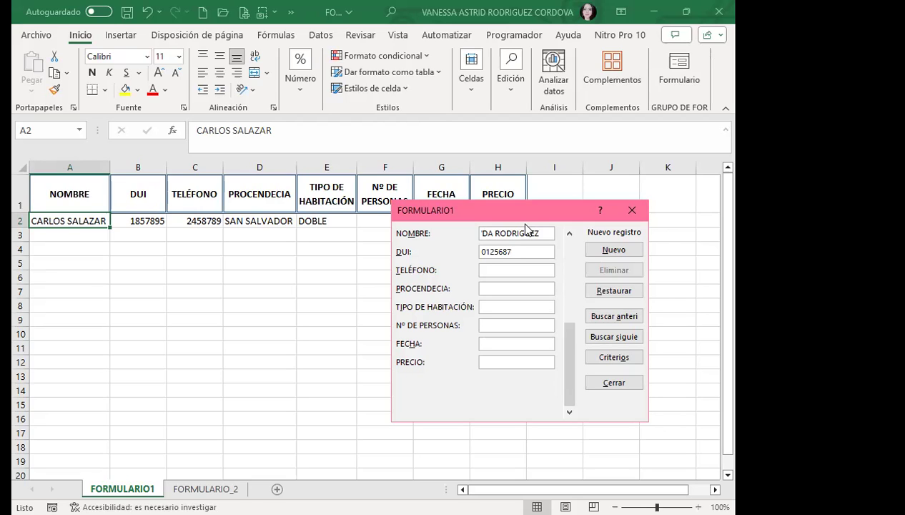
key("Tab")
key("BackSpace")
Fill in room type TRIPLE, 6 people, date 1/10/2023 and price 200, then save the record.
key("Tab")
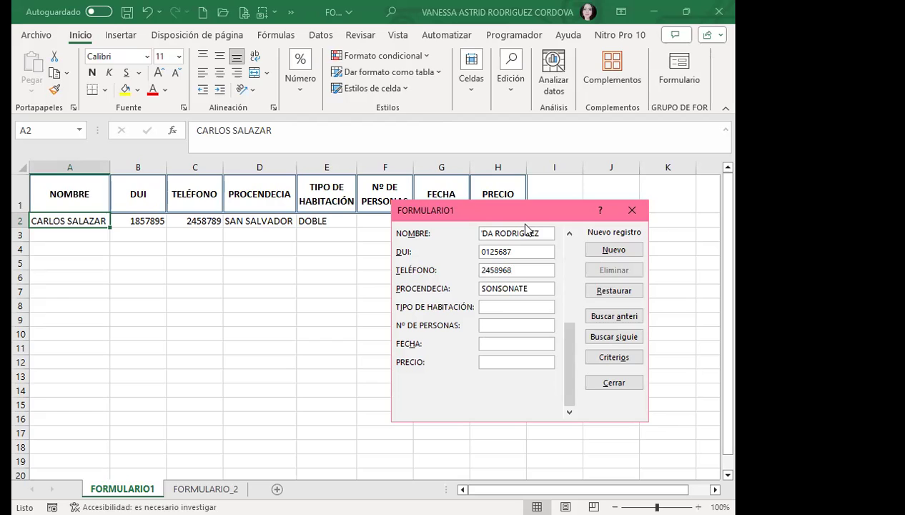
type("TRIPLE")
key("Tab")
type("6")
key("Tab")
type("1/10/2023")
key("Tab")
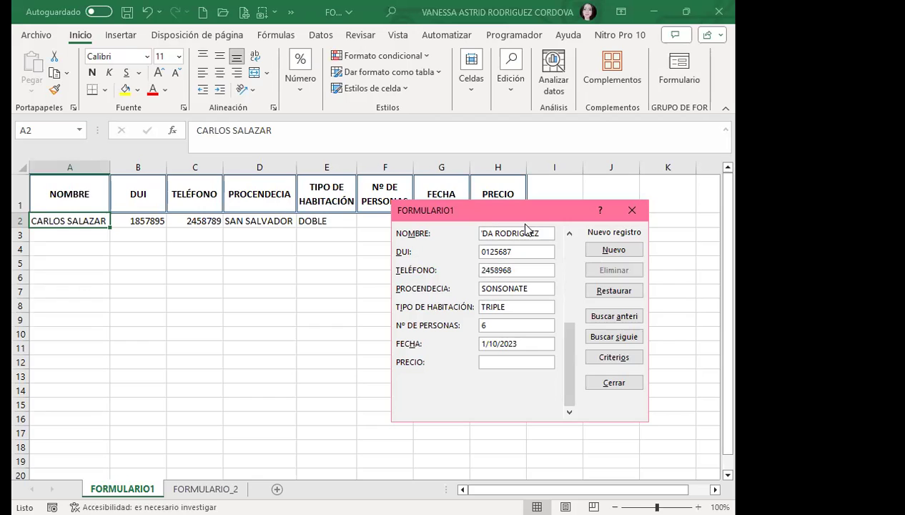
type("200")
key("Return")
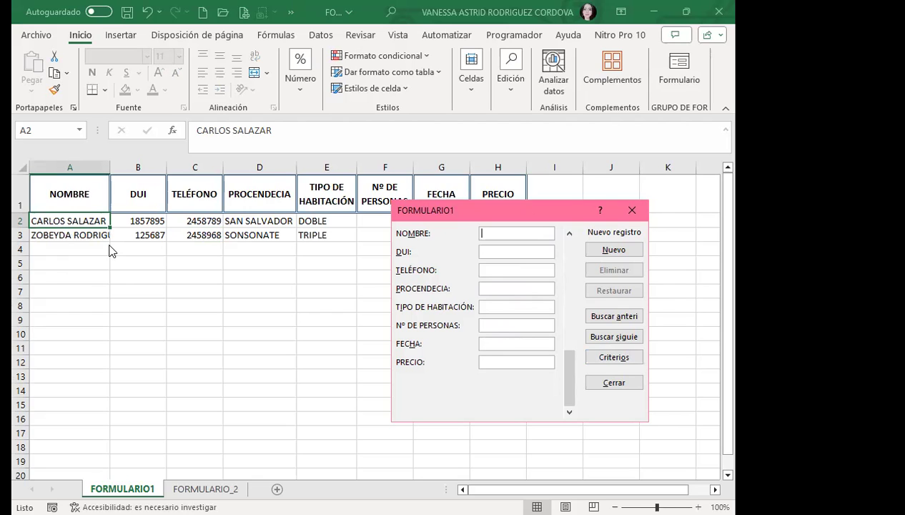
Close the data form and insert a blank row 3 above the SONSONATE reservation.
left_click(632, 210)
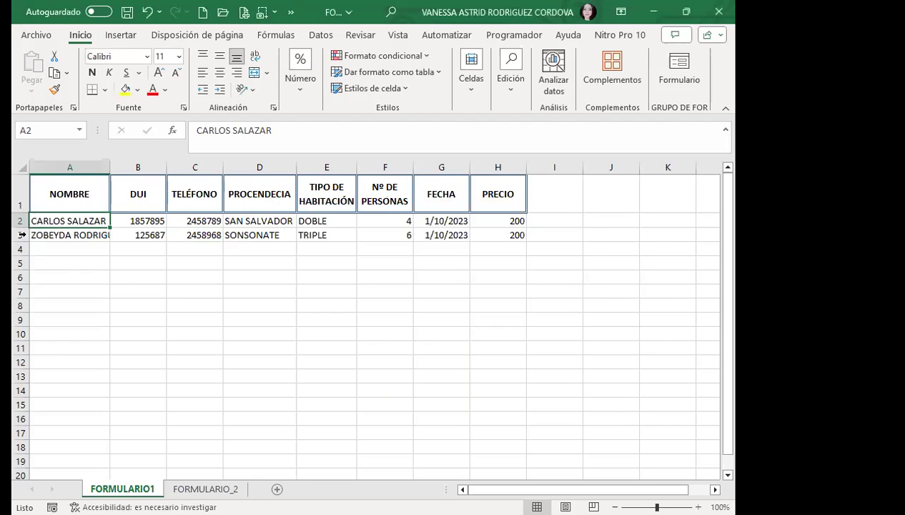
left_click(21, 235)
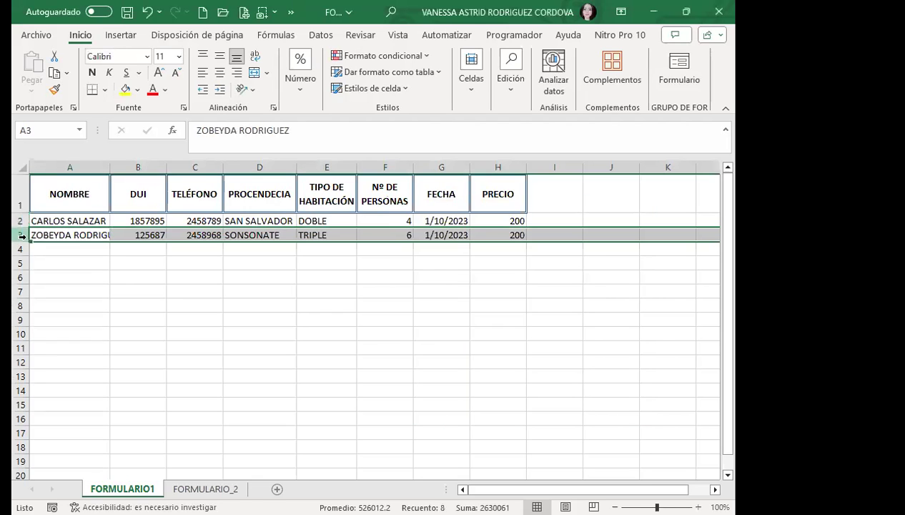
left_click(466, 86)
left_click(468, 138)
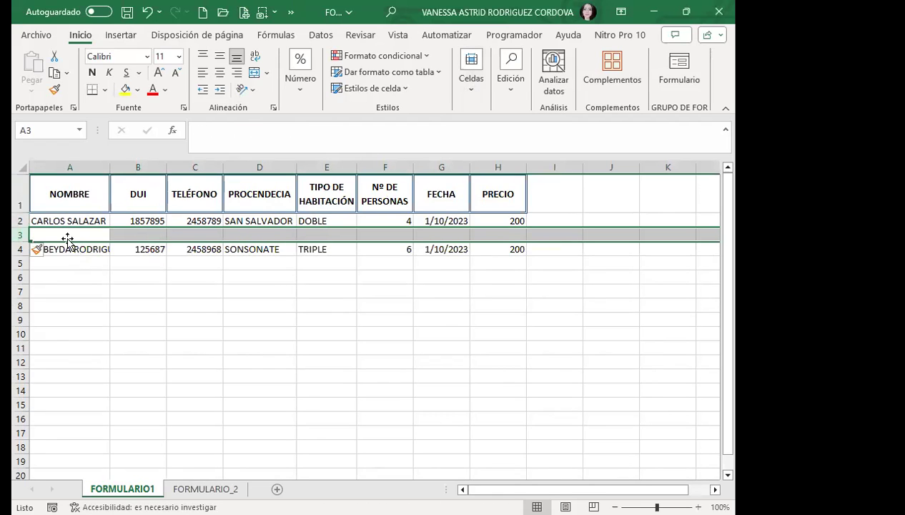
left_click(72, 236)
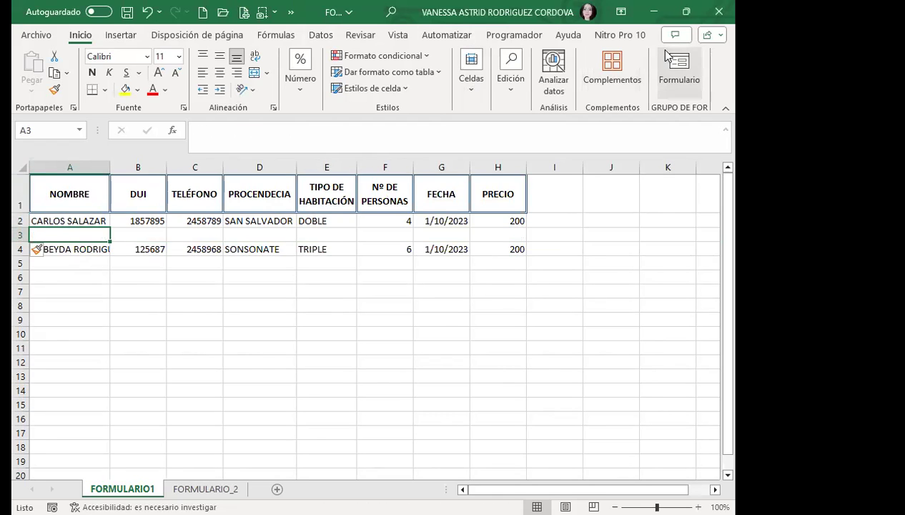
Reopen the data form and step through all three records and back to the first.
left_click(664, 52)
left_click(568, 412)
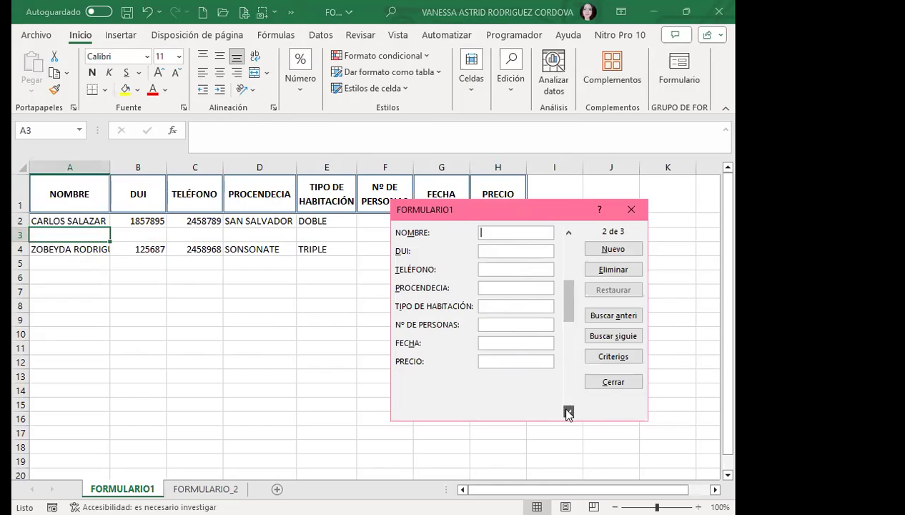
left_click(568, 412)
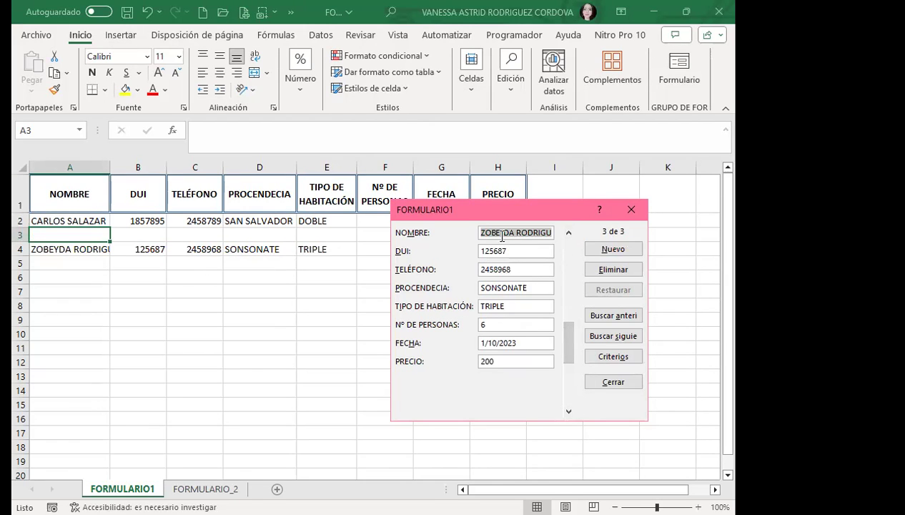
left_click(569, 234)
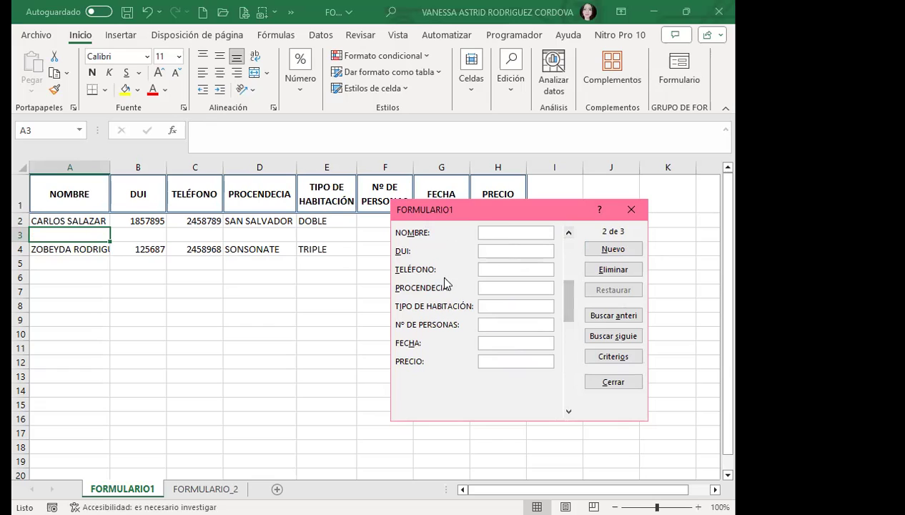
left_click(569, 234)
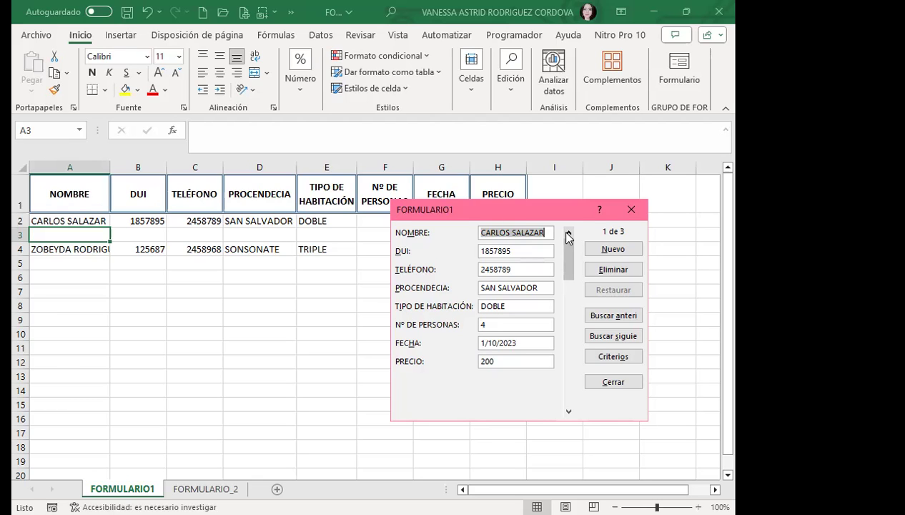
Format A1:H2 as a table with an orange style and headers, then select the first reservation row.
left_click(632, 210)
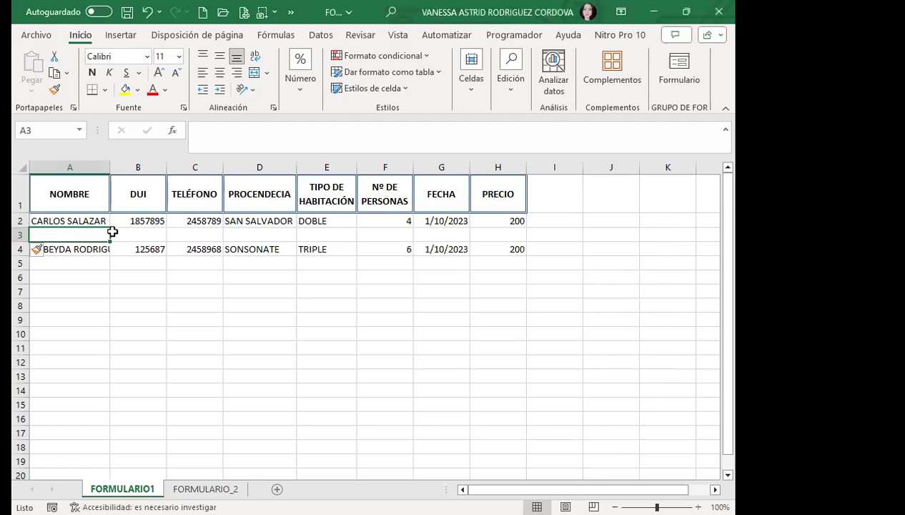
left_click(87, 220)
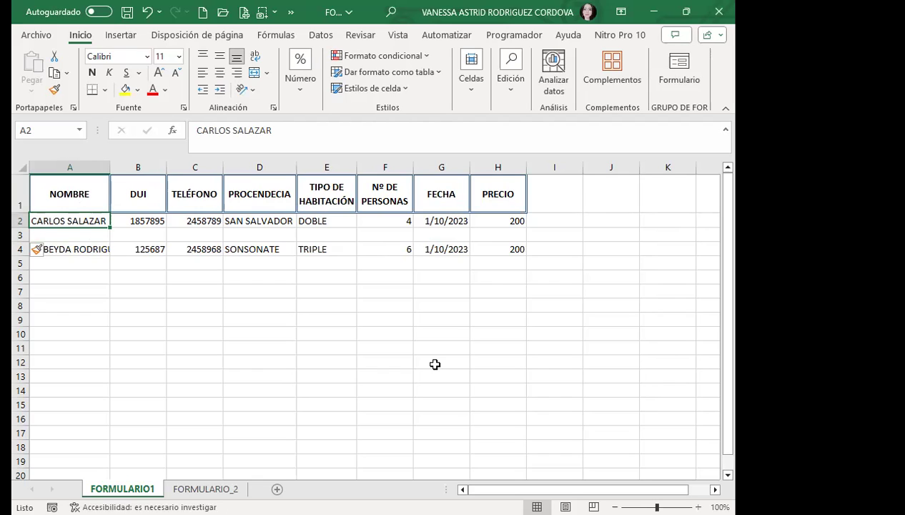
left_click(58, 193)
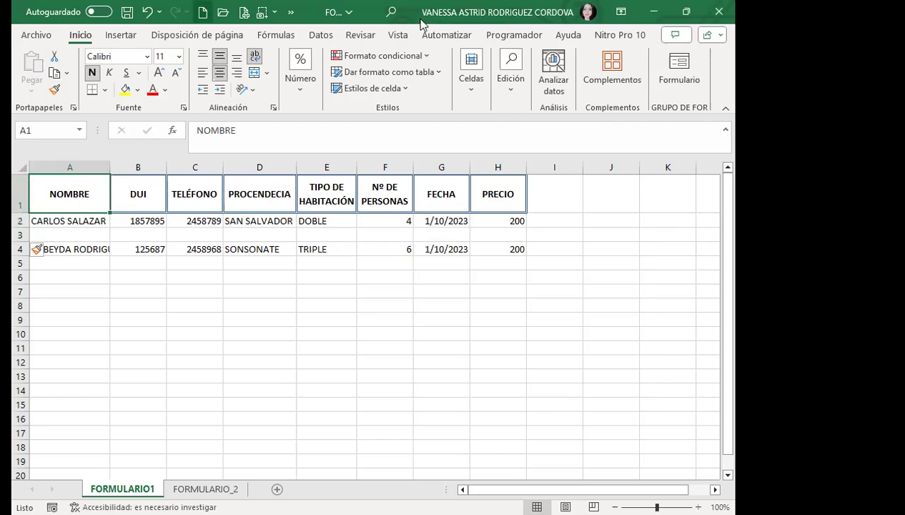
left_click(438, 73)
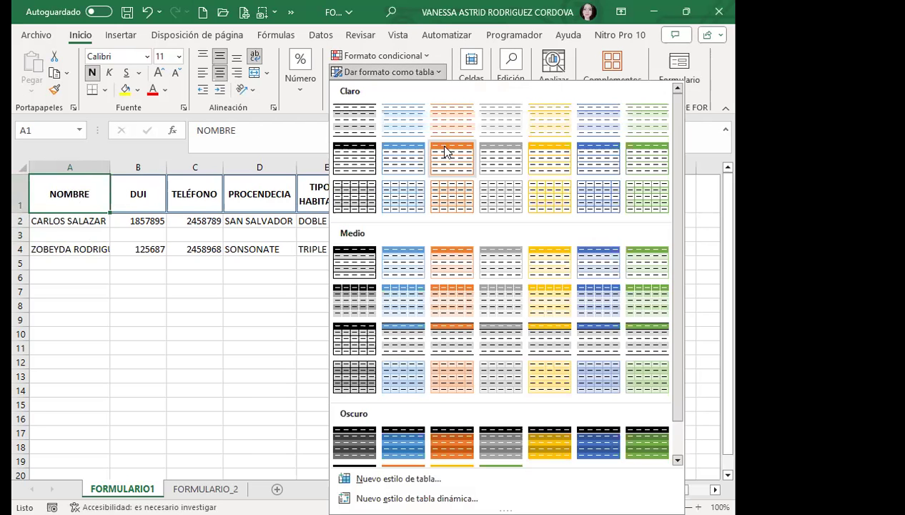
left_click(458, 171)
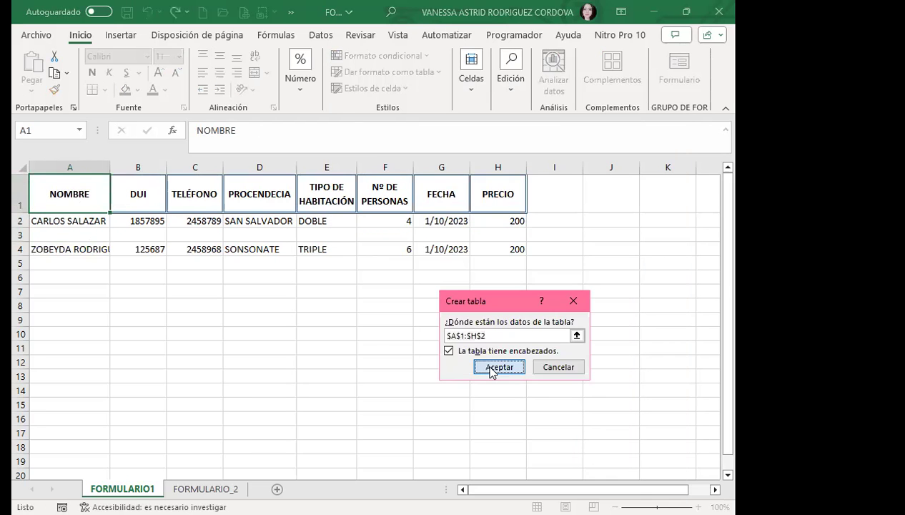
left_click(499, 366)
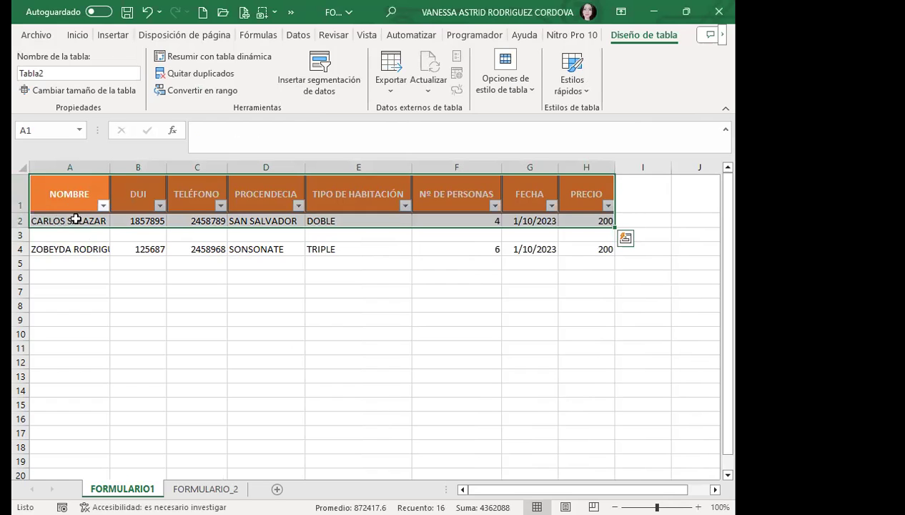
left_click_drag(71, 219, 588, 248)
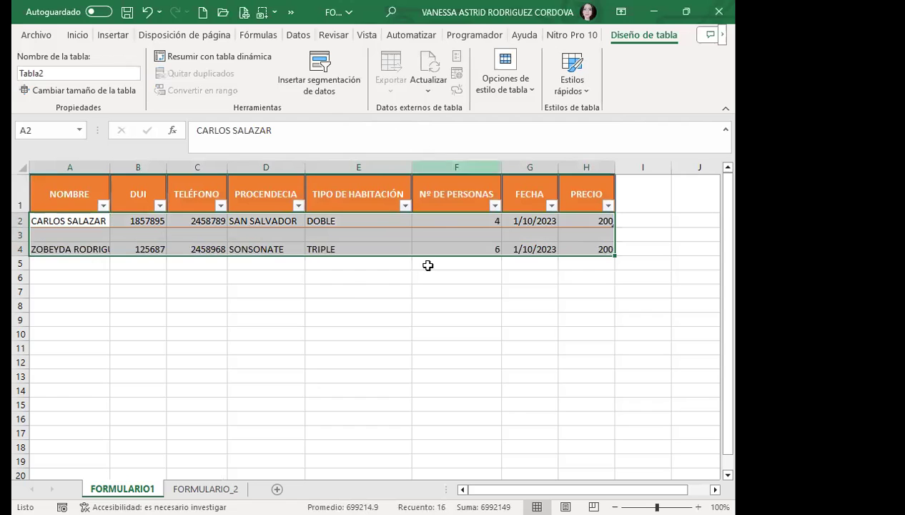
Turn off the Datos > Filtro arrows on the table headers.
left_click(365, 36)
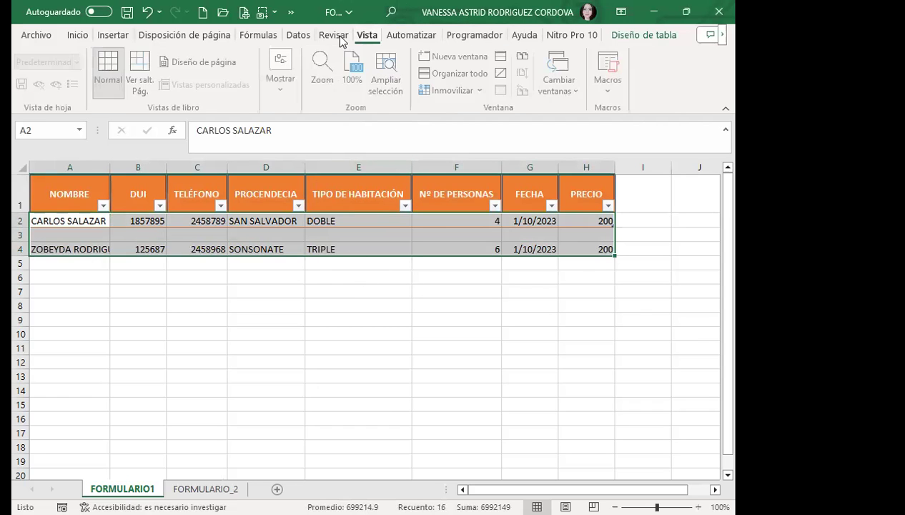
left_click(298, 35)
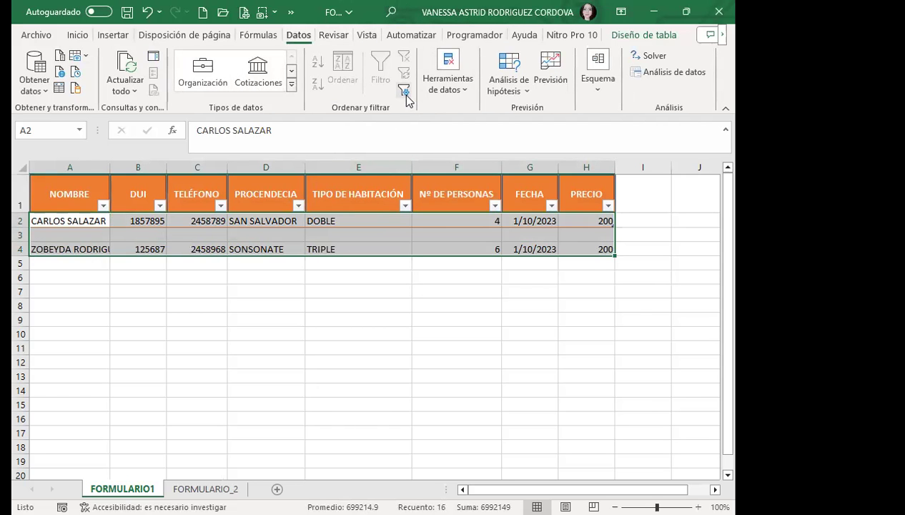
left_click(334, 196)
left_click(268, 234)
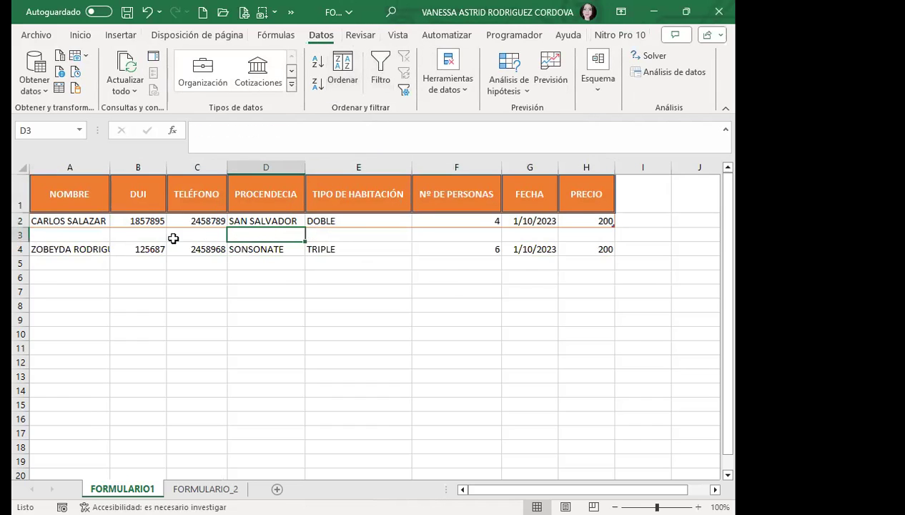
left_click(99, 231)
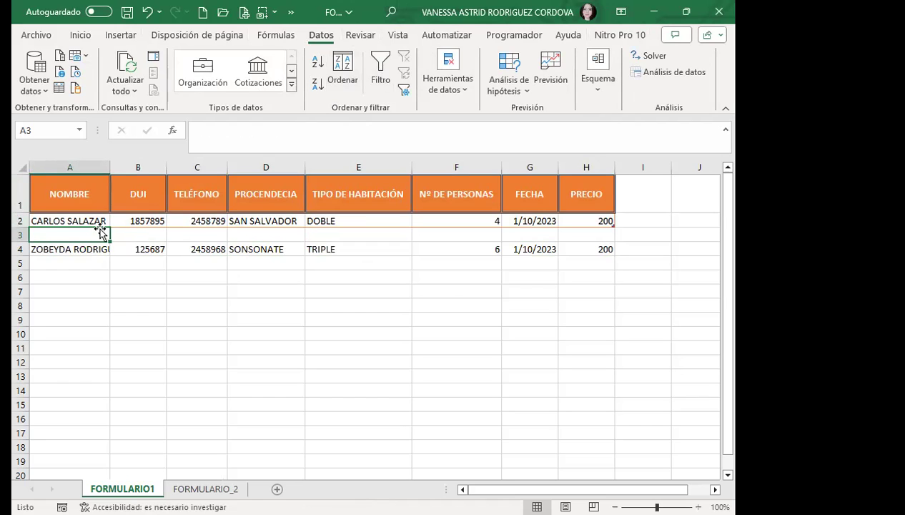
Select the table area A1:H4 and open the table quick styles gallery for a light blue style.
left_click_drag(89, 192, 593, 248)
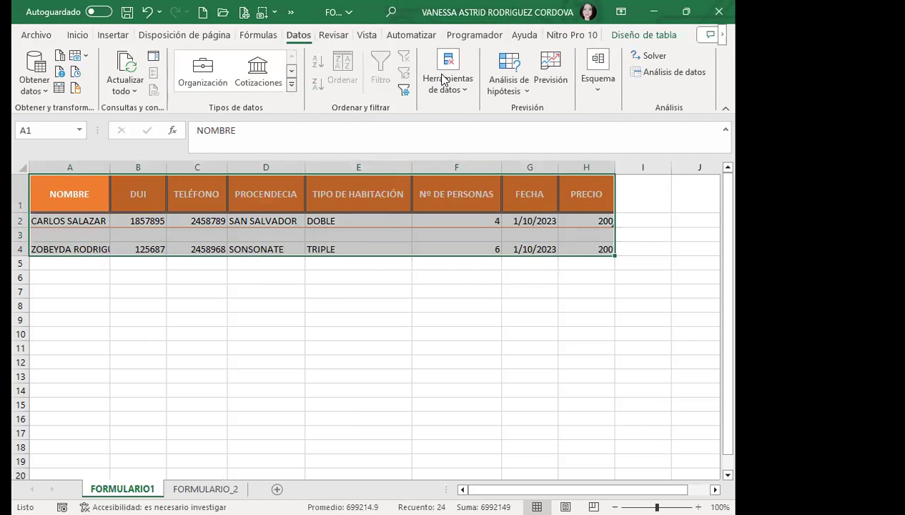
left_click(644, 35)
left_click(509, 82)
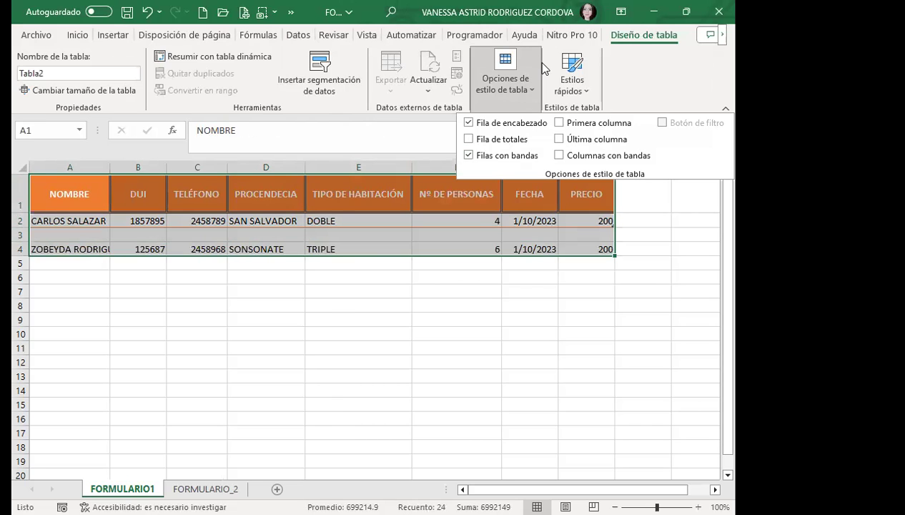
left_click(582, 84)
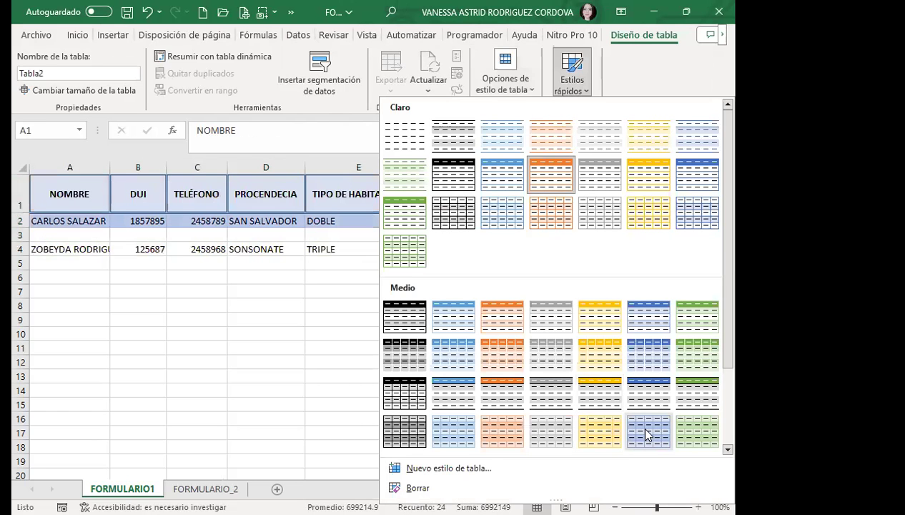
Apply the light blue table style, check a few cells, then move to the FORMULARIO_2 sheet.
left_click(174, 250)
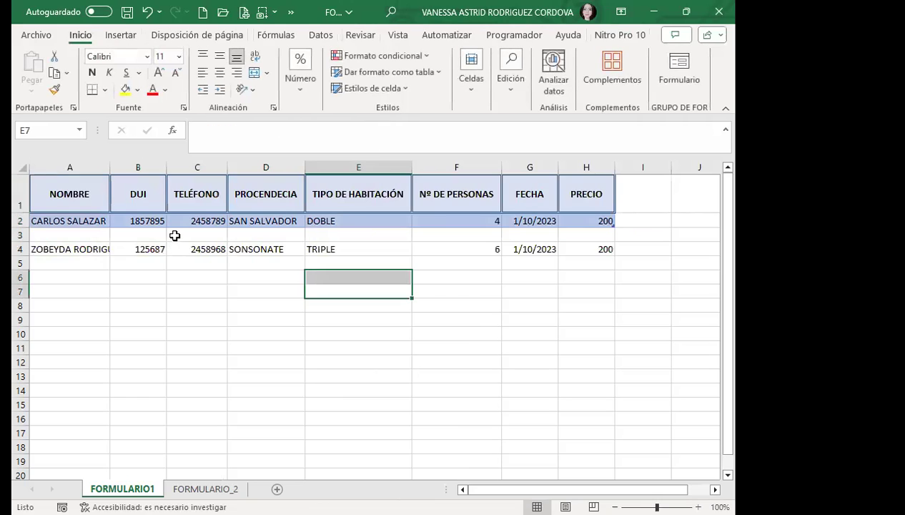
left_click(63, 246)
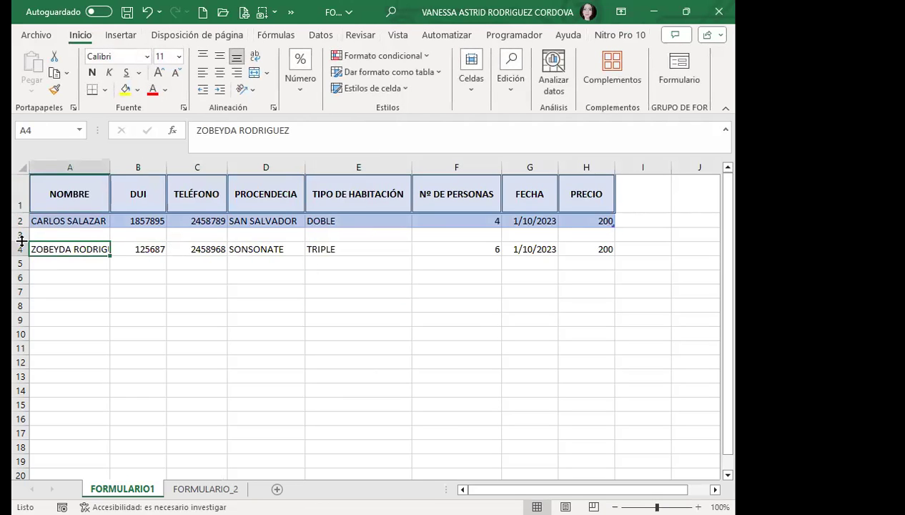
left_click(263, 211)
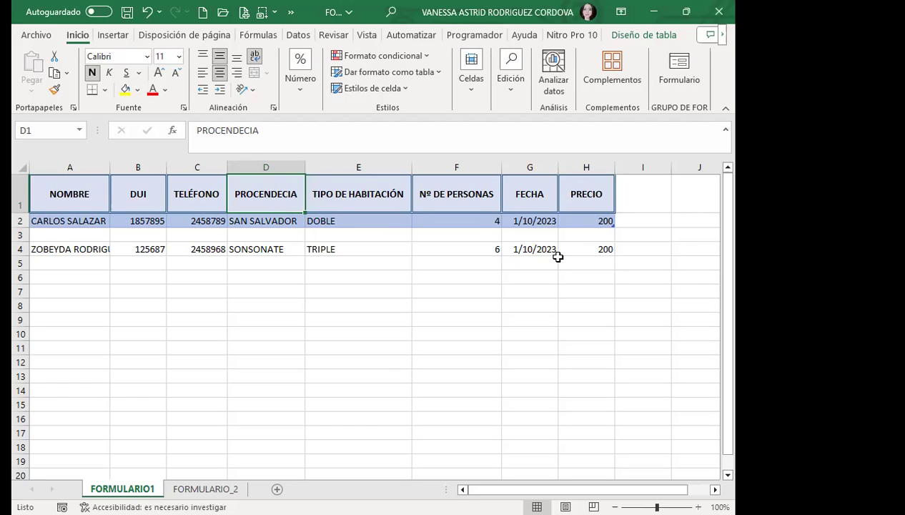
left_click(427, 301)
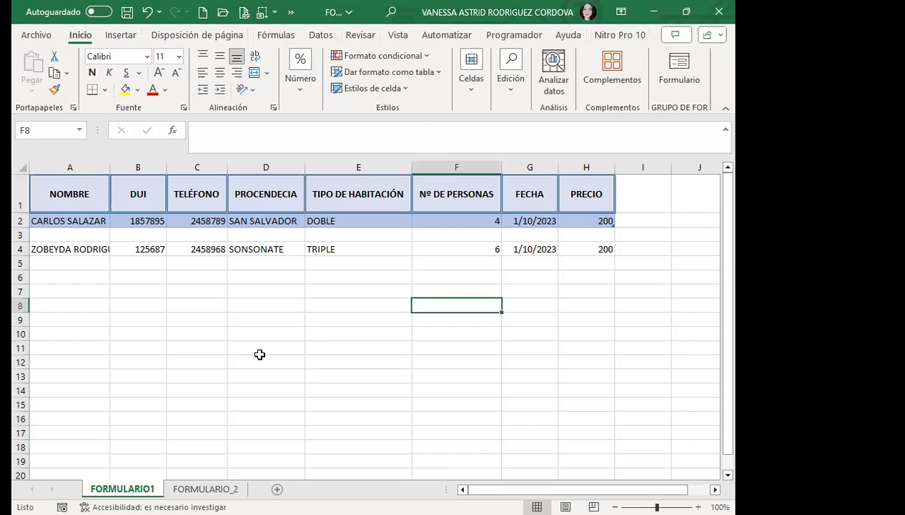
left_click(259, 330)
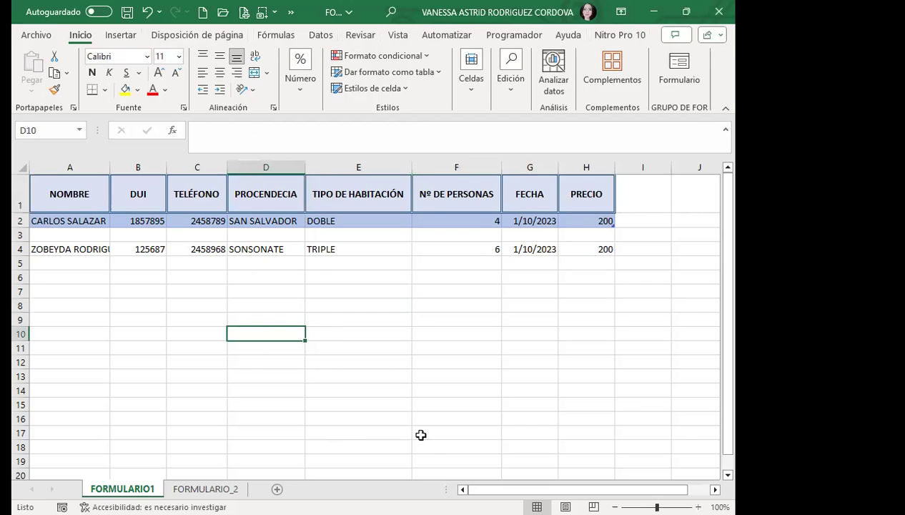
left_click(211, 488)
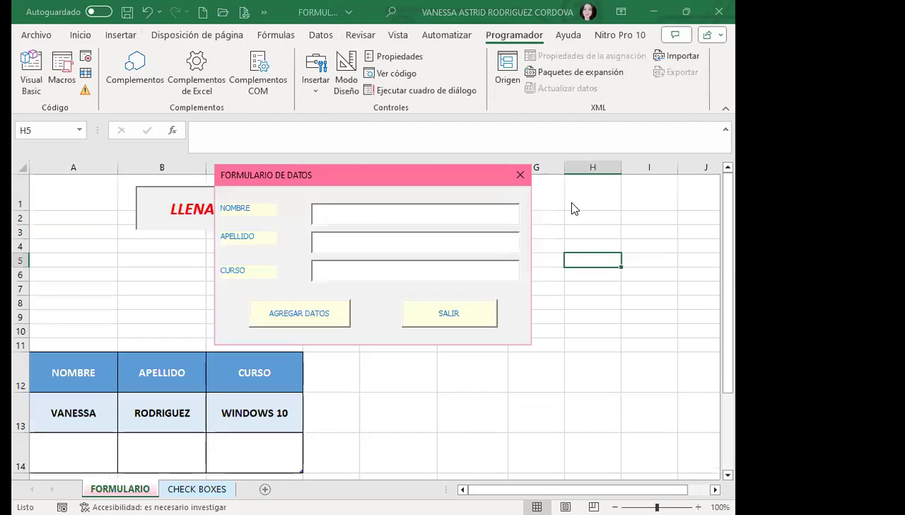
Close the FORMULARIO DE DATOS form, select empty table cell C14, and return to the Inicio ribbon.
left_click(518, 177)
left_click(279, 273)
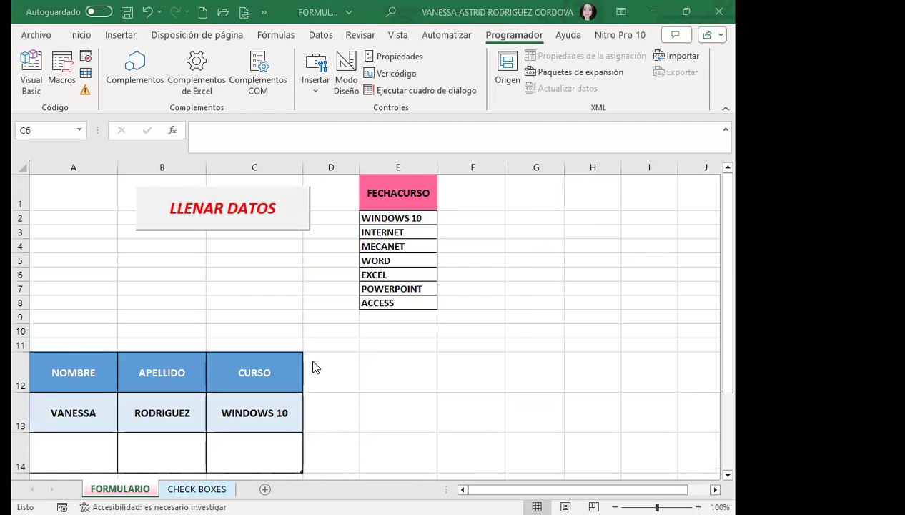
scroll(325, 354, "down", 1)
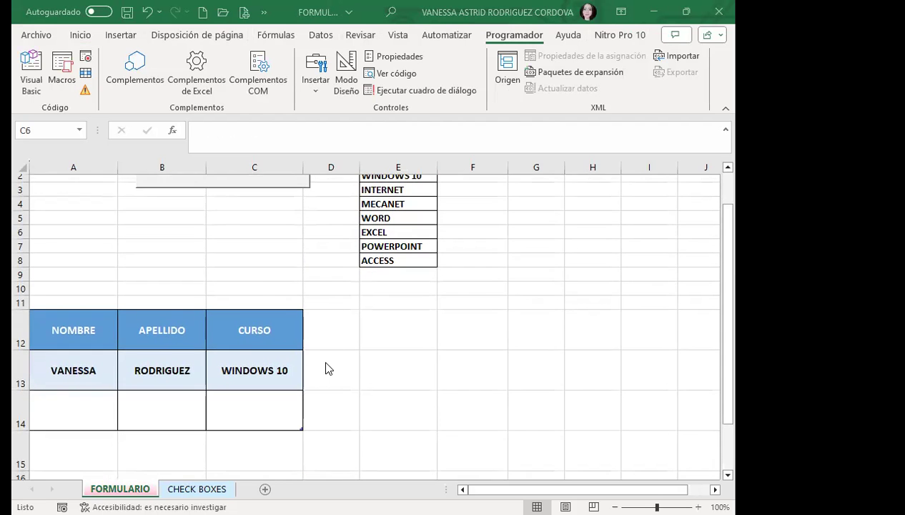
scroll(283, 370, "down", 1)
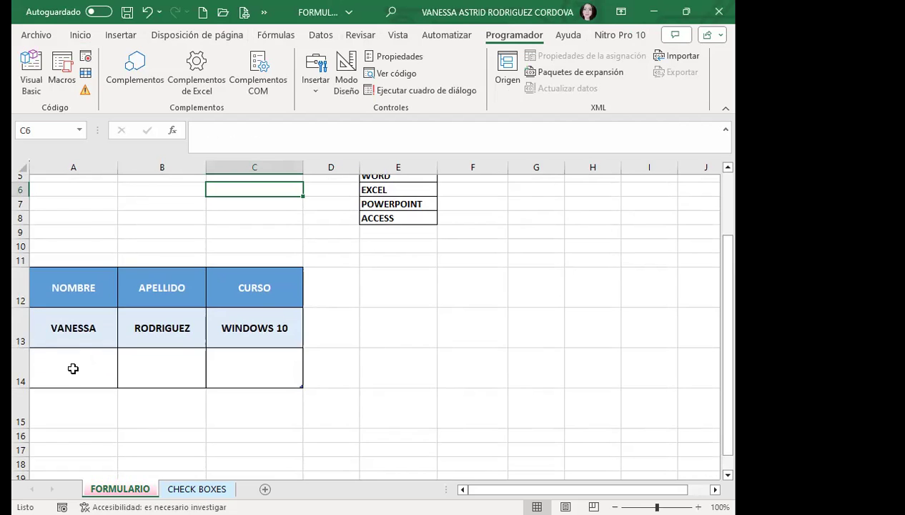
left_click(261, 375)
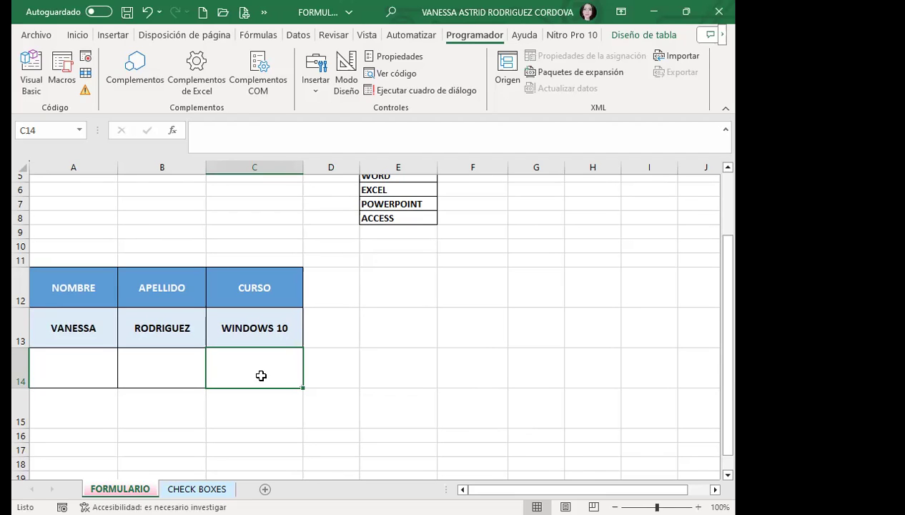
scroll(264, 364, "up", 2)
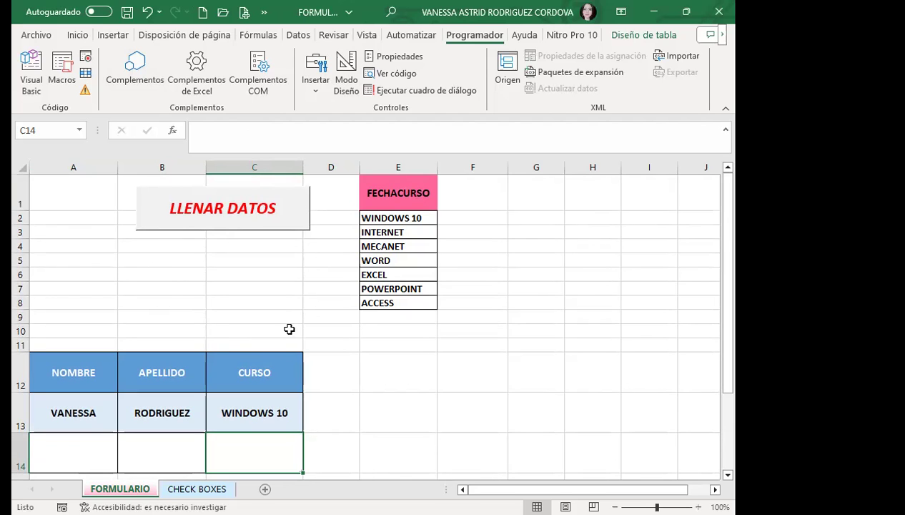
left_click(75, 35)
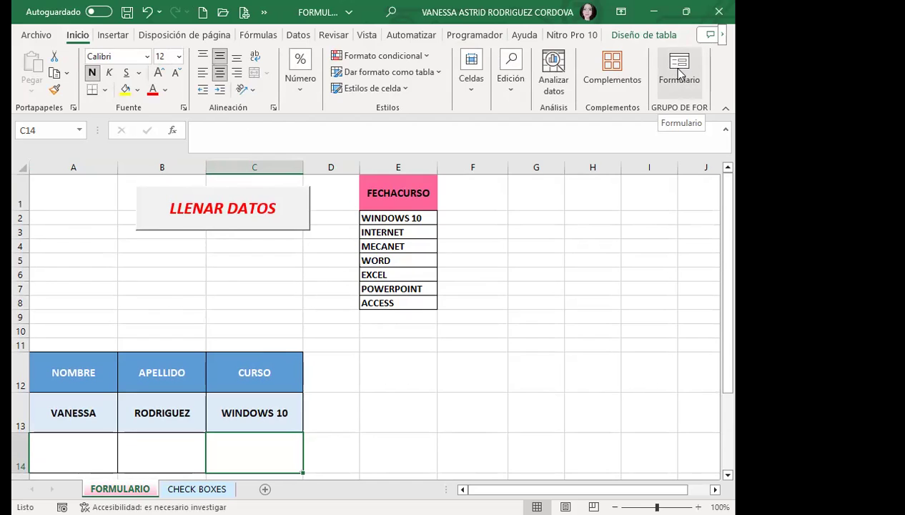
Open the data entry form with the LLENAR DATOS button, then close it again.
left_click(229, 288)
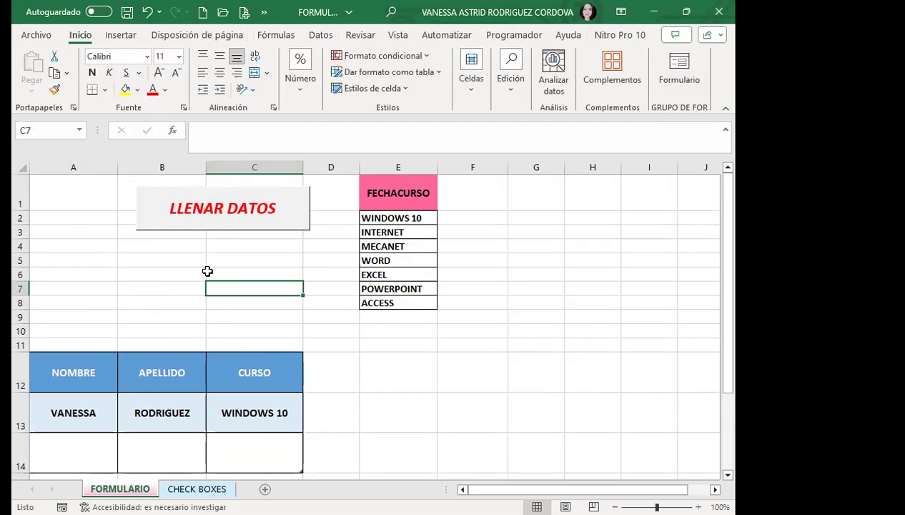
left_click(200, 214)
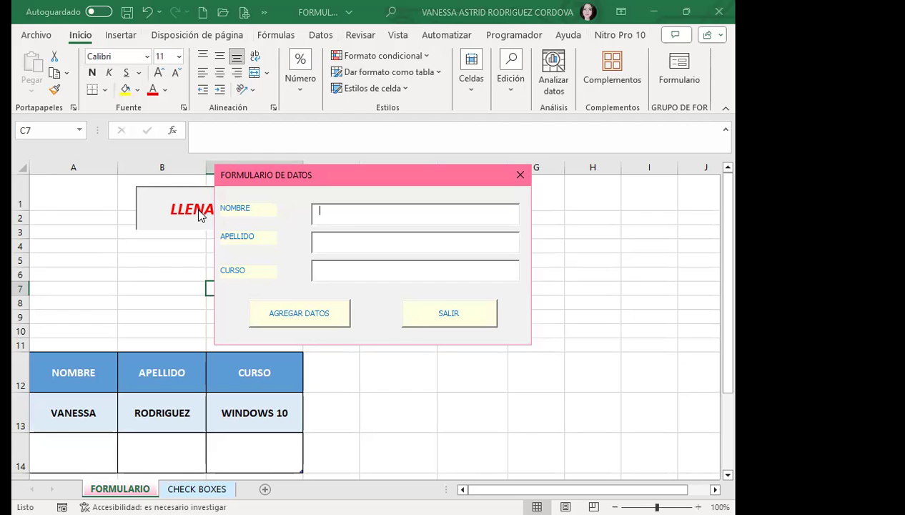
left_click(528, 178)
left_click(253, 260)
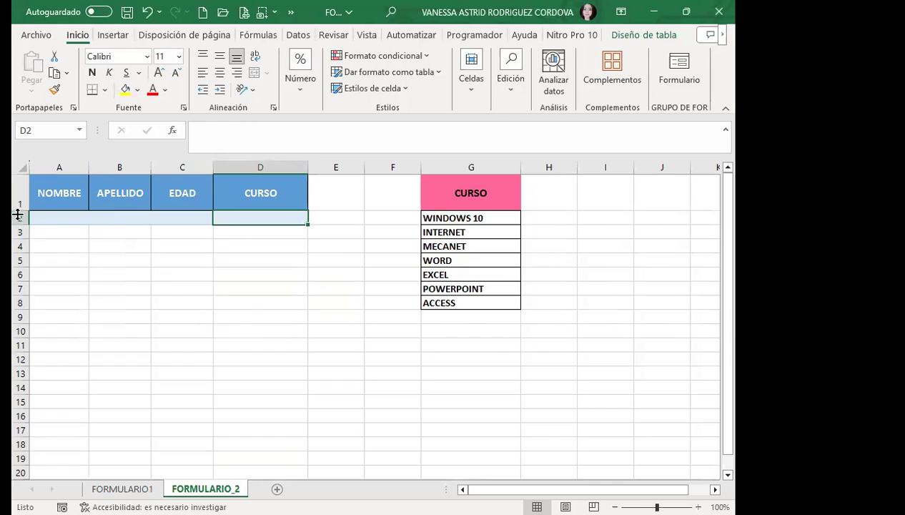
Select the NOMBRE header in A1 and launch Visual Basic from the Programador tab.
left_click(61, 196)
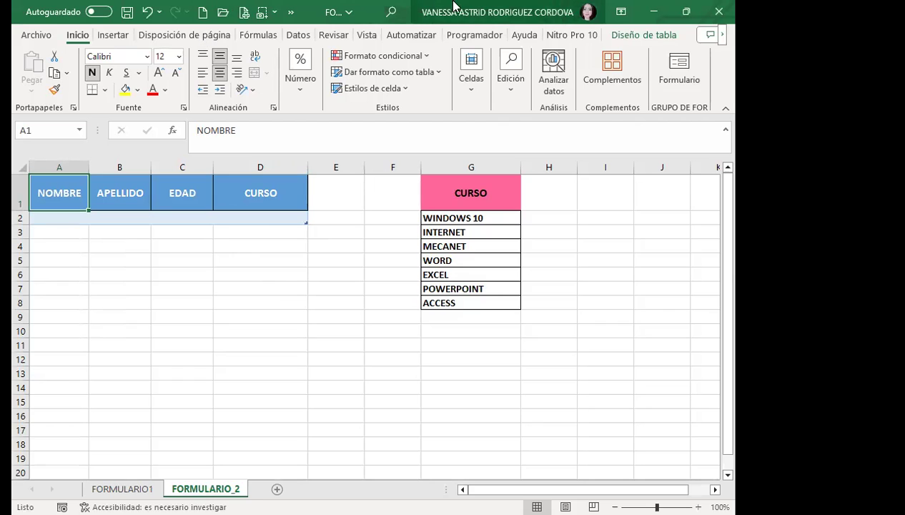
left_click(475, 35)
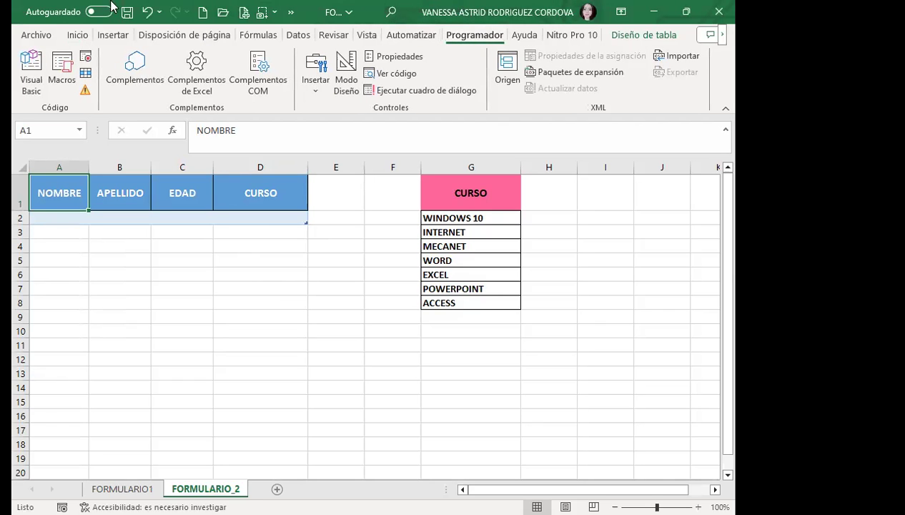
left_click(31, 56)
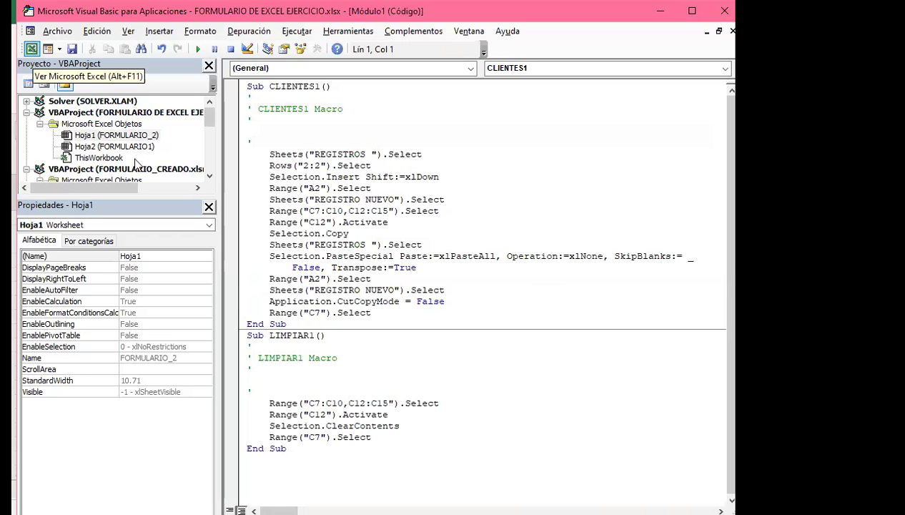
Insert a new blank UserForm1 through the Insertar > UserForm menu.
scroll(129, 164, "down", 3)
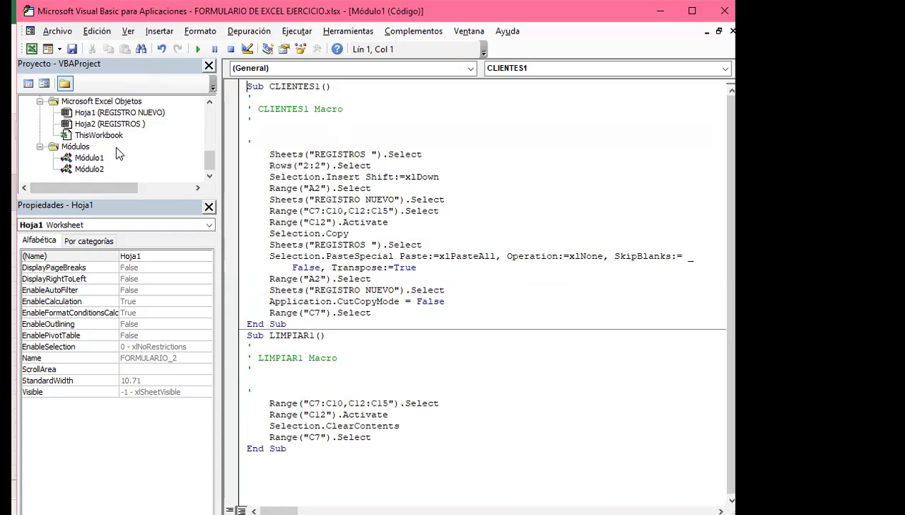
scroll(120, 172, "up", 1)
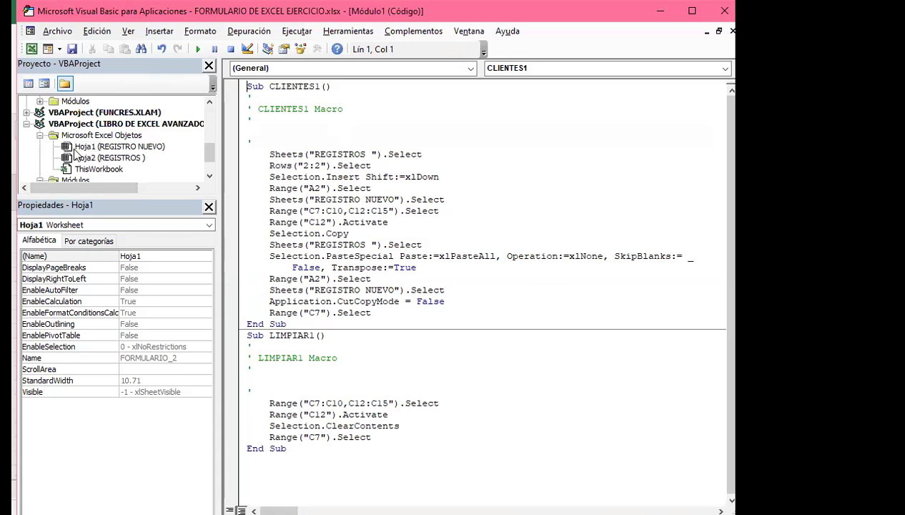
scroll(77, 151, "down", 1)
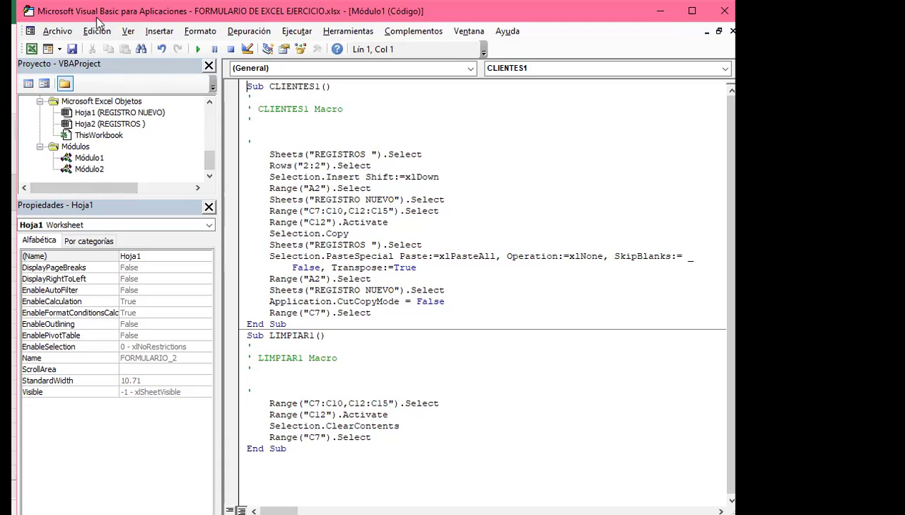
left_click(158, 32)
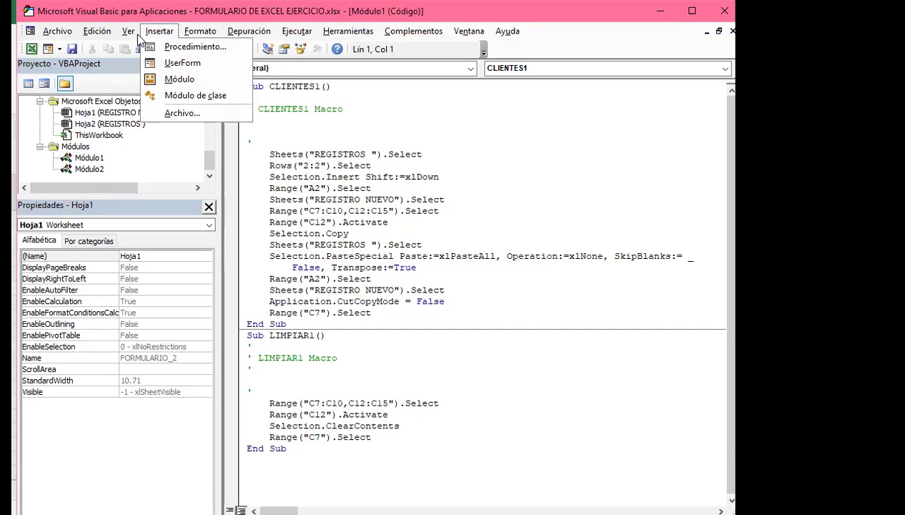
left_click(134, 39)
left_click(160, 33)
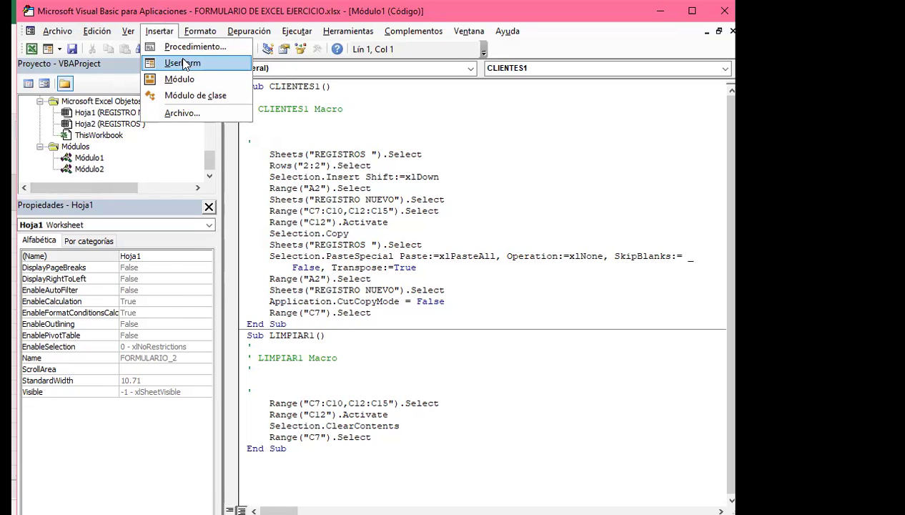
left_click(183, 63)
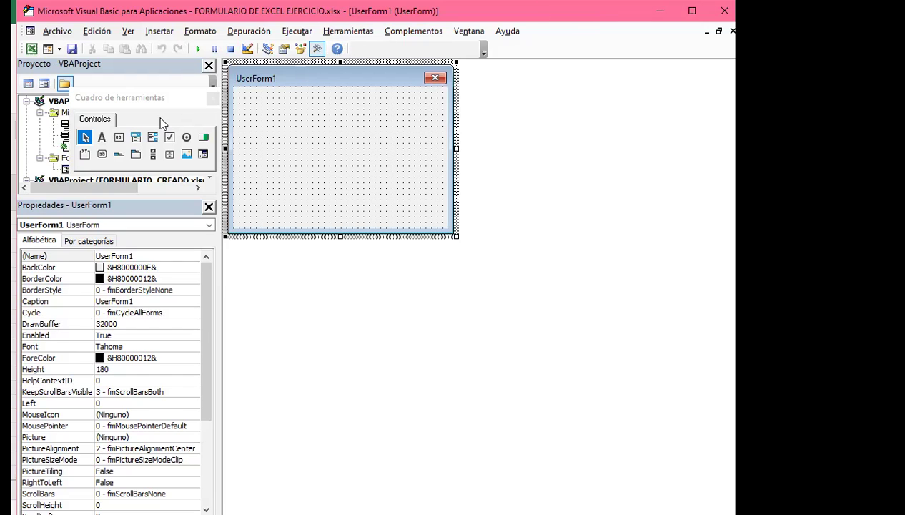
Move the Cuadro de herramientas toolbox to the right of UserForm1, then switch to Excel with Alt+F11.
left_click(137, 104)
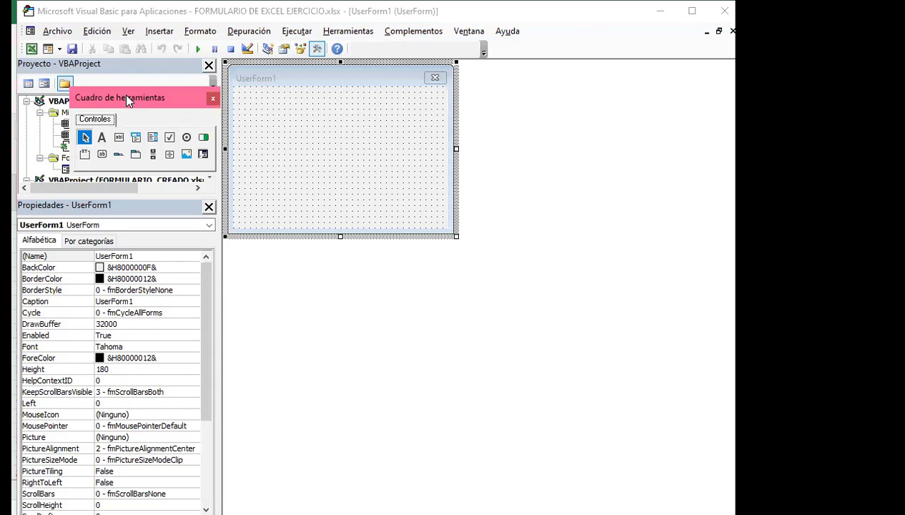
left_click_drag(126, 95, 559, 118)
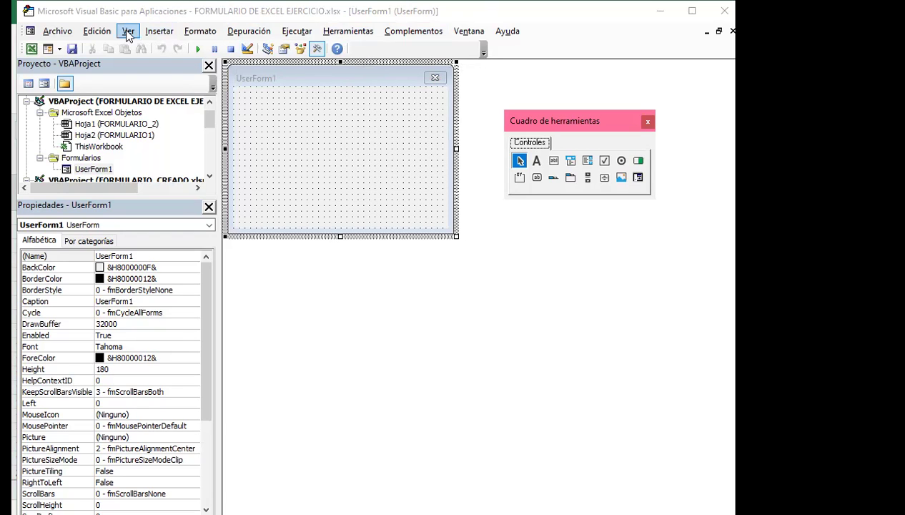
left_click(158, 32)
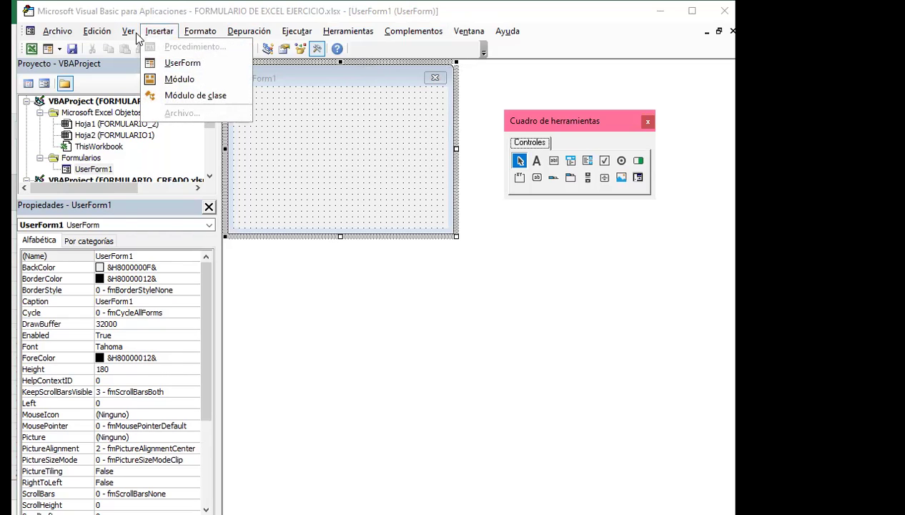
left_click(130, 32)
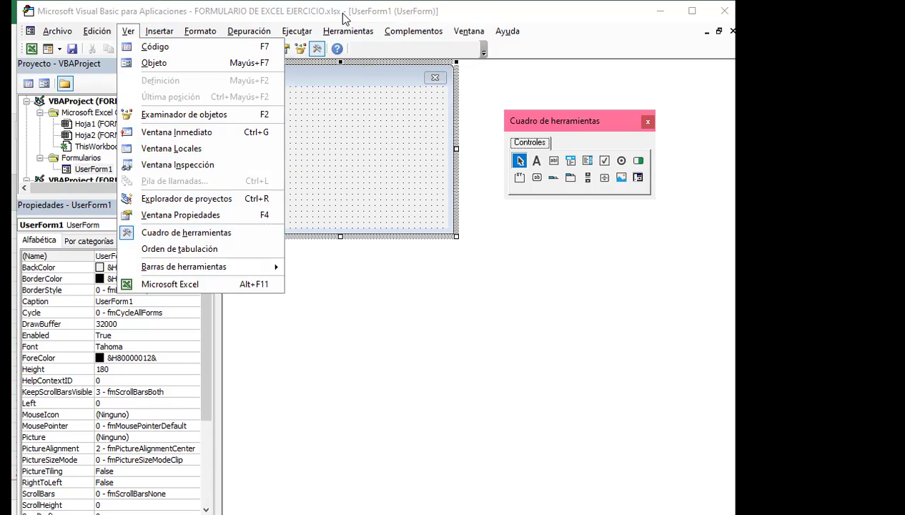
left_click(485, 204)
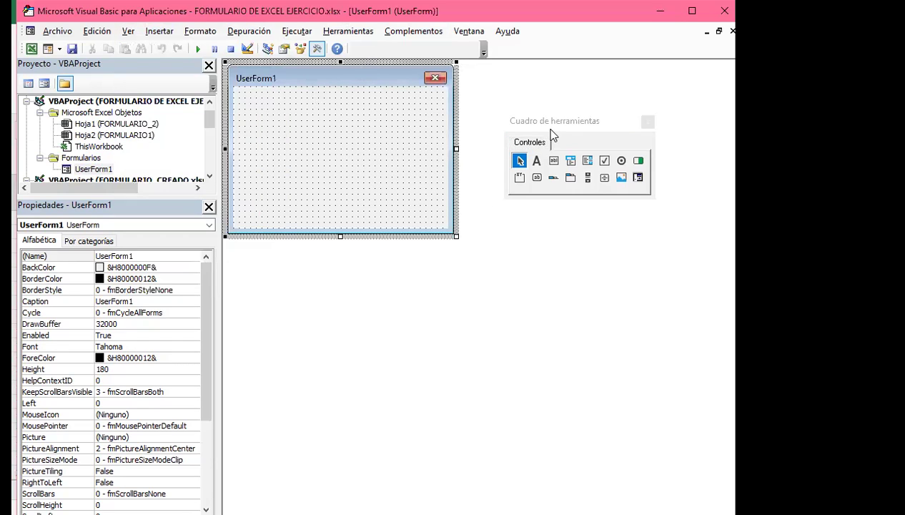
left_click(570, 123)
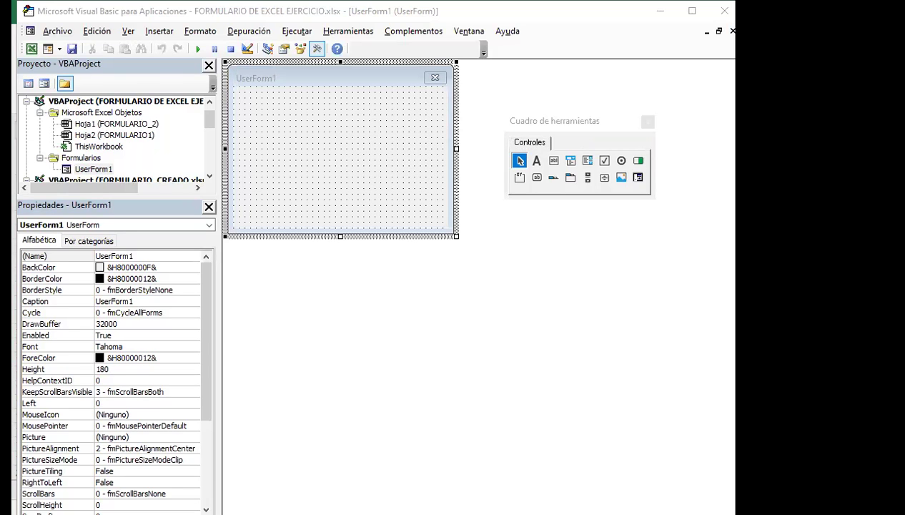
key("alt+F11")
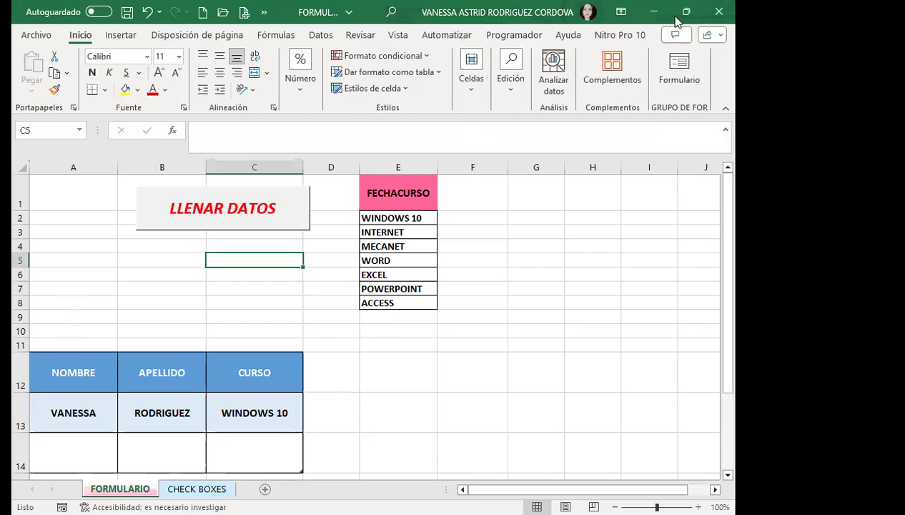
Open and dismiss the Programador Insertar controls gallery, then return to UserForm1 with Alt+F11.
left_click(514, 35)
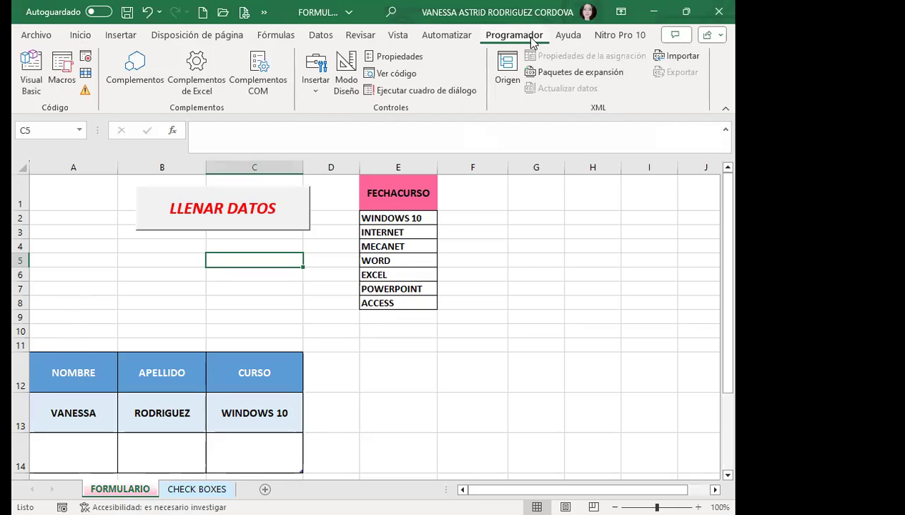
left_click(310, 98)
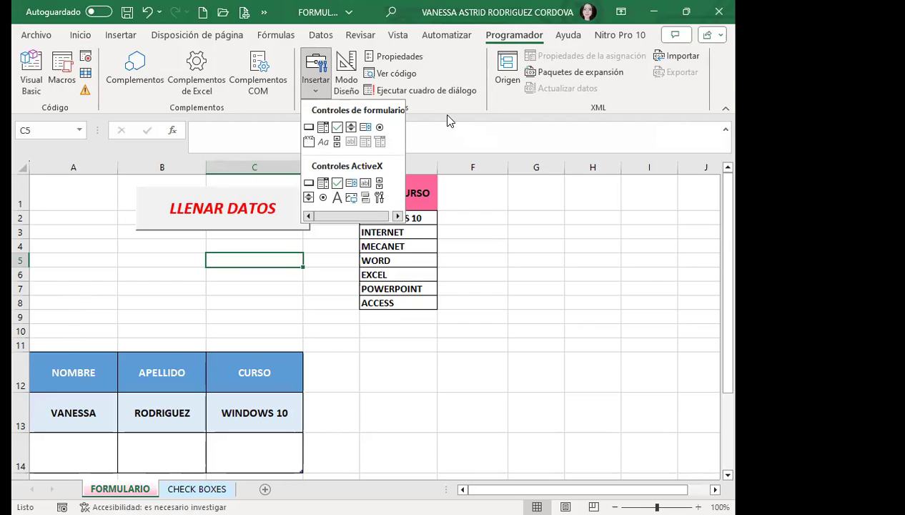
left_click(386, 116)
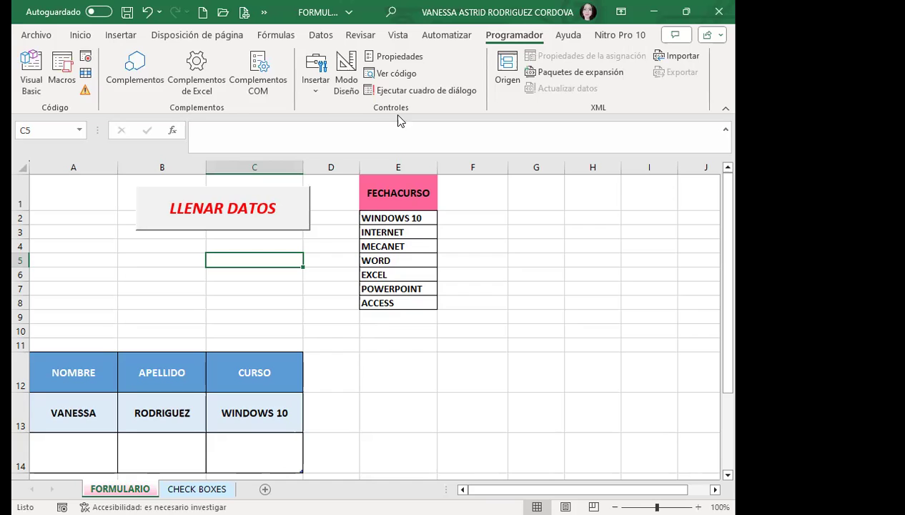
left_click(319, 99)
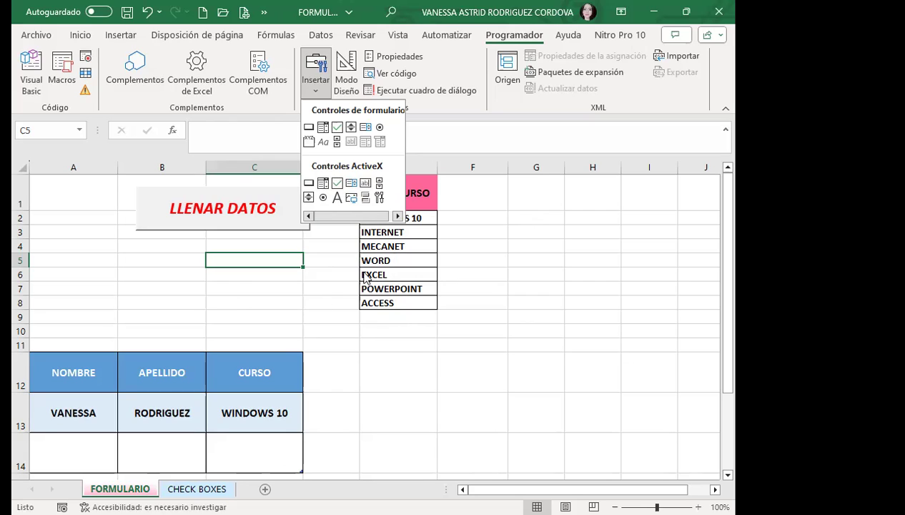
left_click(407, 446)
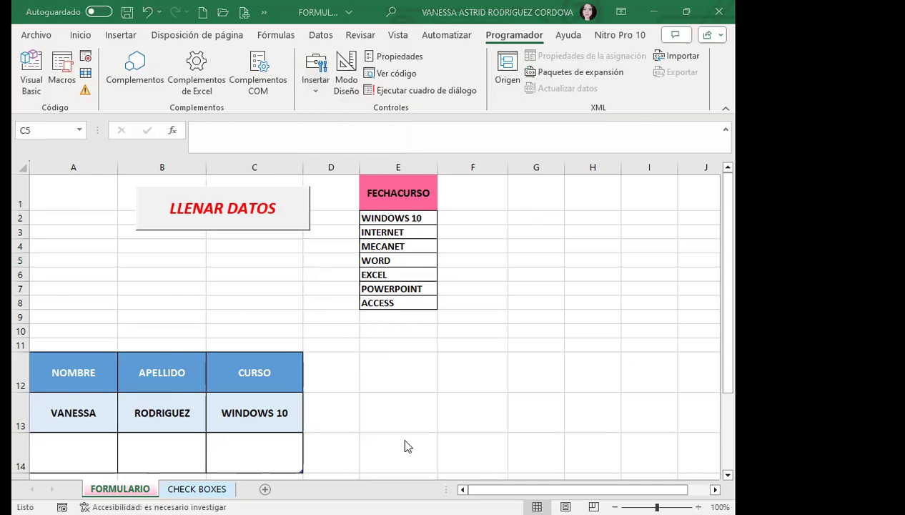
key("alt+F11")
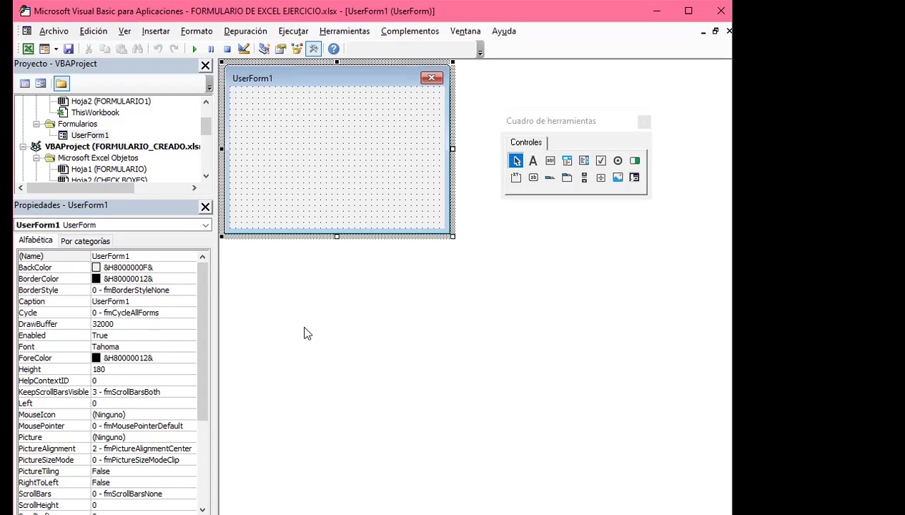
Scroll the Properties list and click the form to bring up the available controls.
scroll(128, 326, "down", 1)
scroll(127, 331, "down", 3)
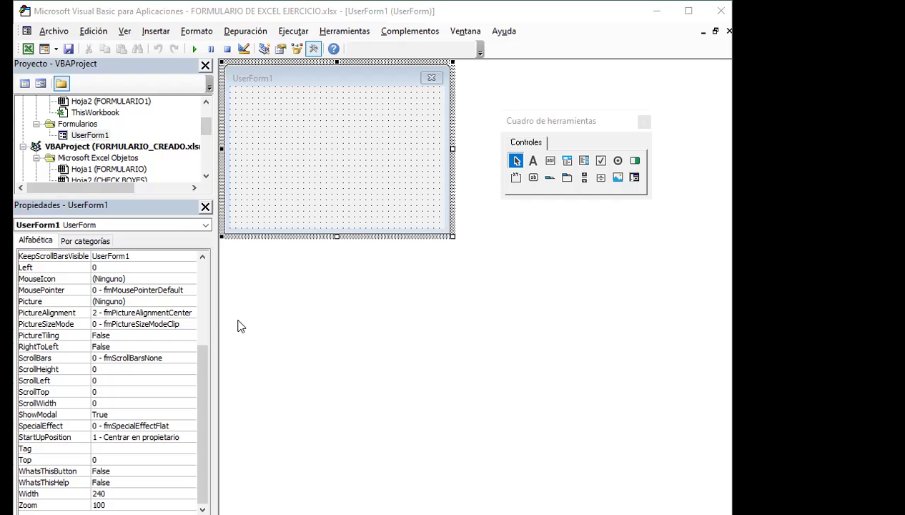
left_click_drag(201, 356, 121, 278)
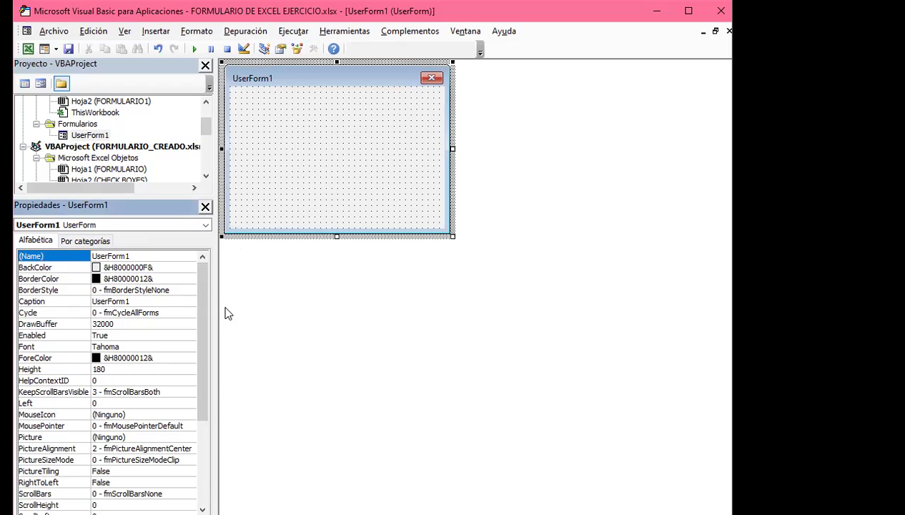
left_click(339, 172)
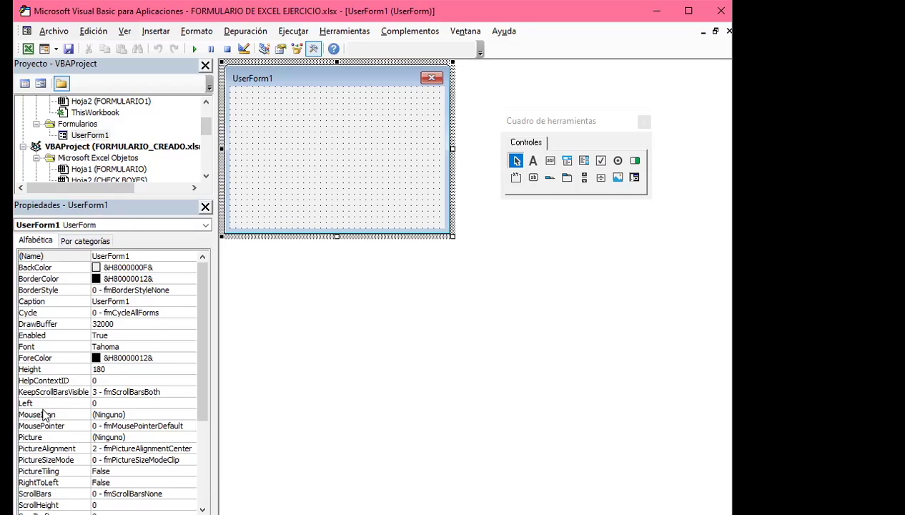
Replace UserForm1's Caption property with MI PRIMER FORMULARIO.
left_click(129, 301)
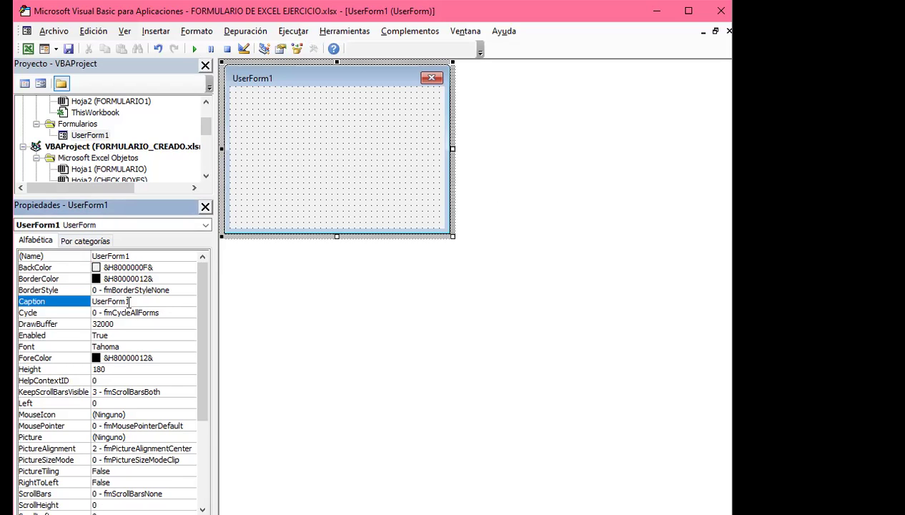
left_click_drag(143, 300, 76, 279)
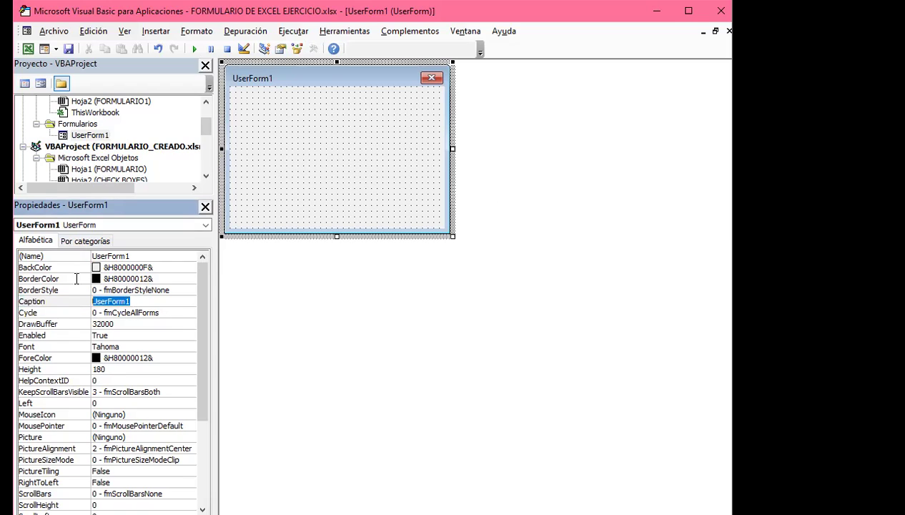
type("MI PRIMER FORMULARIO")
key("Return")
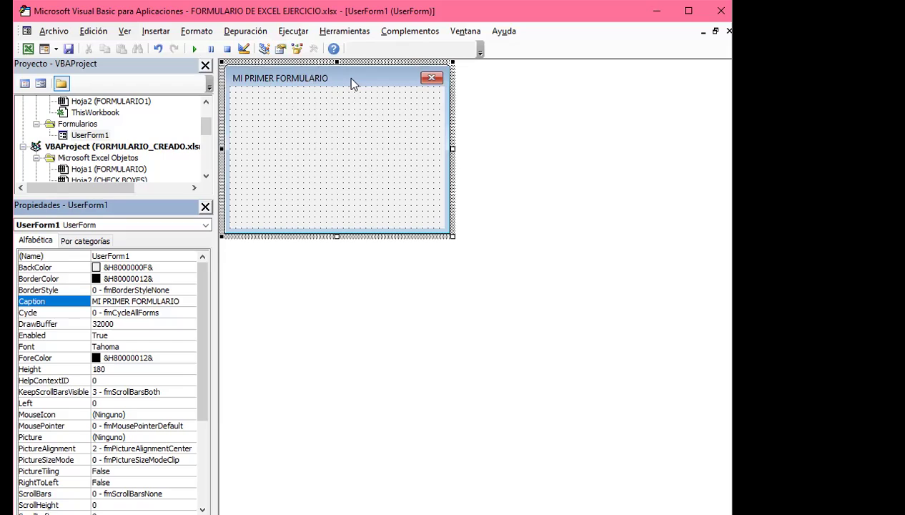
left_click(150, 256)
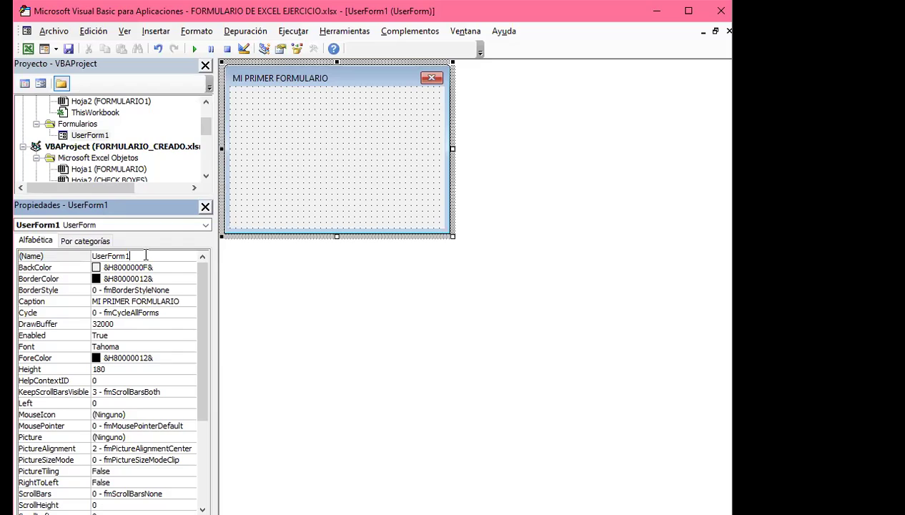
Set the form's BackColor to light red from the Paleta swatches.
left_click(28, 268)
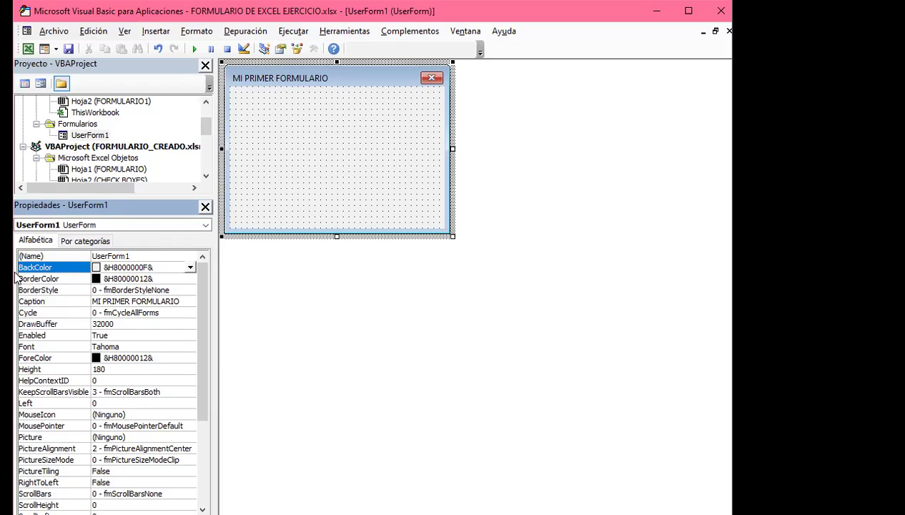
left_click(191, 268)
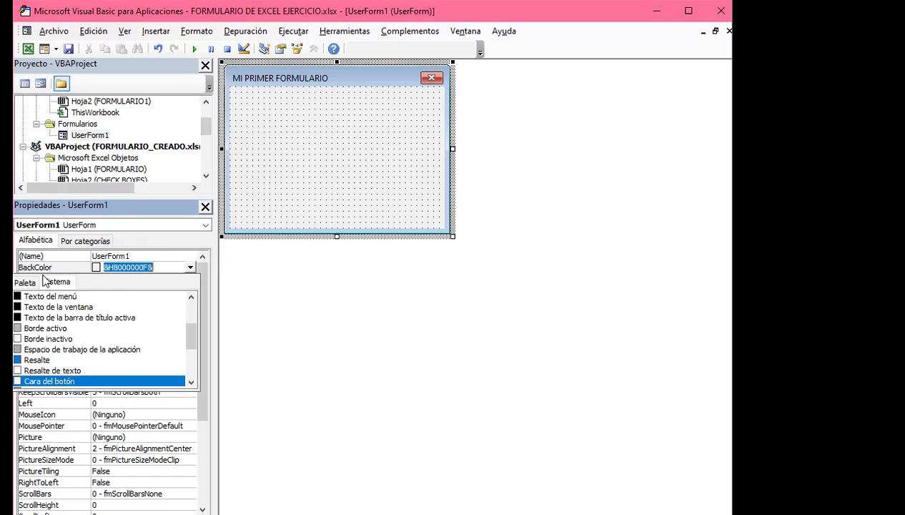
left_click(25, 282)
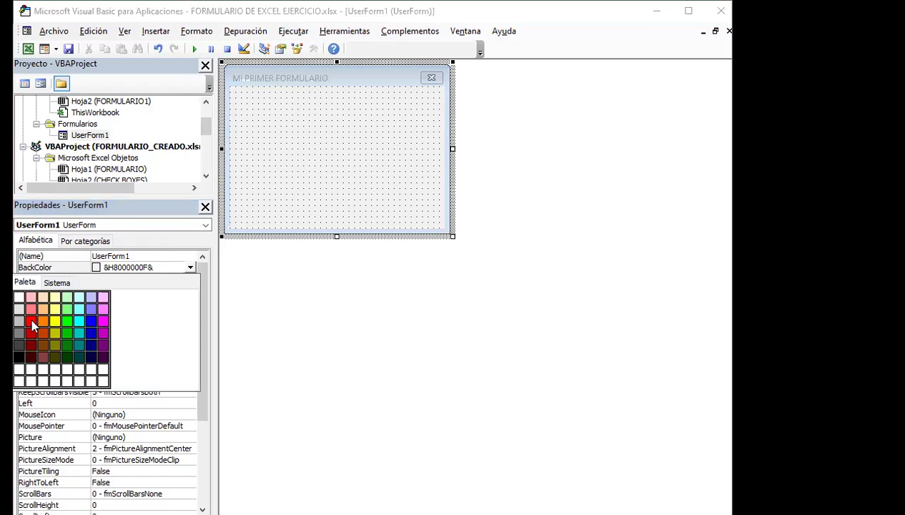
left_click(33, 307)
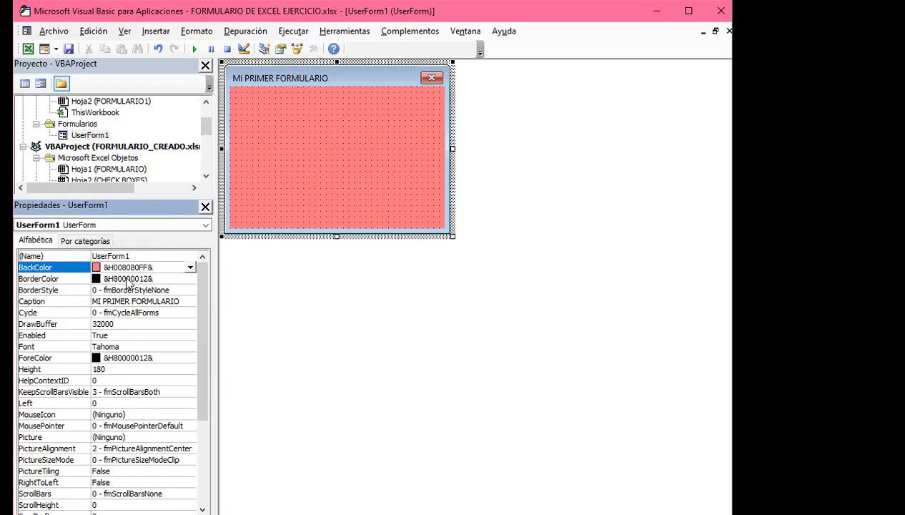
Set the form's BorderColor to green from the Paleta swatches.
left_click(119, 279)
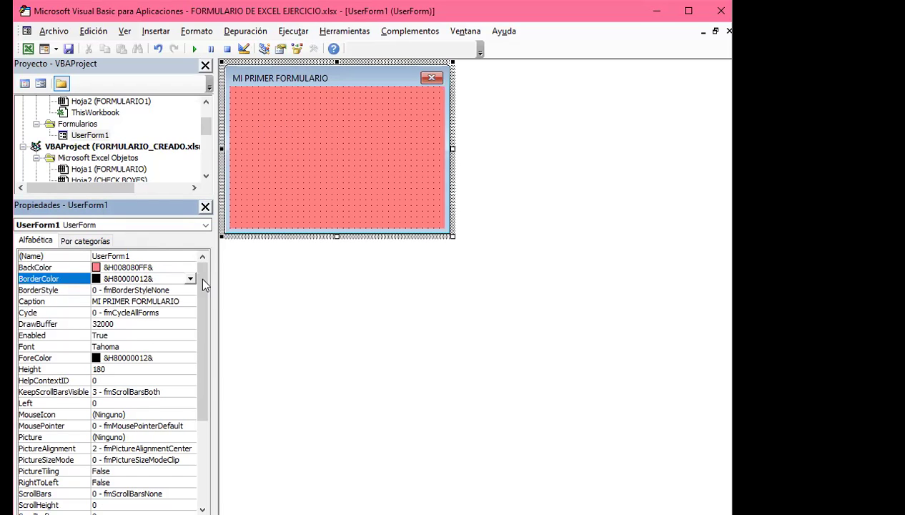
left_click(187, 280)
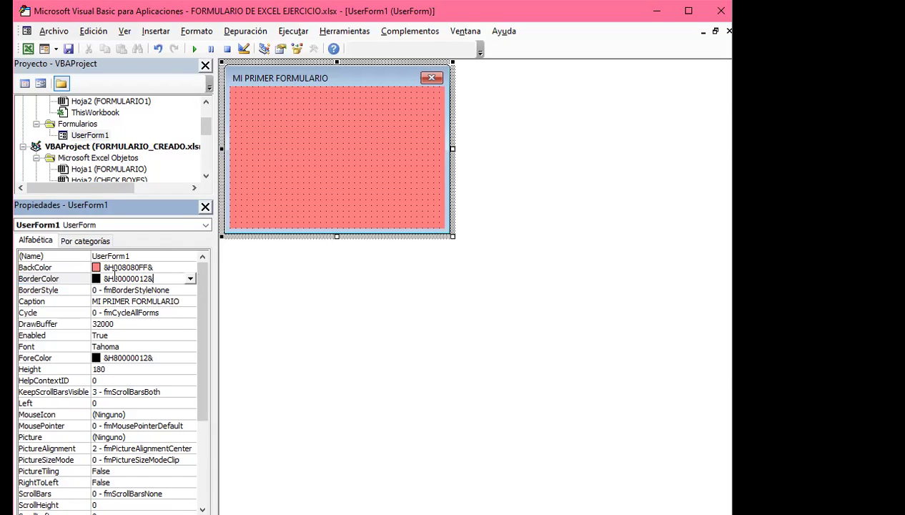
left_click(190, 279)
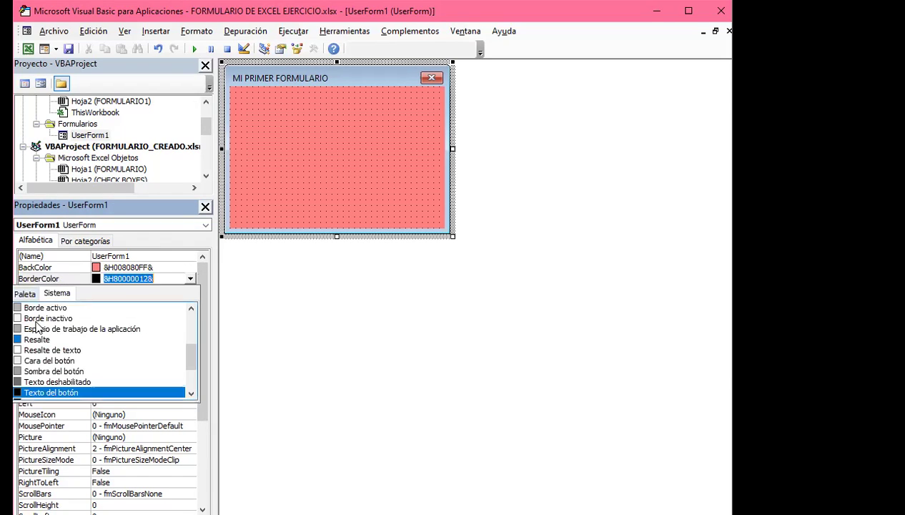
left_click(21, 294)
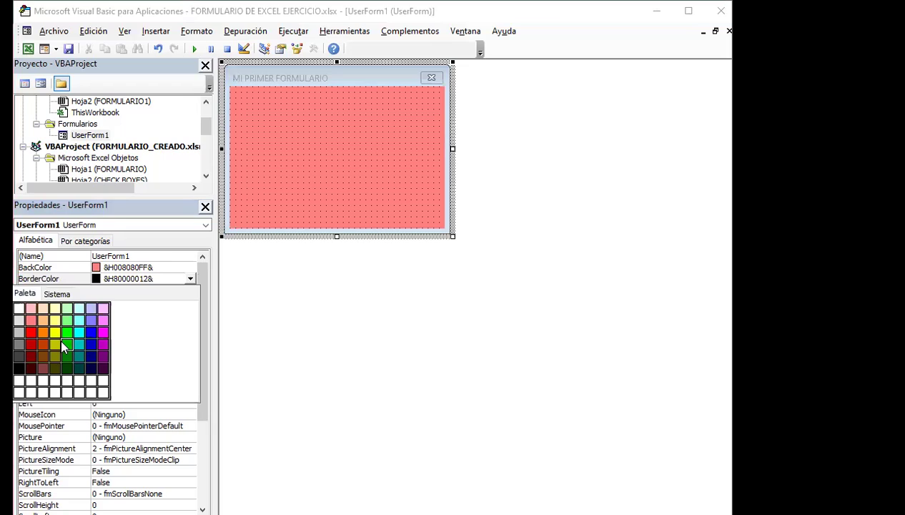
left_click(63, 342)
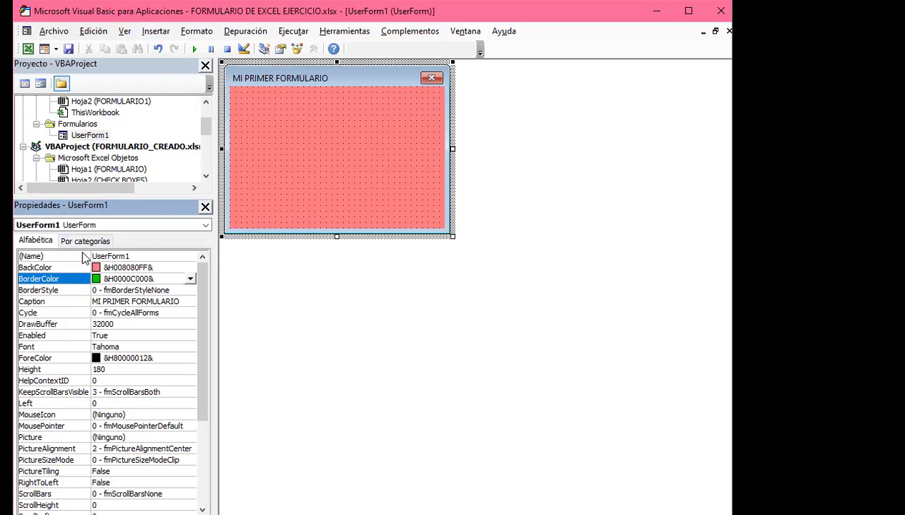
Scroll the Properties list, then click the UserForm to show the Cuadro de herramientas toolbox.
scroll(151, 315, "down", 1)
scroll(151, 314, "down", 2)
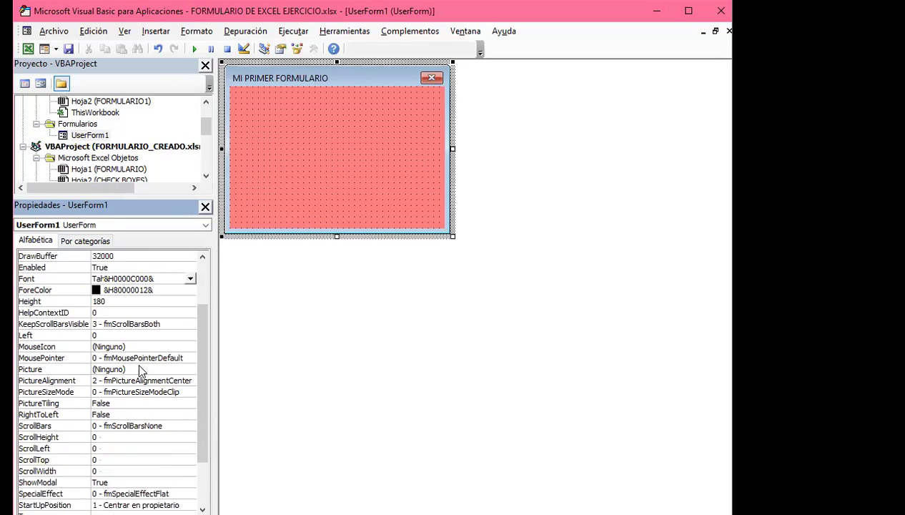
scroll(161, 304, "down", 2)
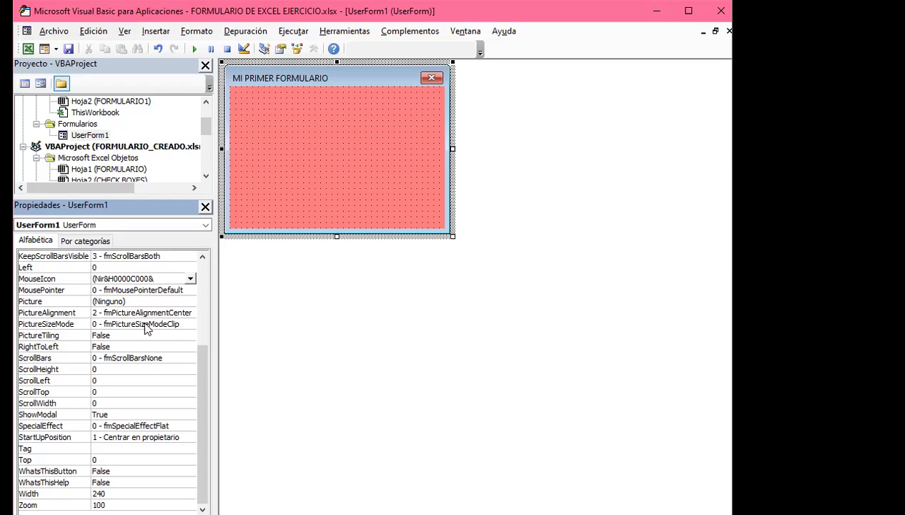
left_click(420, 179)
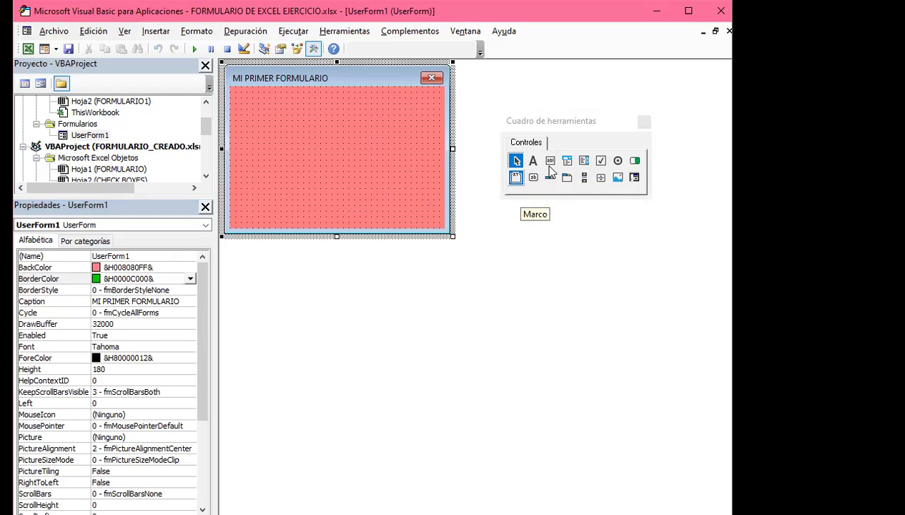
Draw TextBox1 at the form's top-left and open its empty TextBox1_Change procedure.
left_click(551, 164)
left_click_drag(239, 118, 293, 162)
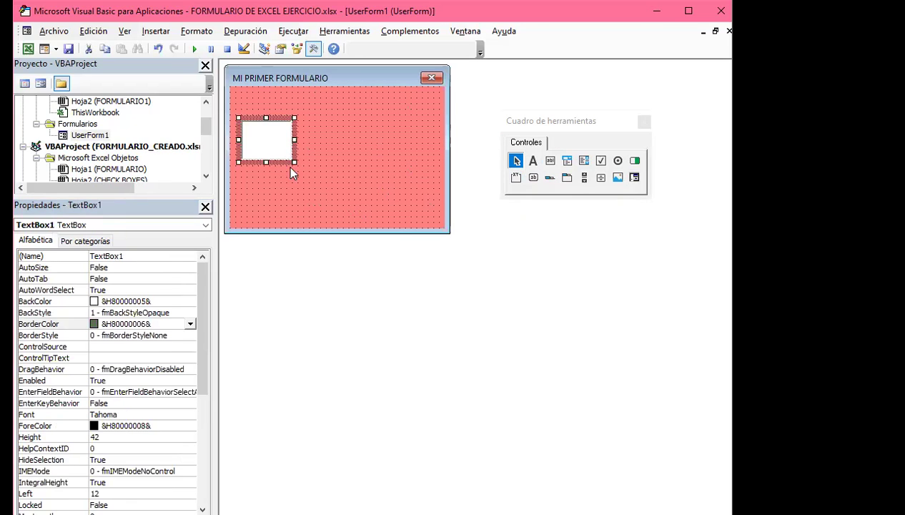
double_click(266, 134)
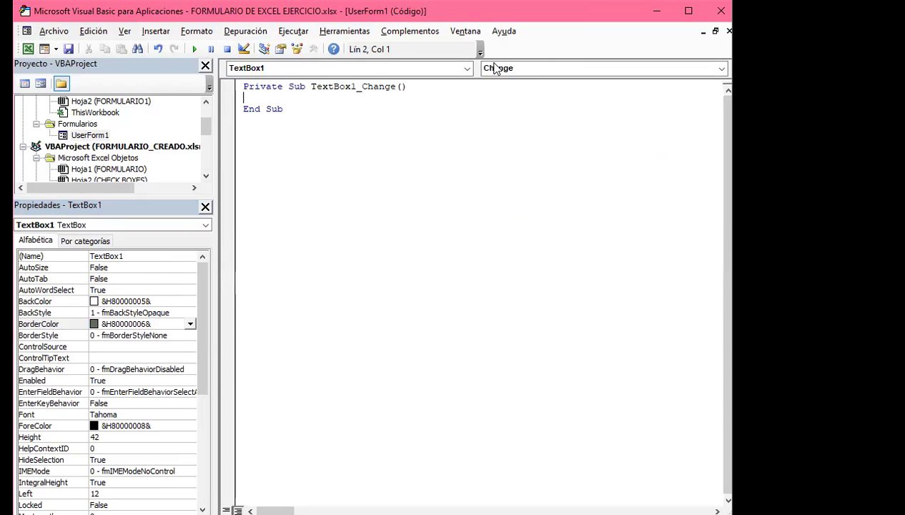
In the Project Explorer, select the FORMULARIO form, the Módulos folder and ThisWorkbook.
scroll(83, 158, "down", 2)
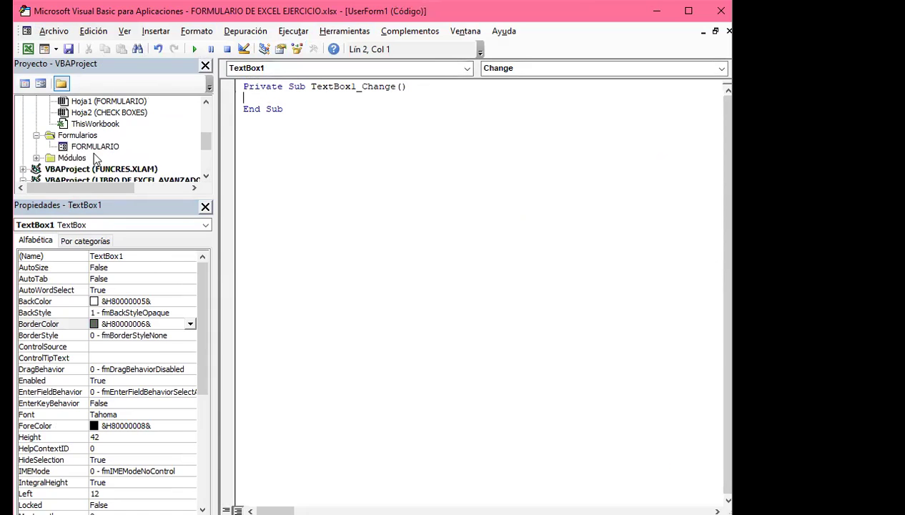
left_click(83, 157)
double_click(95, 146)
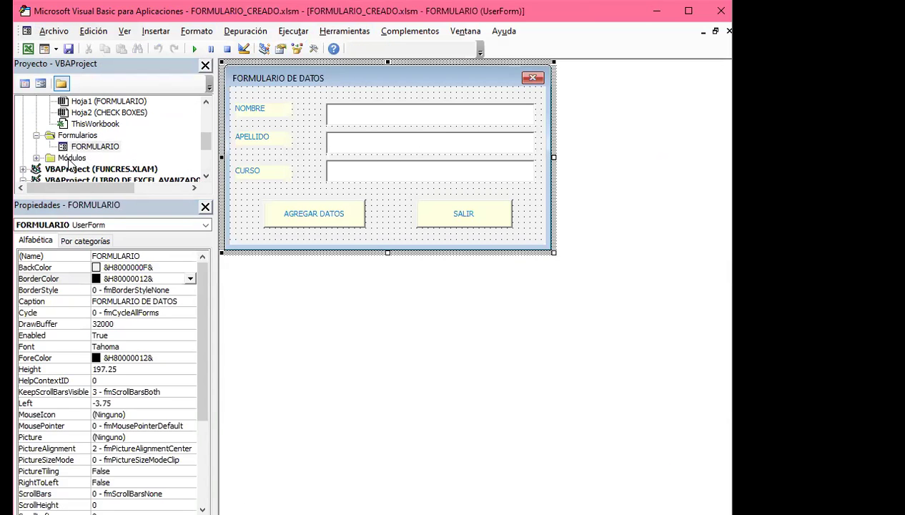
scroll(80, 156, "down", 3)
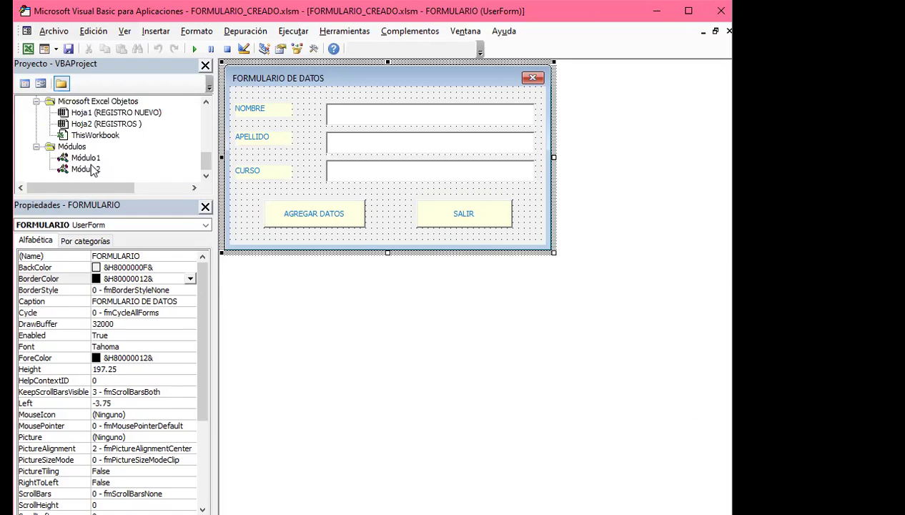
left_click(72, 147)
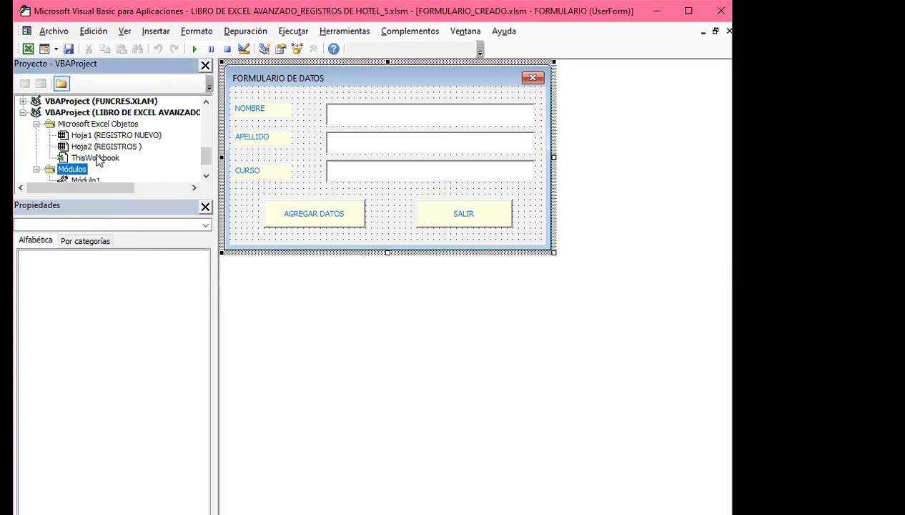
left_click(106, 159)
scroll(106, 161, "down", 1)
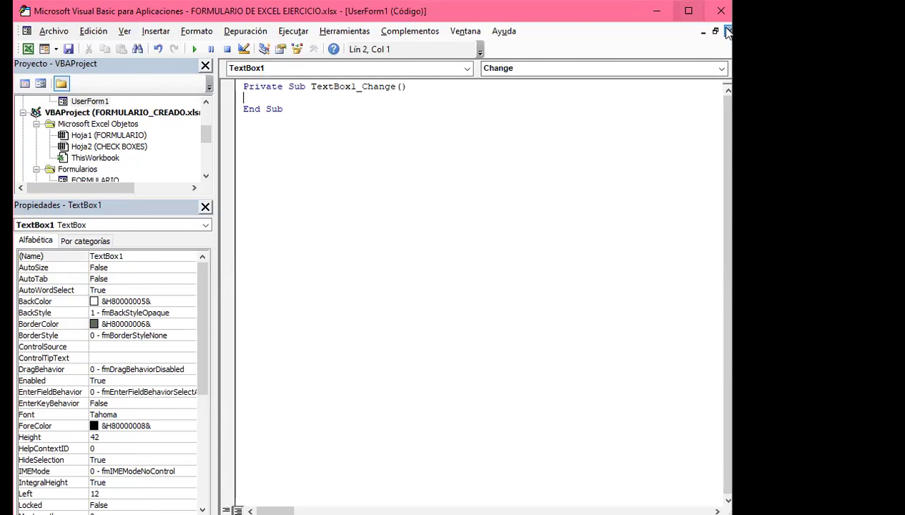
Close the code window and move TextBox1 to the form's top centre.
left_click(728, 31)
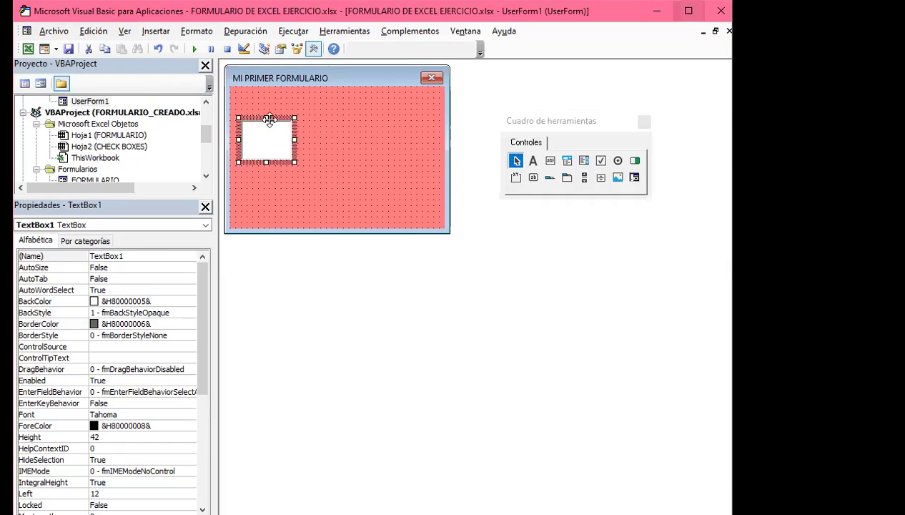
left_click_drag(268, 120, 321, 122)
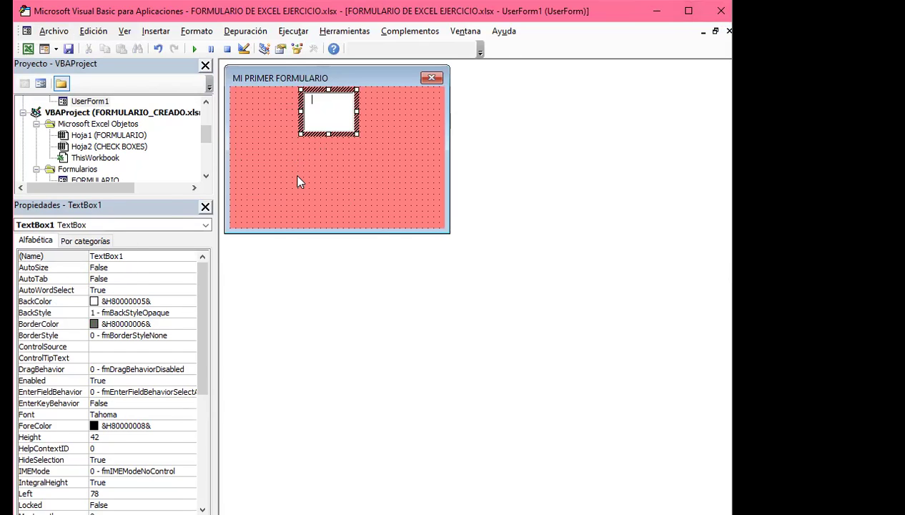
left_click(304, 152)
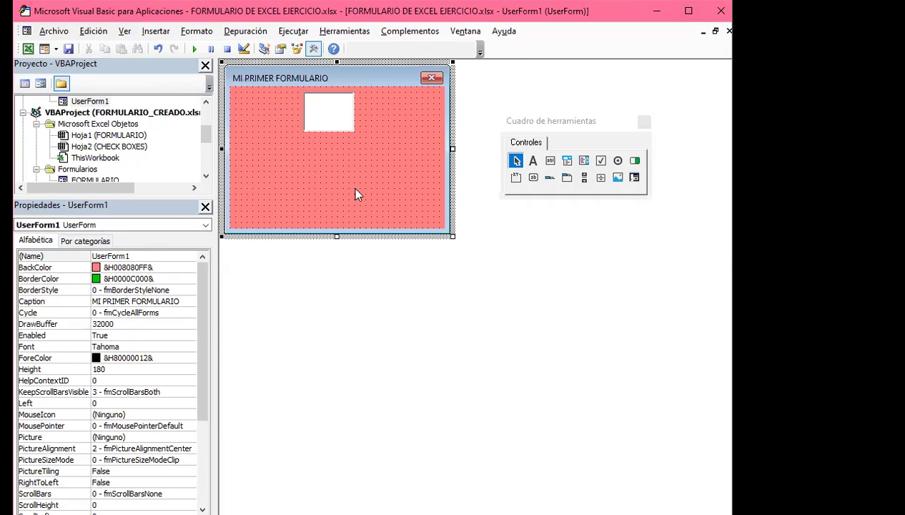
Enter NOMBRE in TextBox1 and move it to the form's left edge.
left_click(321, 115)
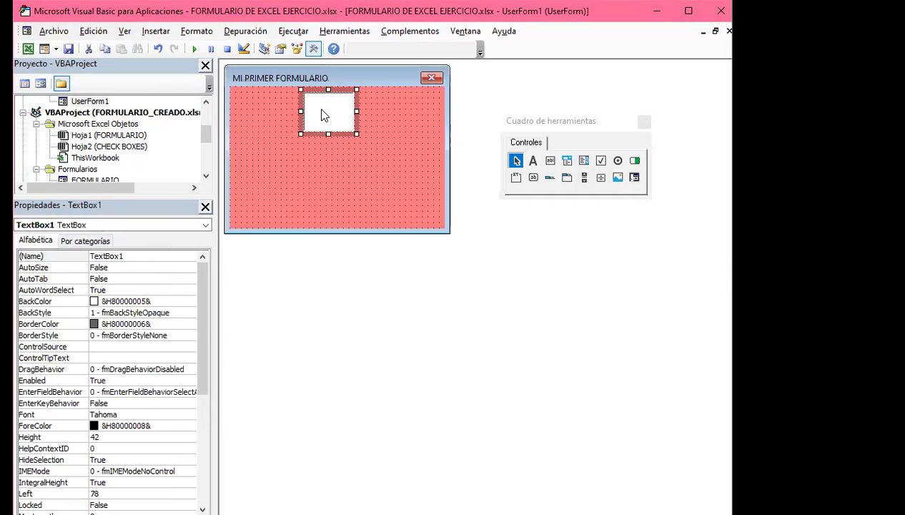
right_click(322, 114)
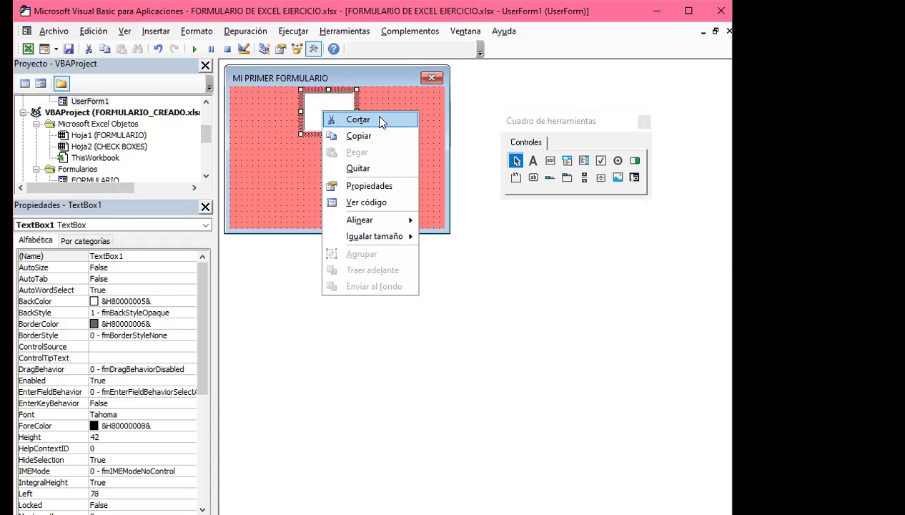
left_click(304, 115)
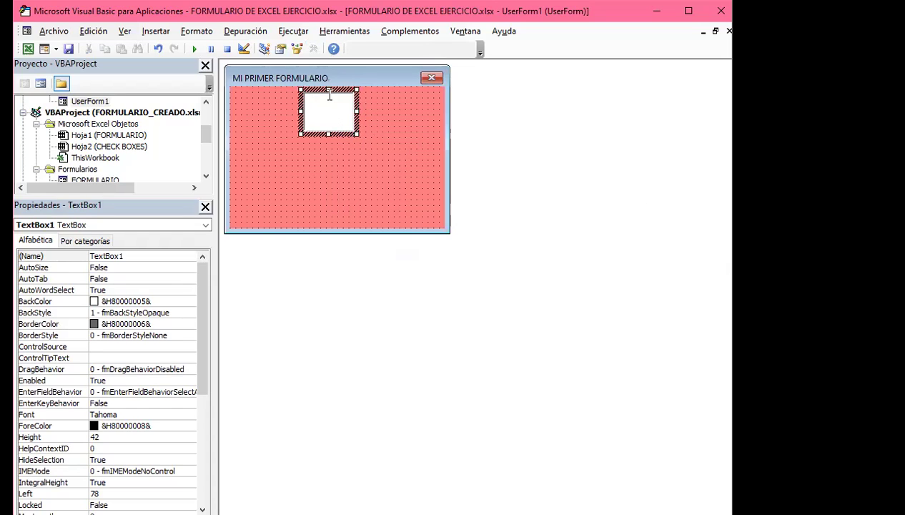
type("NOMBRE")
left_click_drag(339, 127, 269, 196)
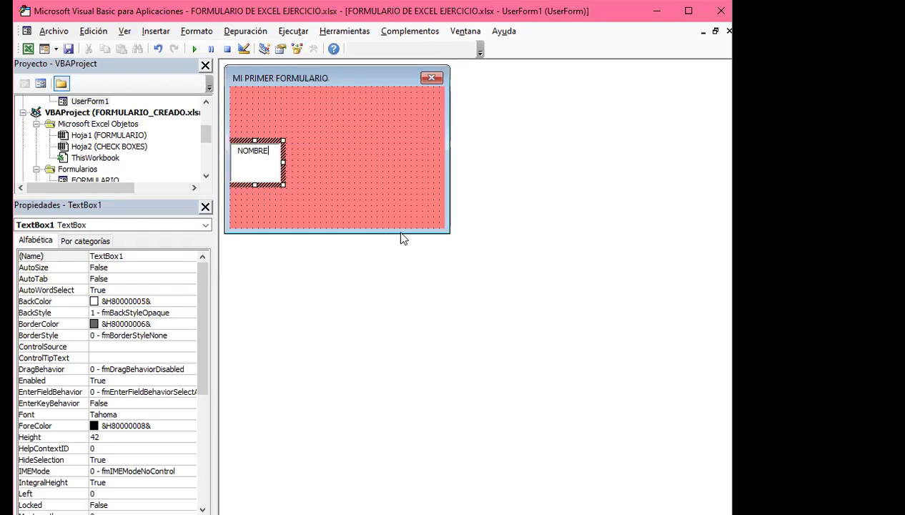
left_click(449, 236)
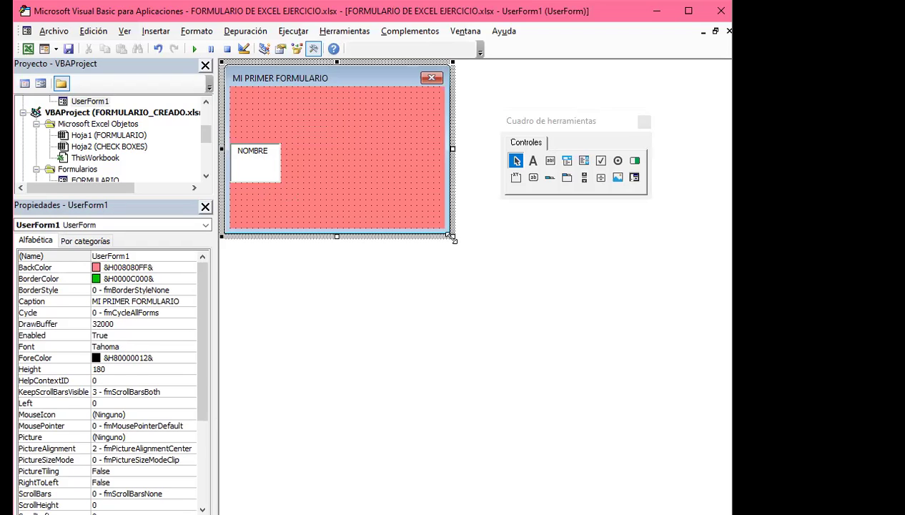
Enlarge the form to Height 282 and reposition the NOMBRE box lower on its left side.
left_click_drag(451, 238, 489, 333)
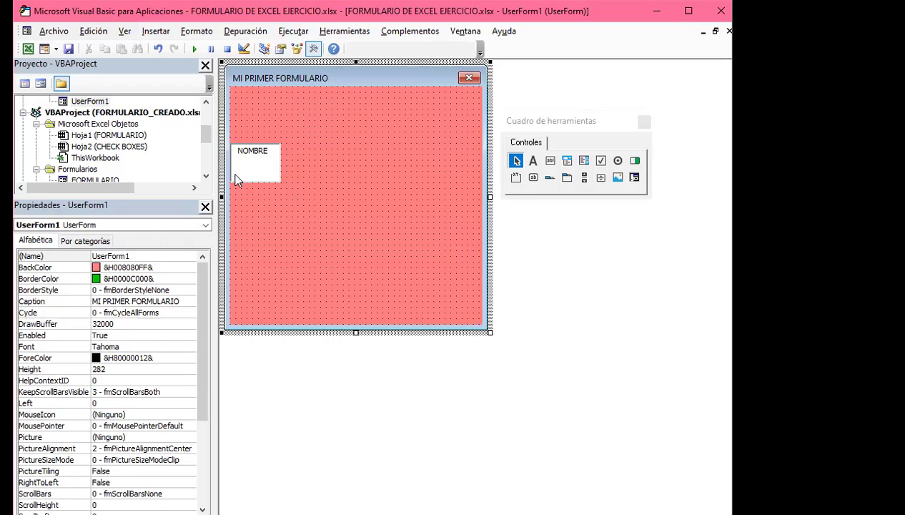
left_click(259, 176)
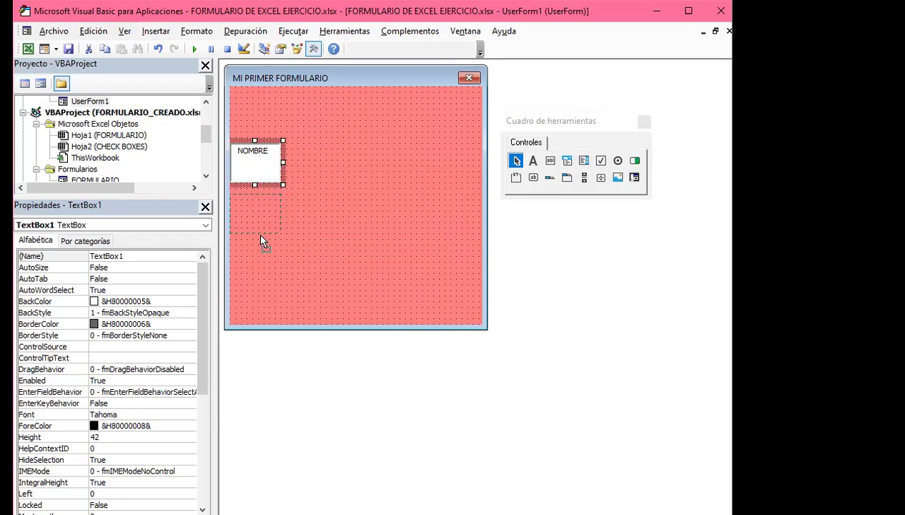
left_click_drag(262, 242, 262, 243)
mouse_move(233, 216)
left_mouse_down()
mouse_move(263, 216)
mouse_move(223, 214)
left_mouse_up()
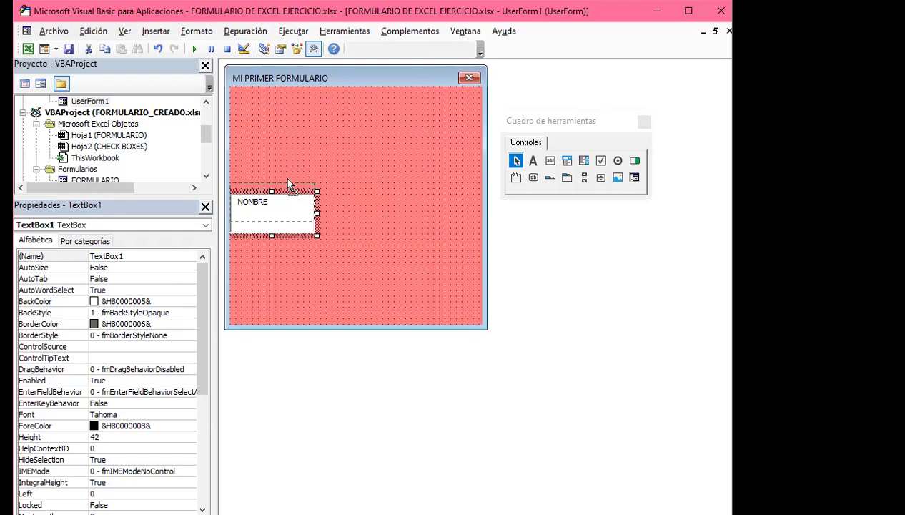
left_click_drag(289, 184, 288, 184)
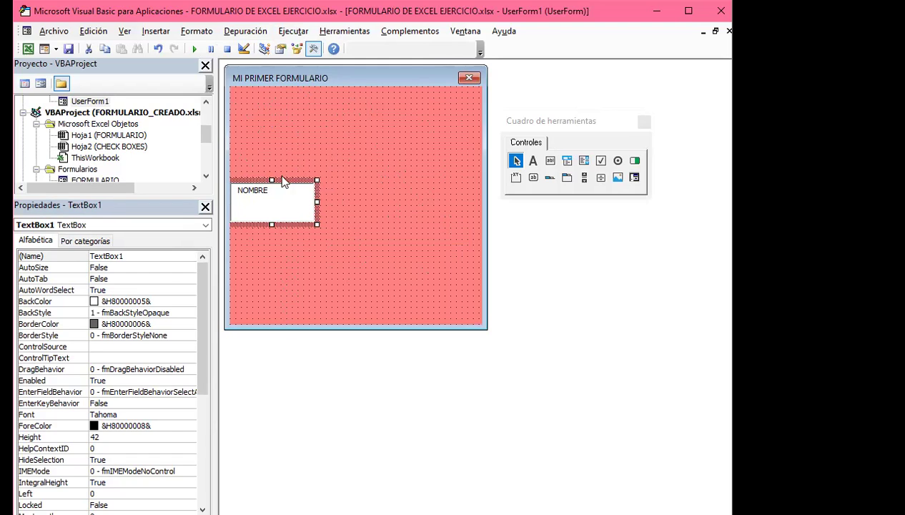
Draw TextBox2 below the NOMBRE box and resize it to match NOMBRE's width.
left_click(533, 161)
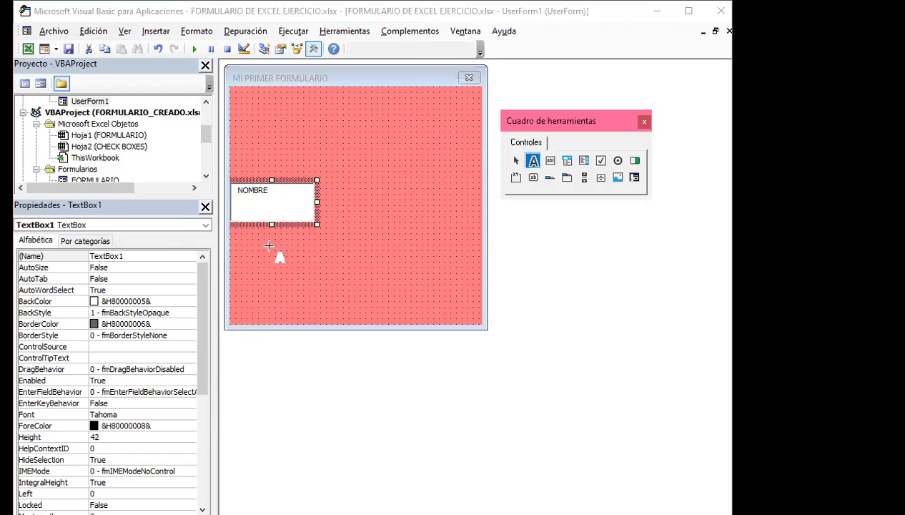
left_click(550, 161)
left_click_drag(233, 258, 323, 287)
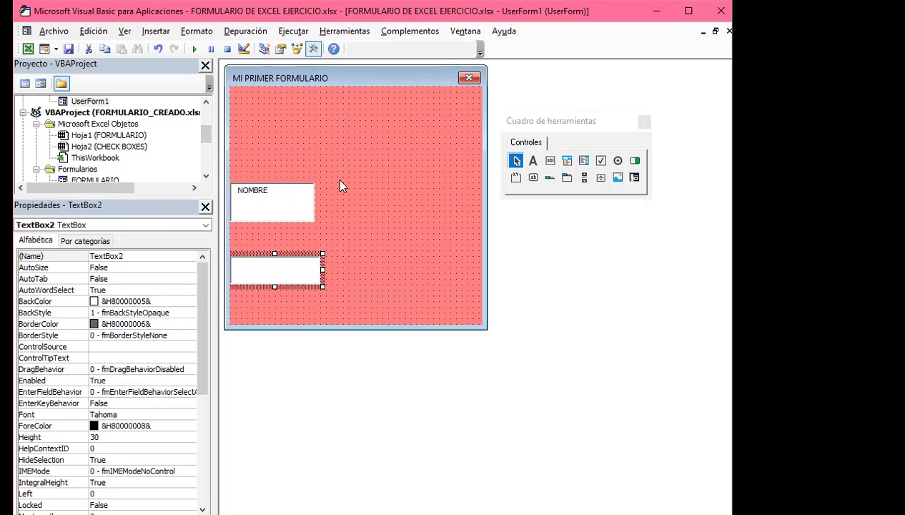
left_click(360, 194)
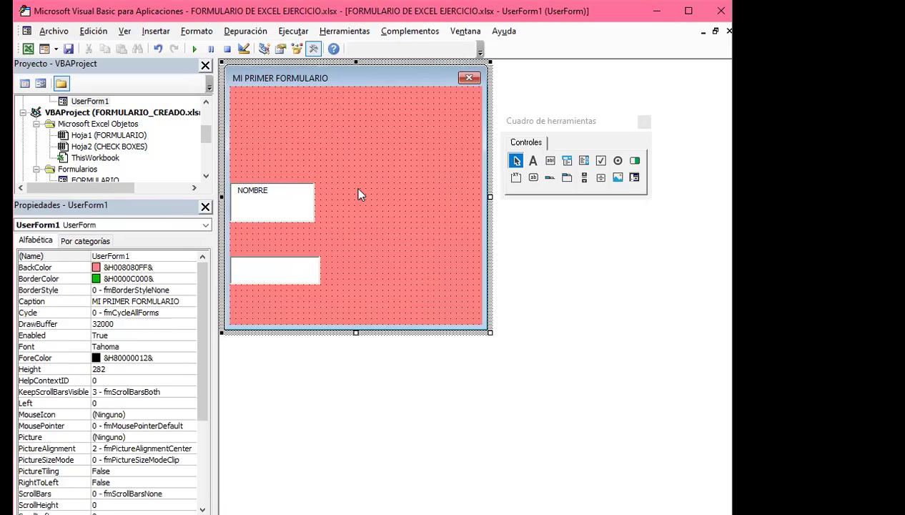
left_click(286, 272)
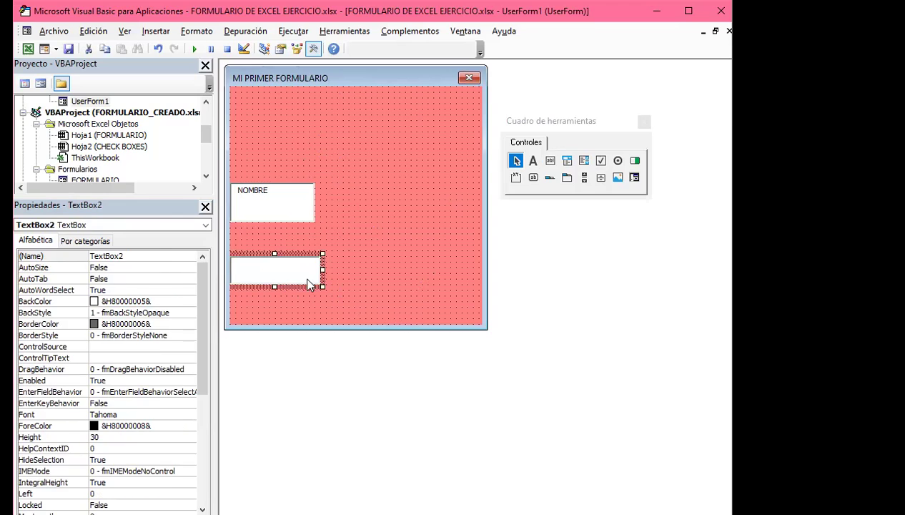
left_click_drag(322, 266, 311, 270)
left_click(340, 242)
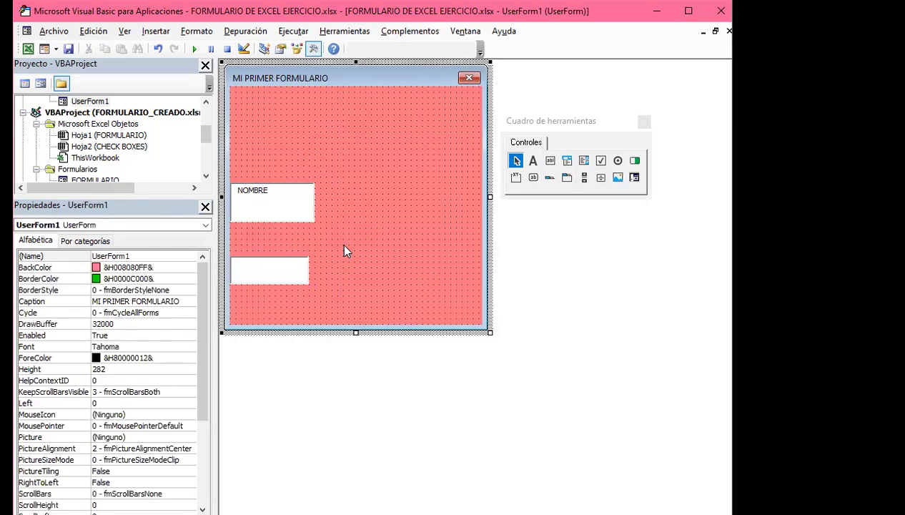
left_click(290, 269)
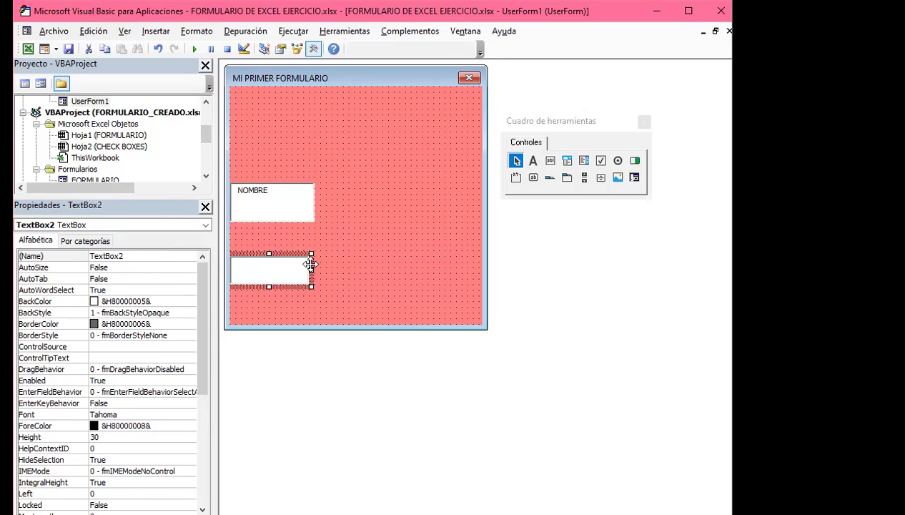
left_click_drag(312, 269, 318, 270)
left_click(366, 202)
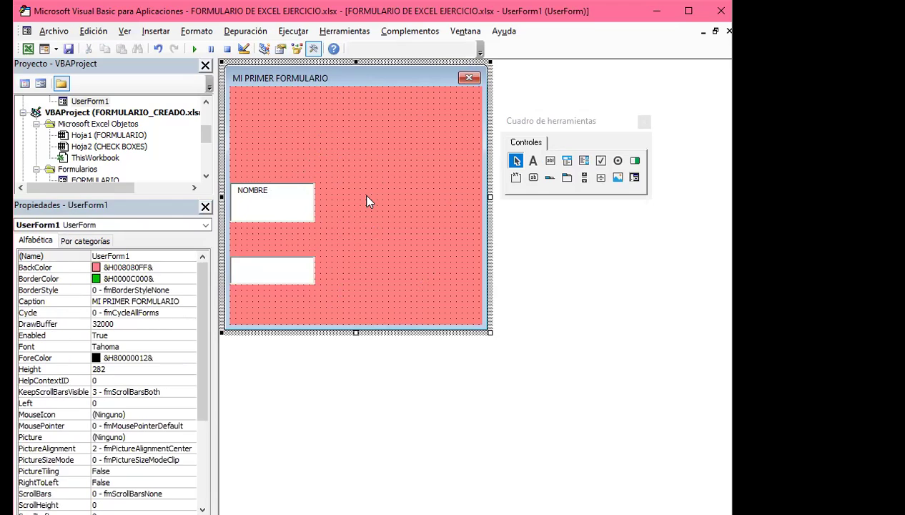